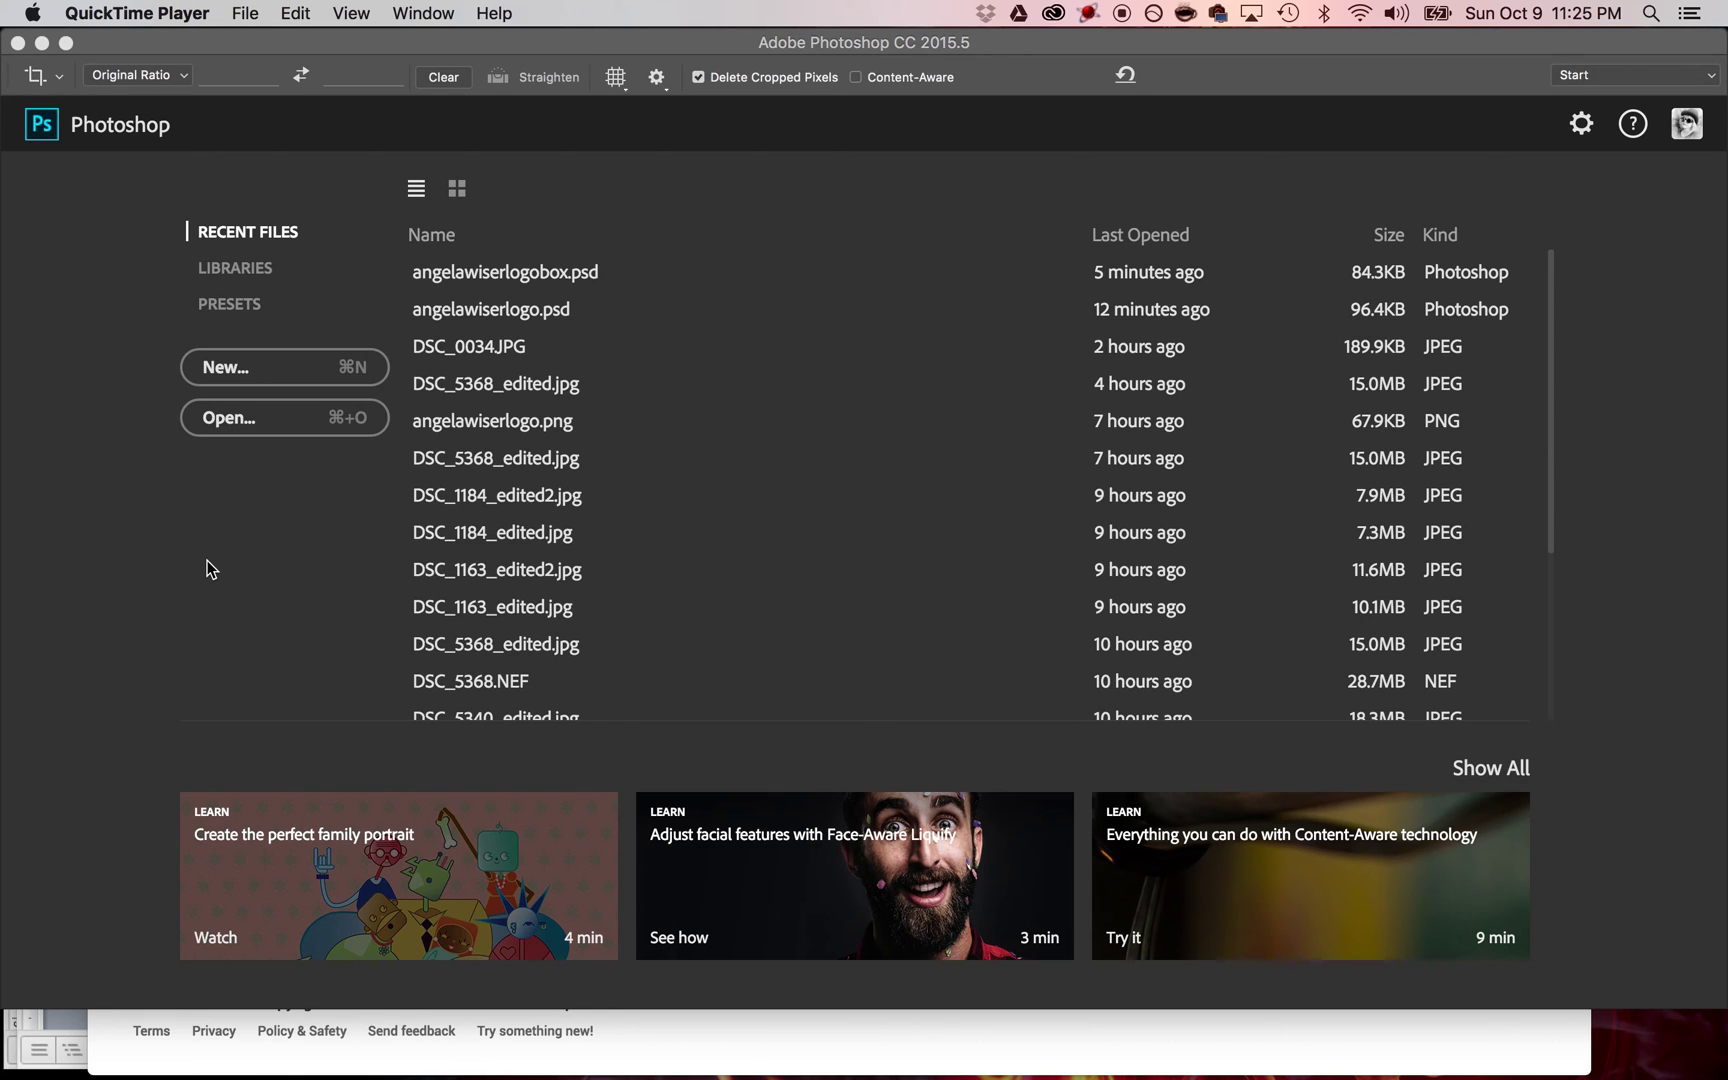
- Start a new blank document from the Photoshop start screen
click(239, 380)
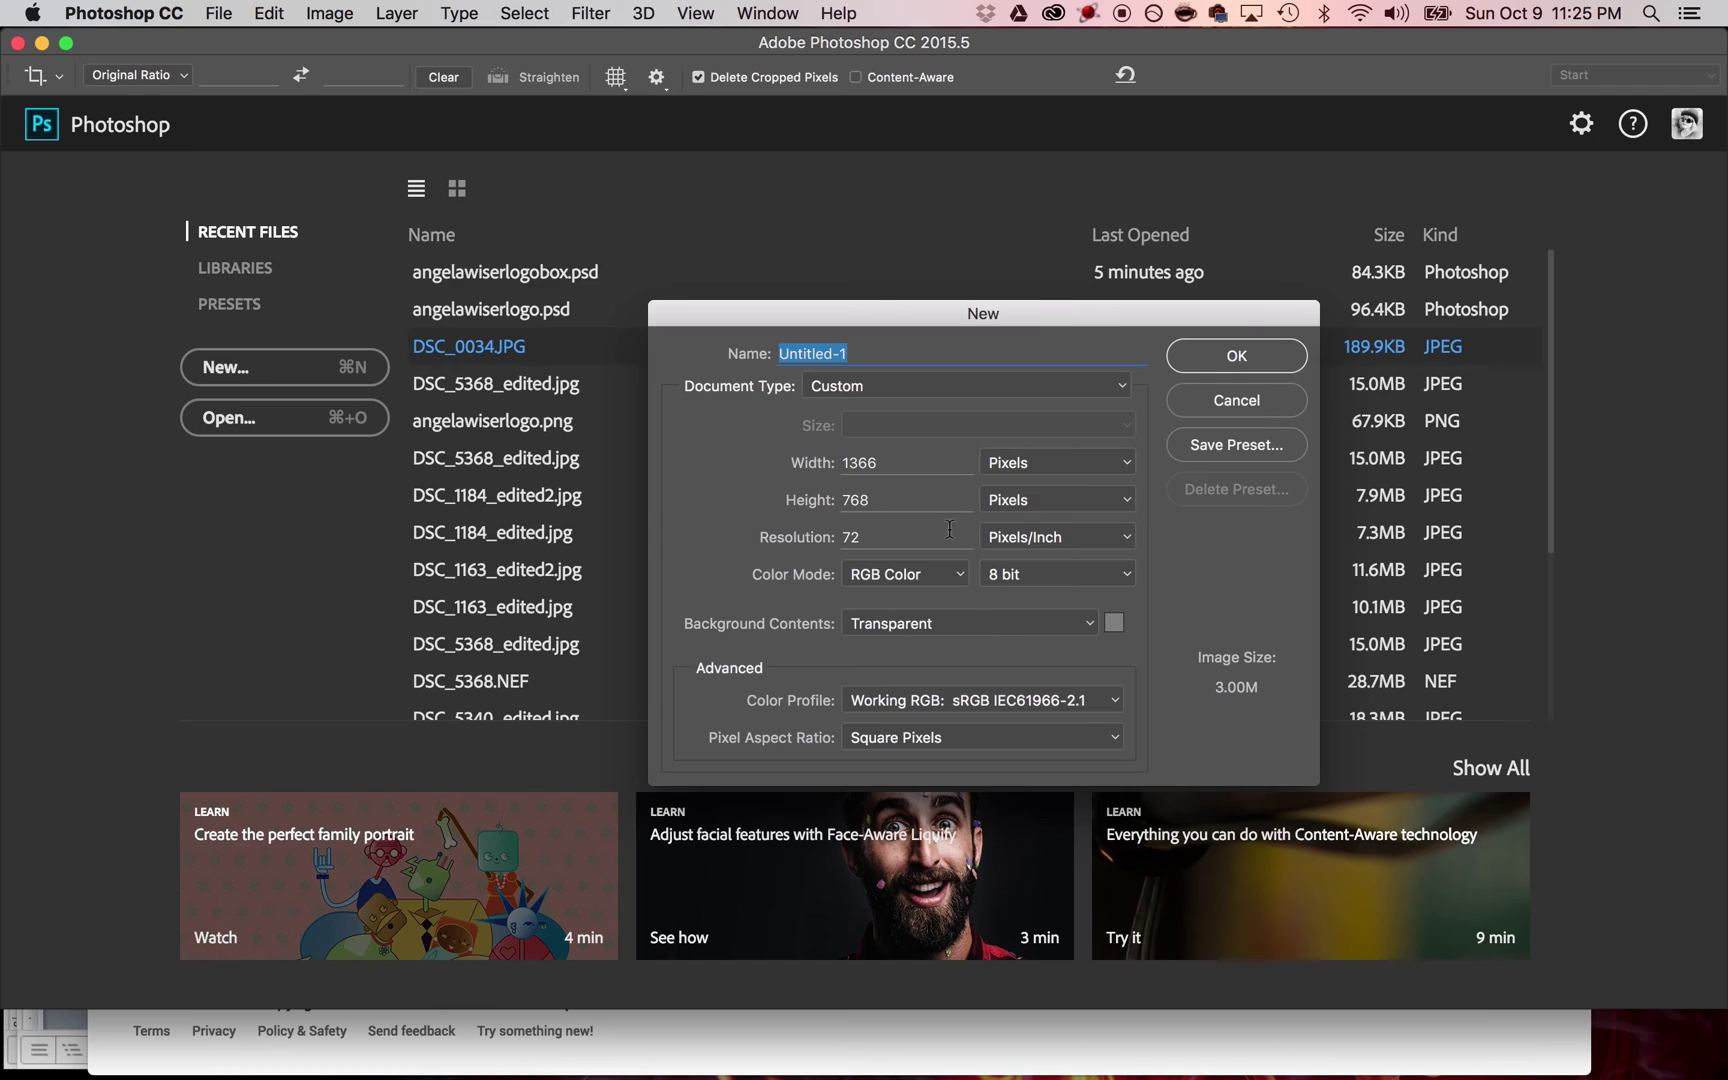
- Create a 1366 × 768 px transparent-background document named 'Watermark'
text(Wa)
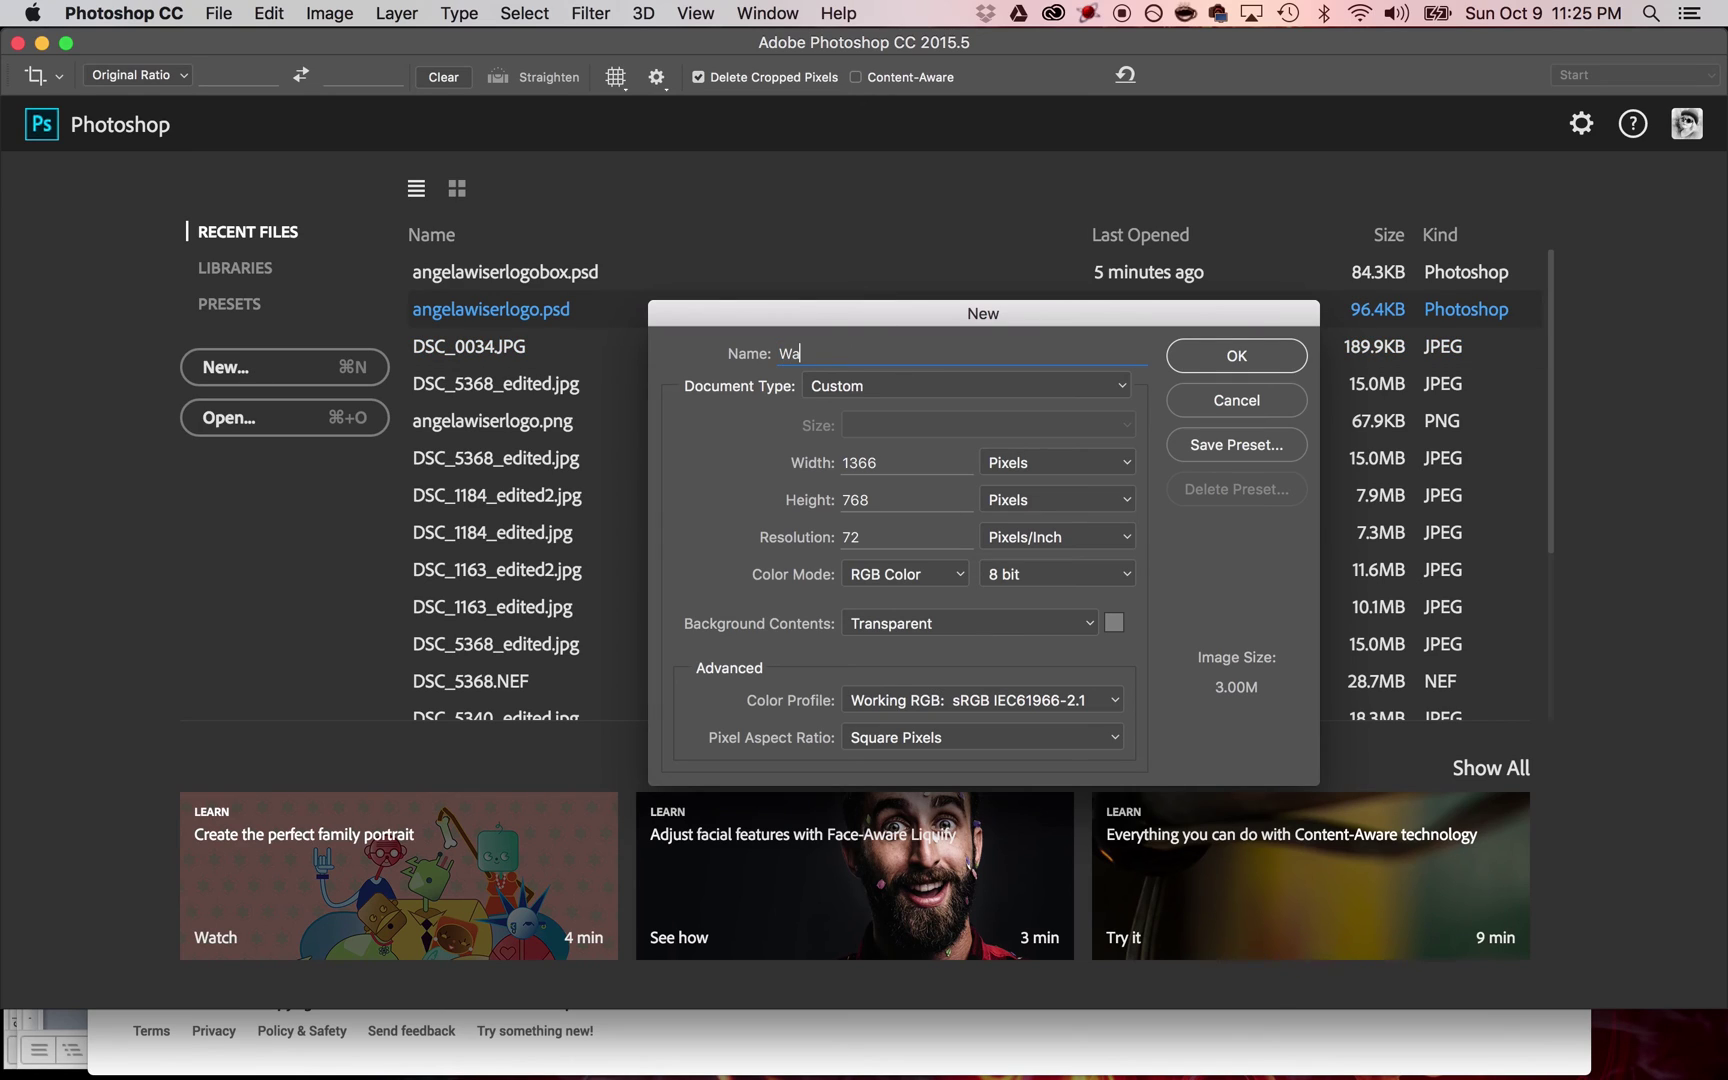
text(termark)
click(1228, 365)
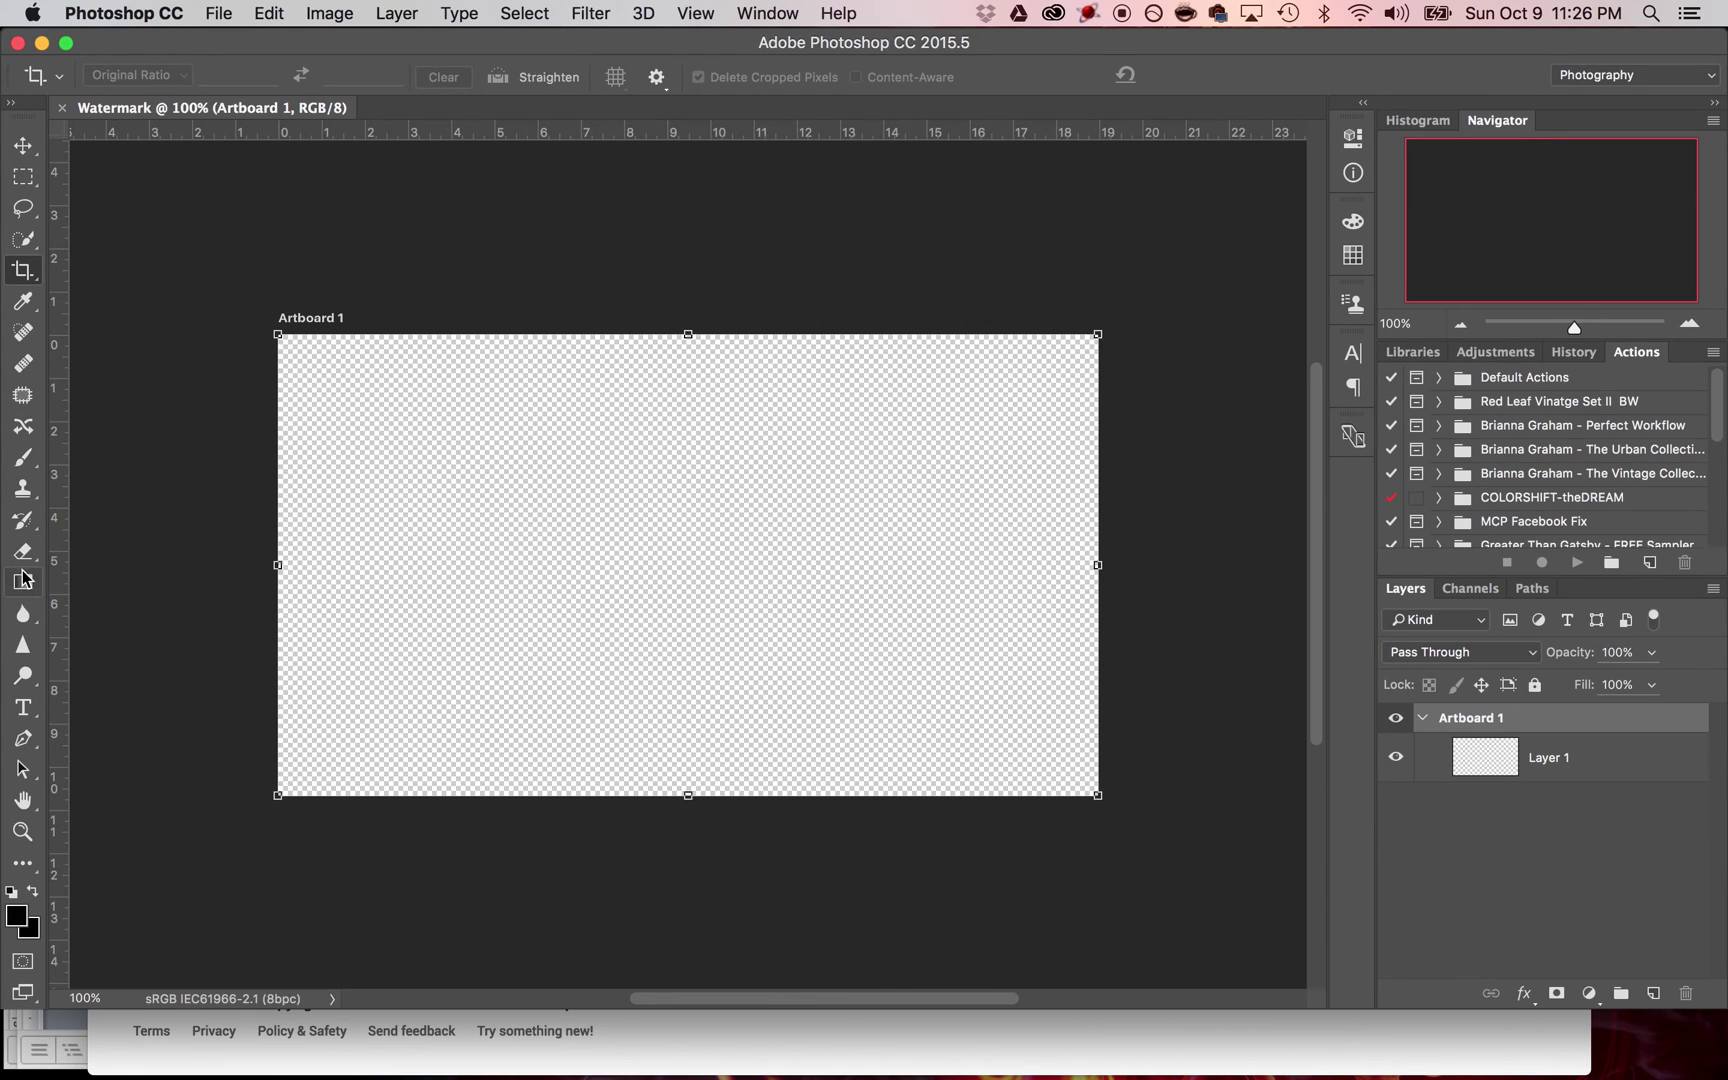
- With the Type tool, choose a near-black text colour and place a text insertion point at the artboard's top left
click(23, 707)
click(845, 75)
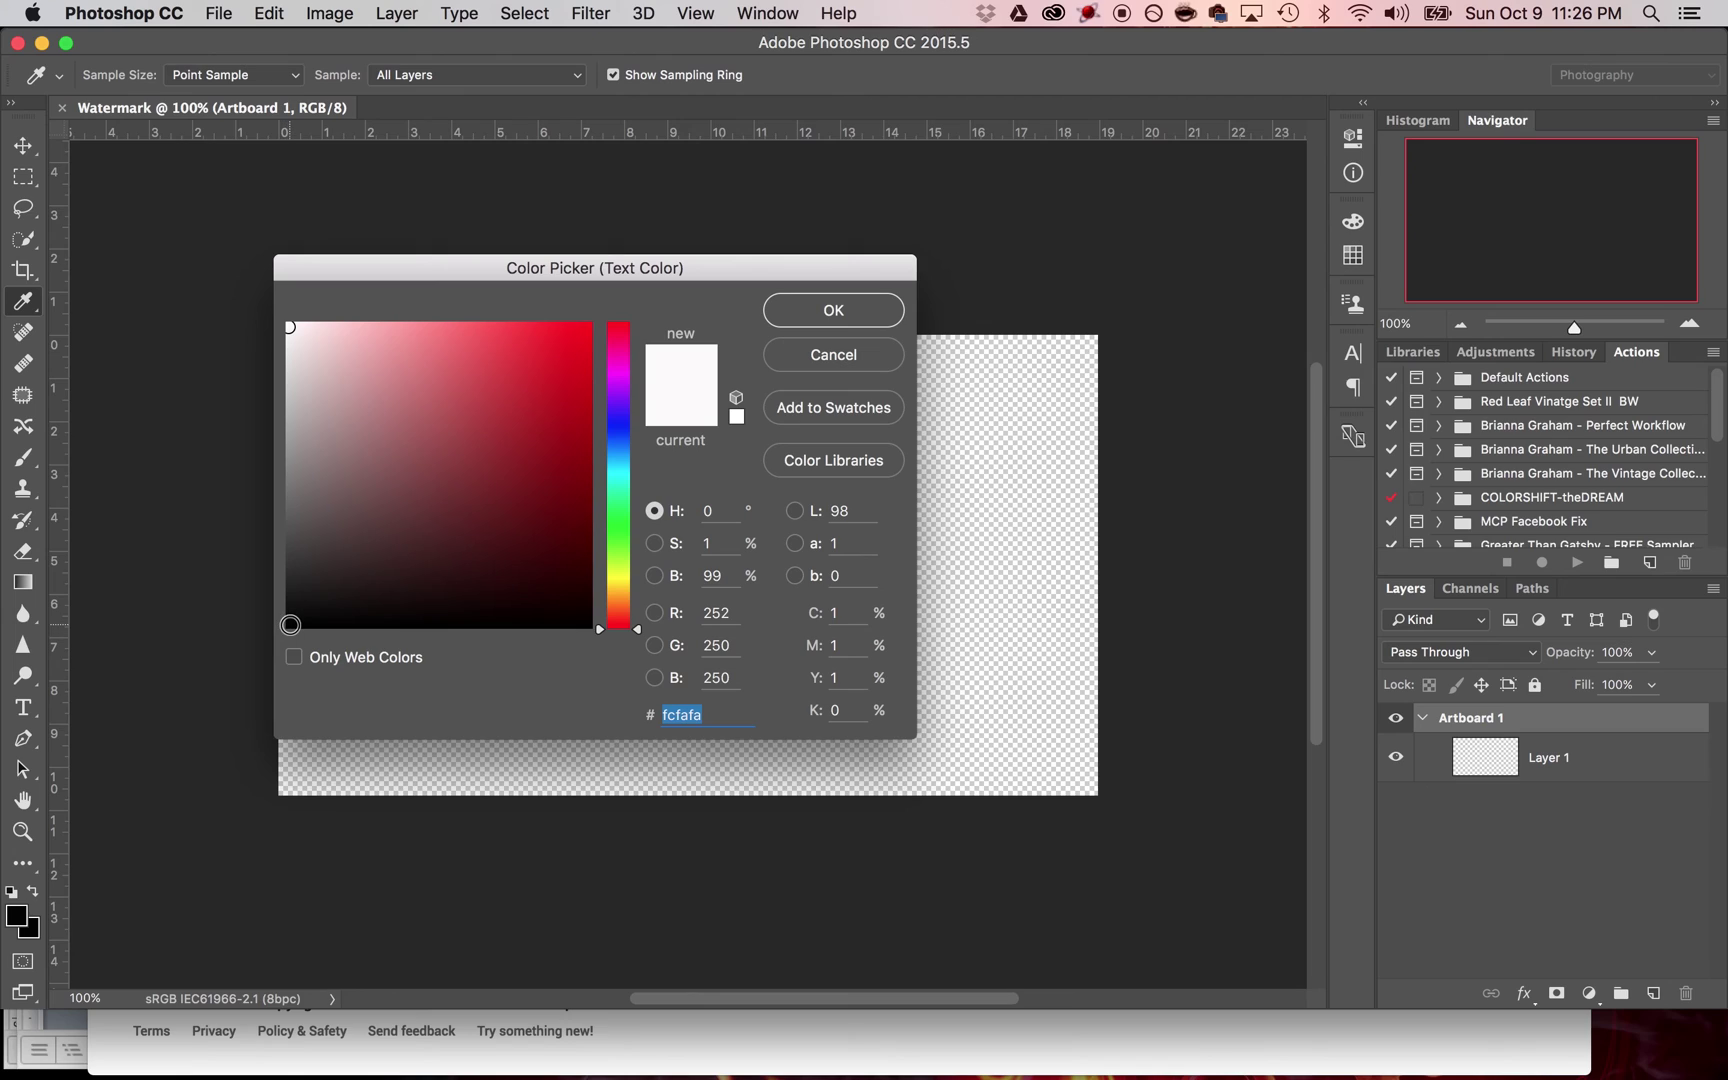
click(290, 624)
click(843, 312)
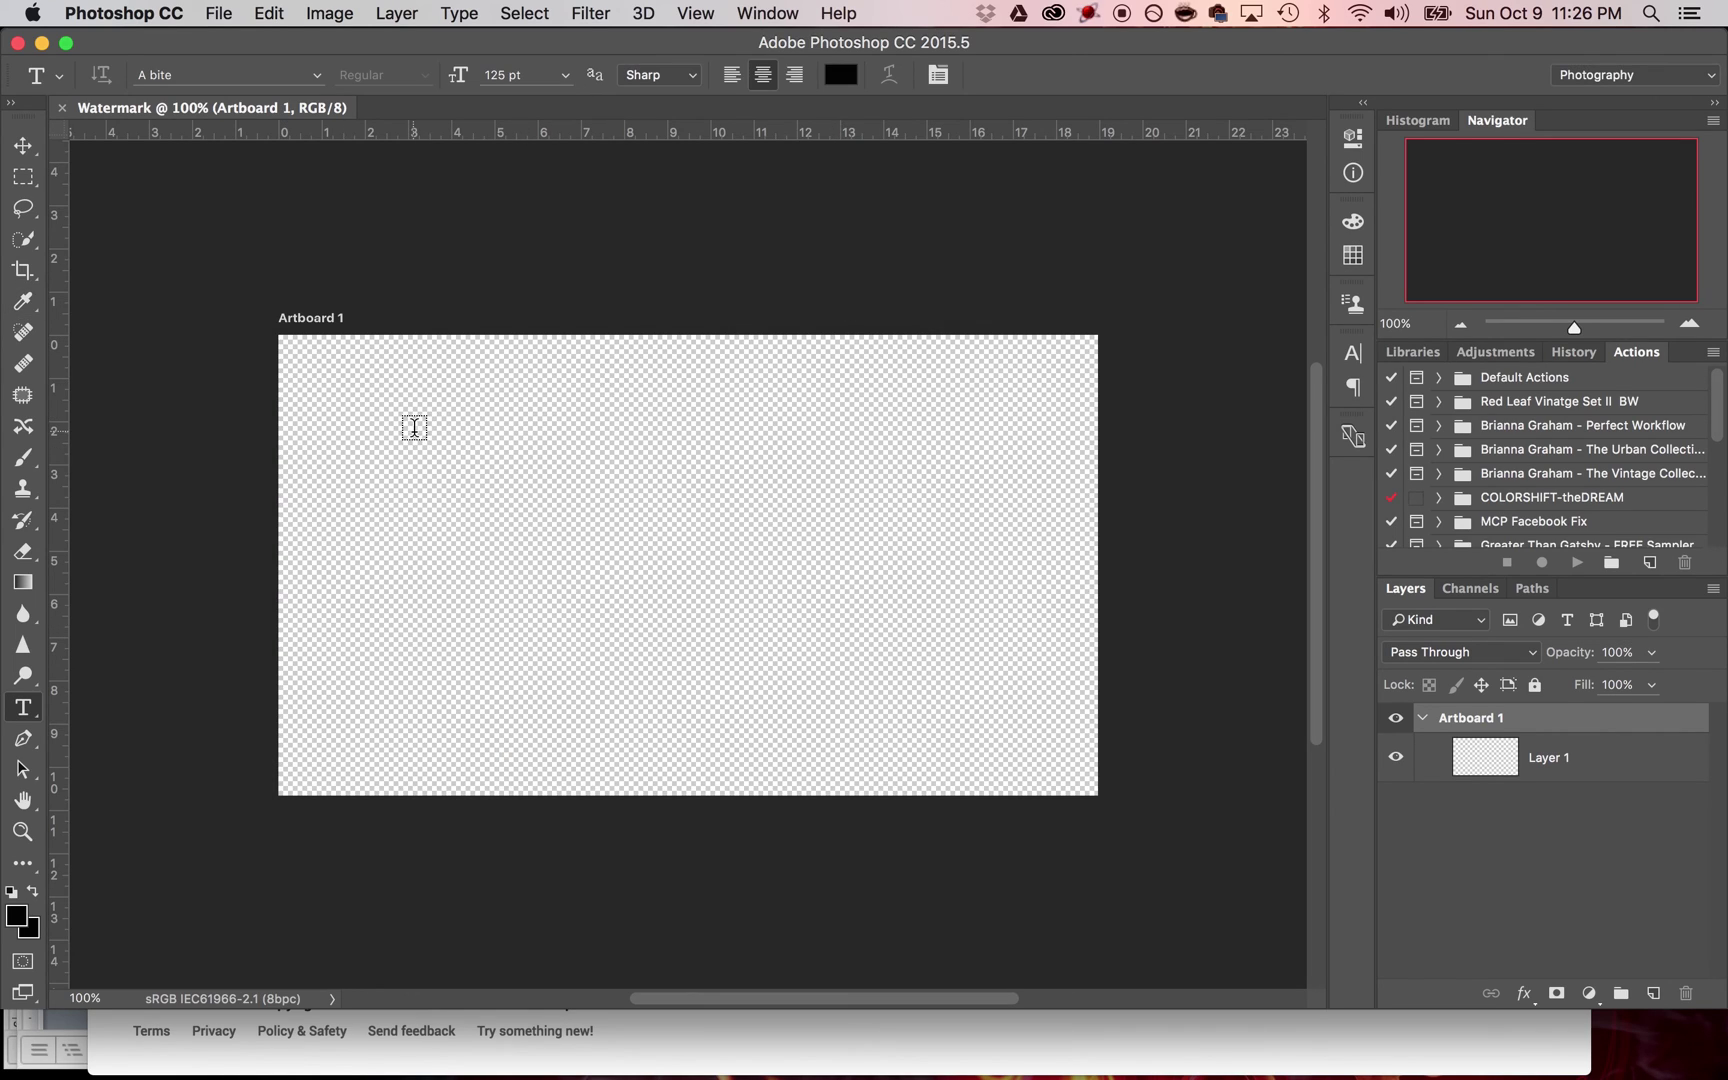
click(414, 428)
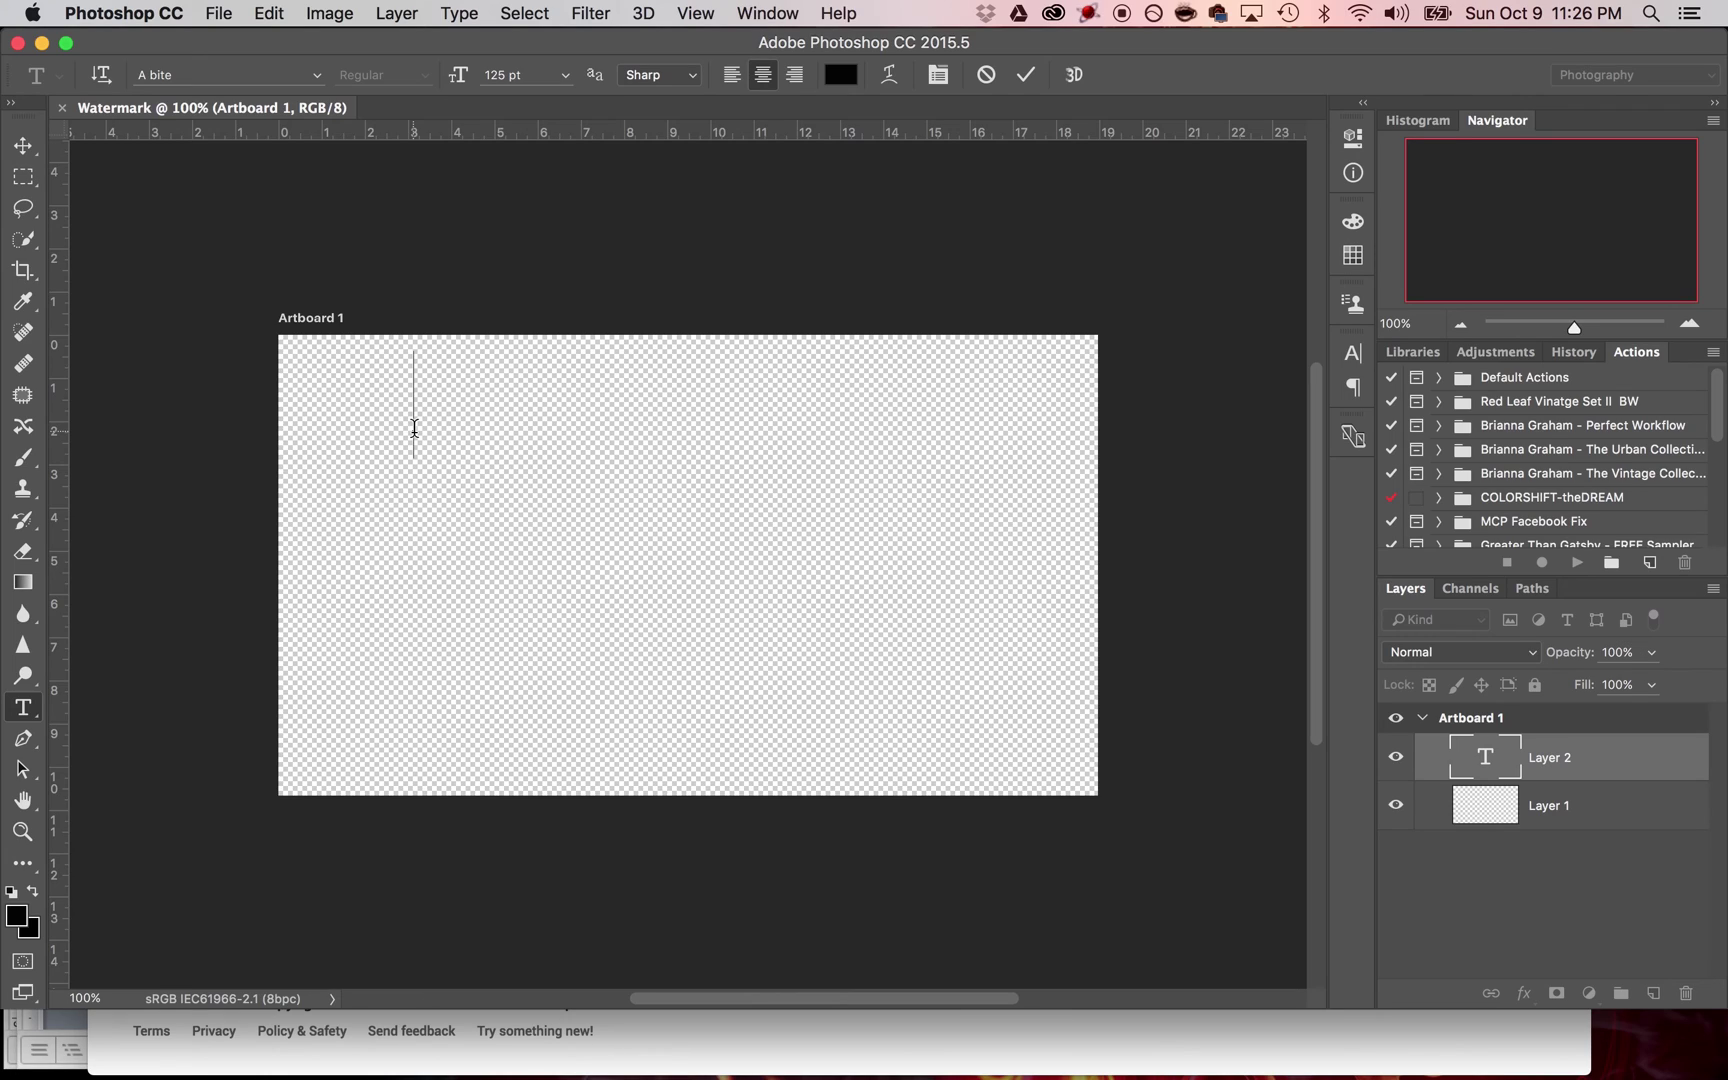
- Type 'photography by' with the photographer's name on a second line, then drag it toward the centre
text(photo)
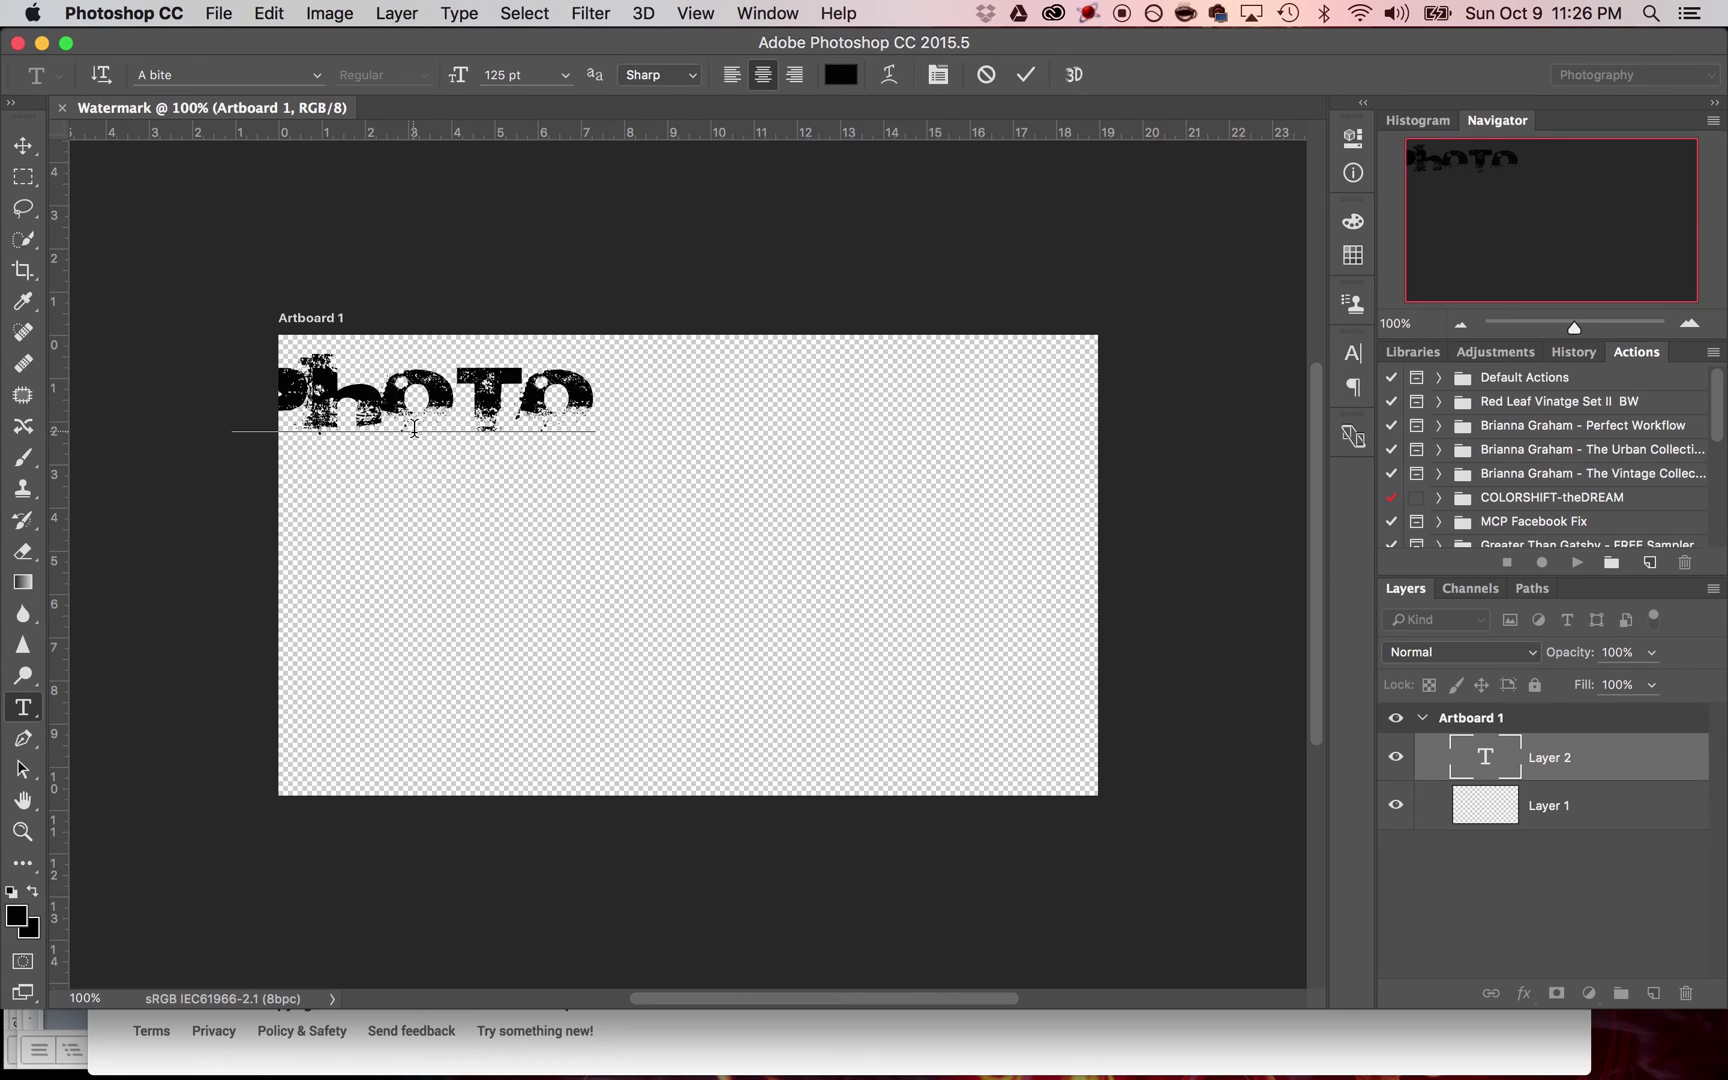
text(graphy)
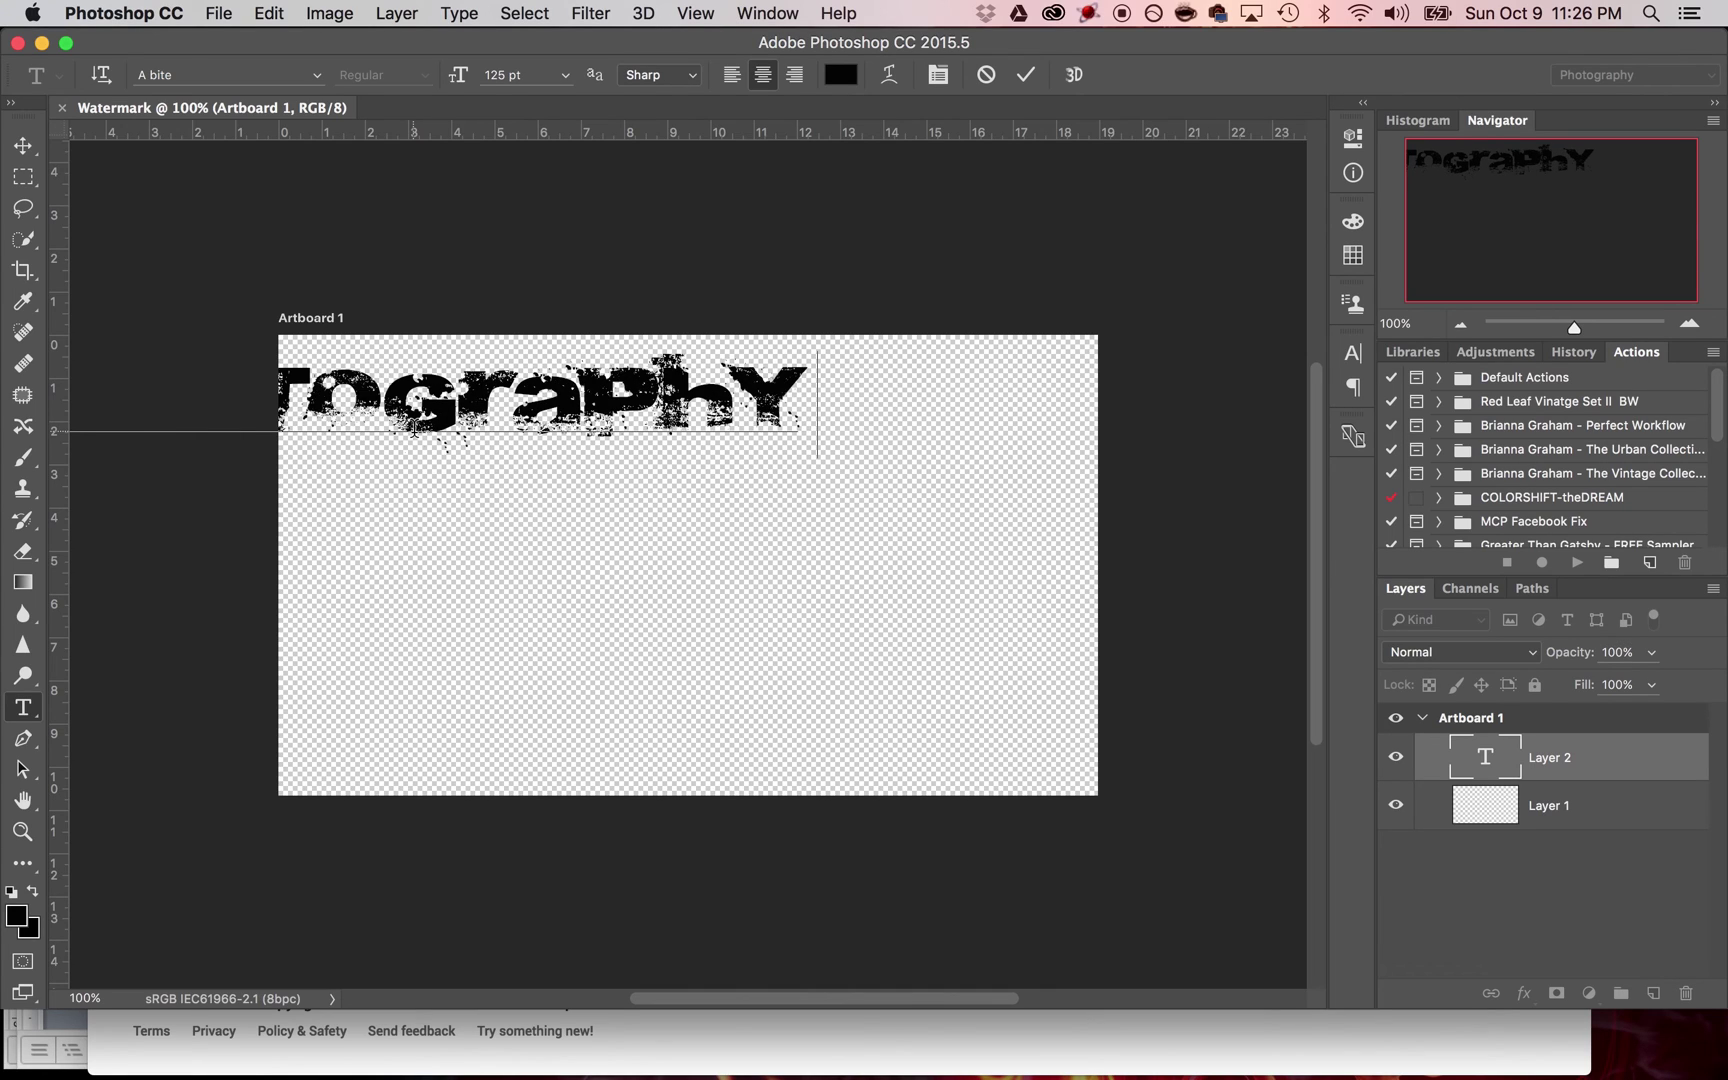
text( by)
key(Return)
text(angela)
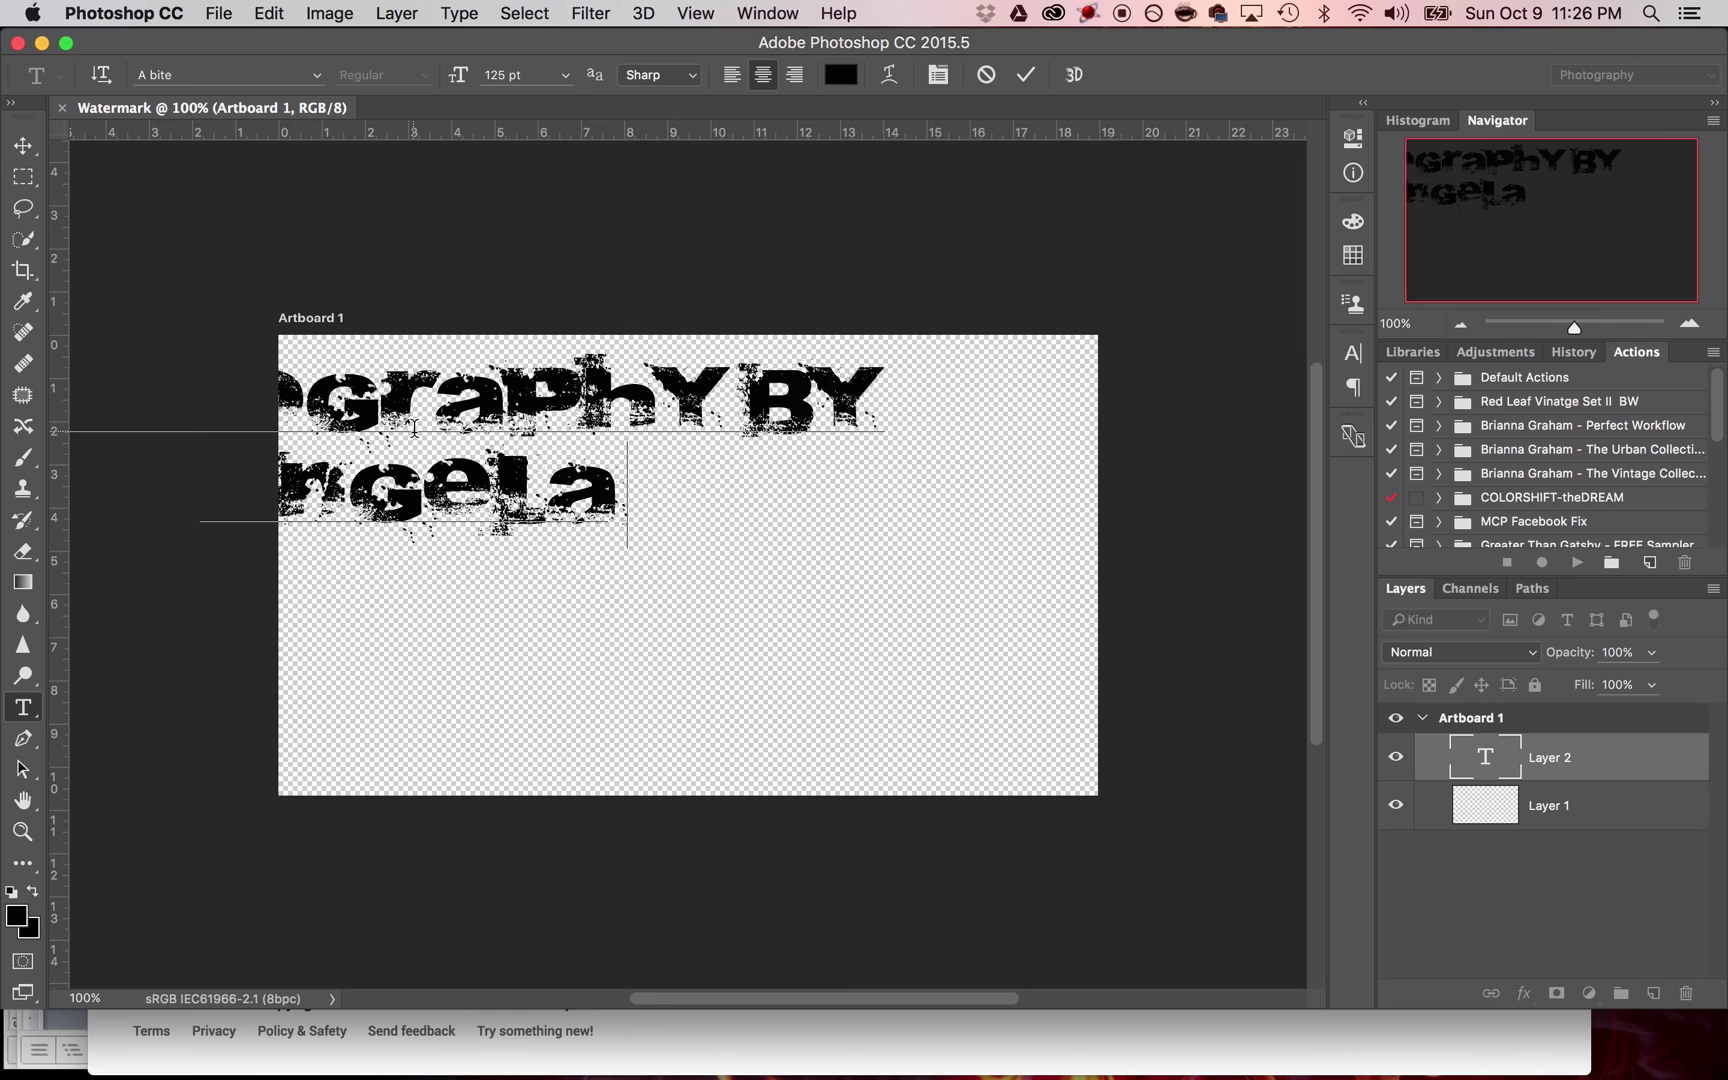
text( wiser)
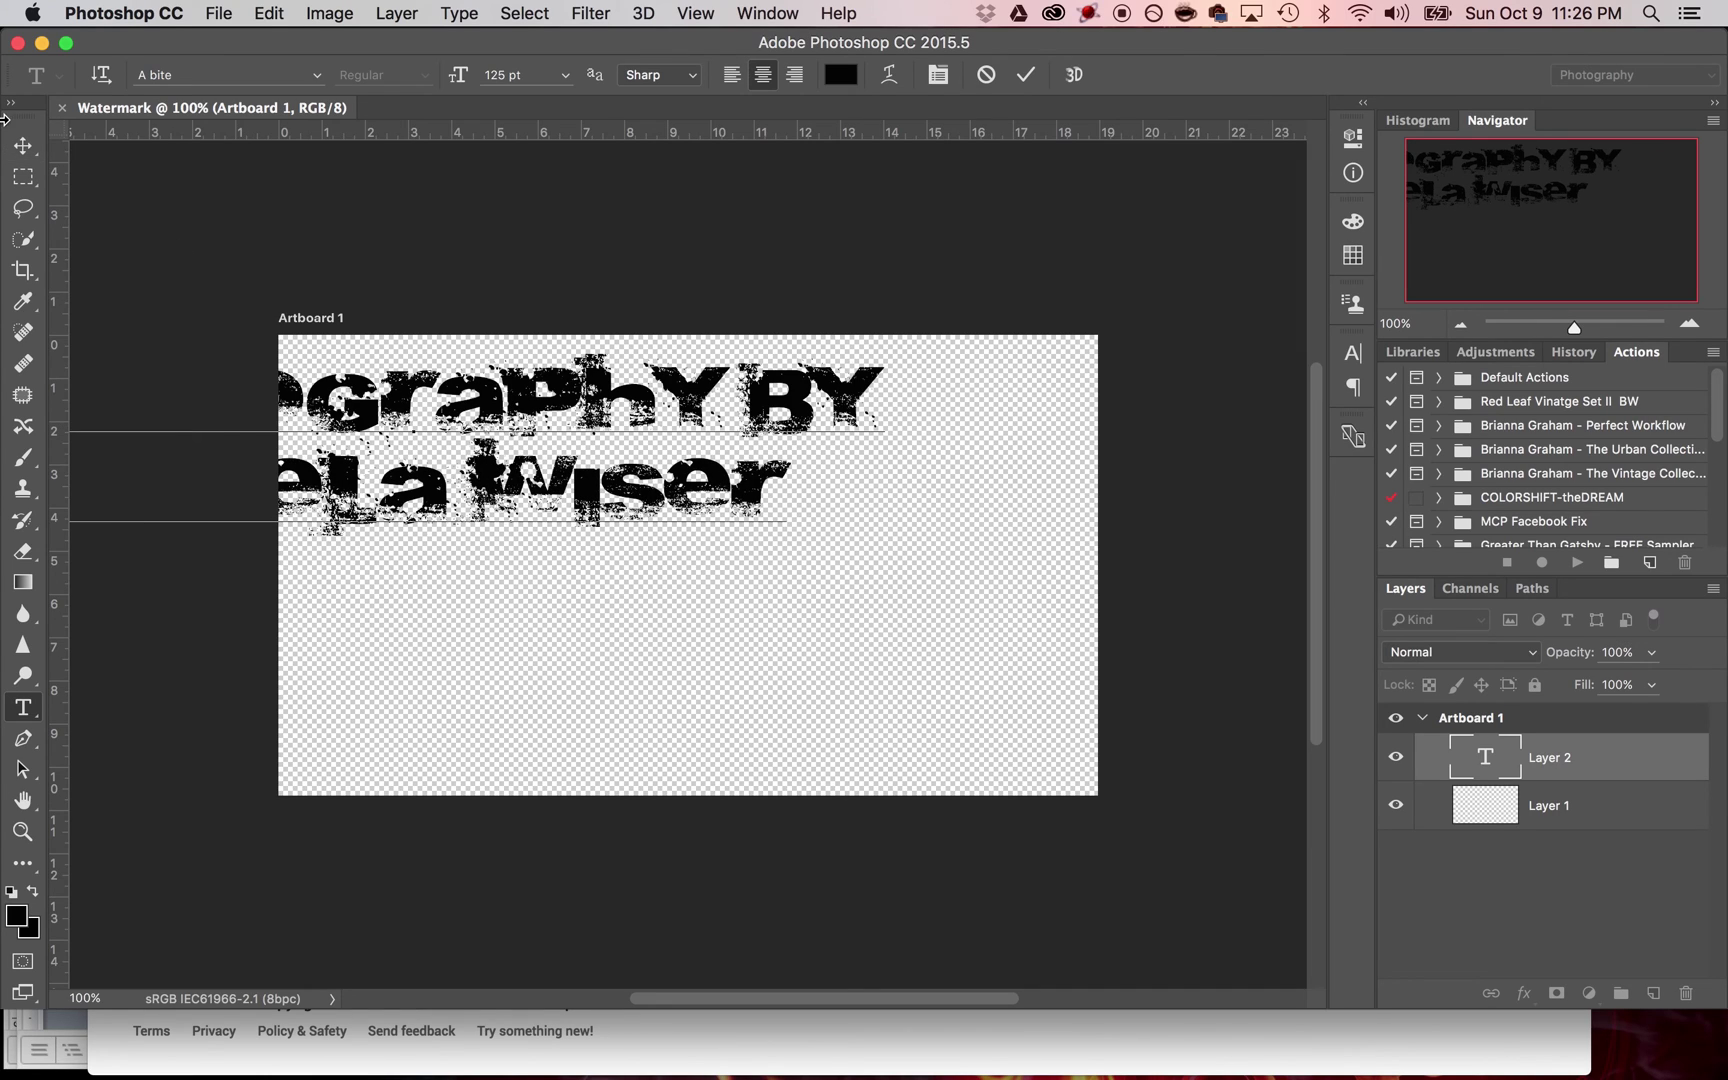
click(23, 145)
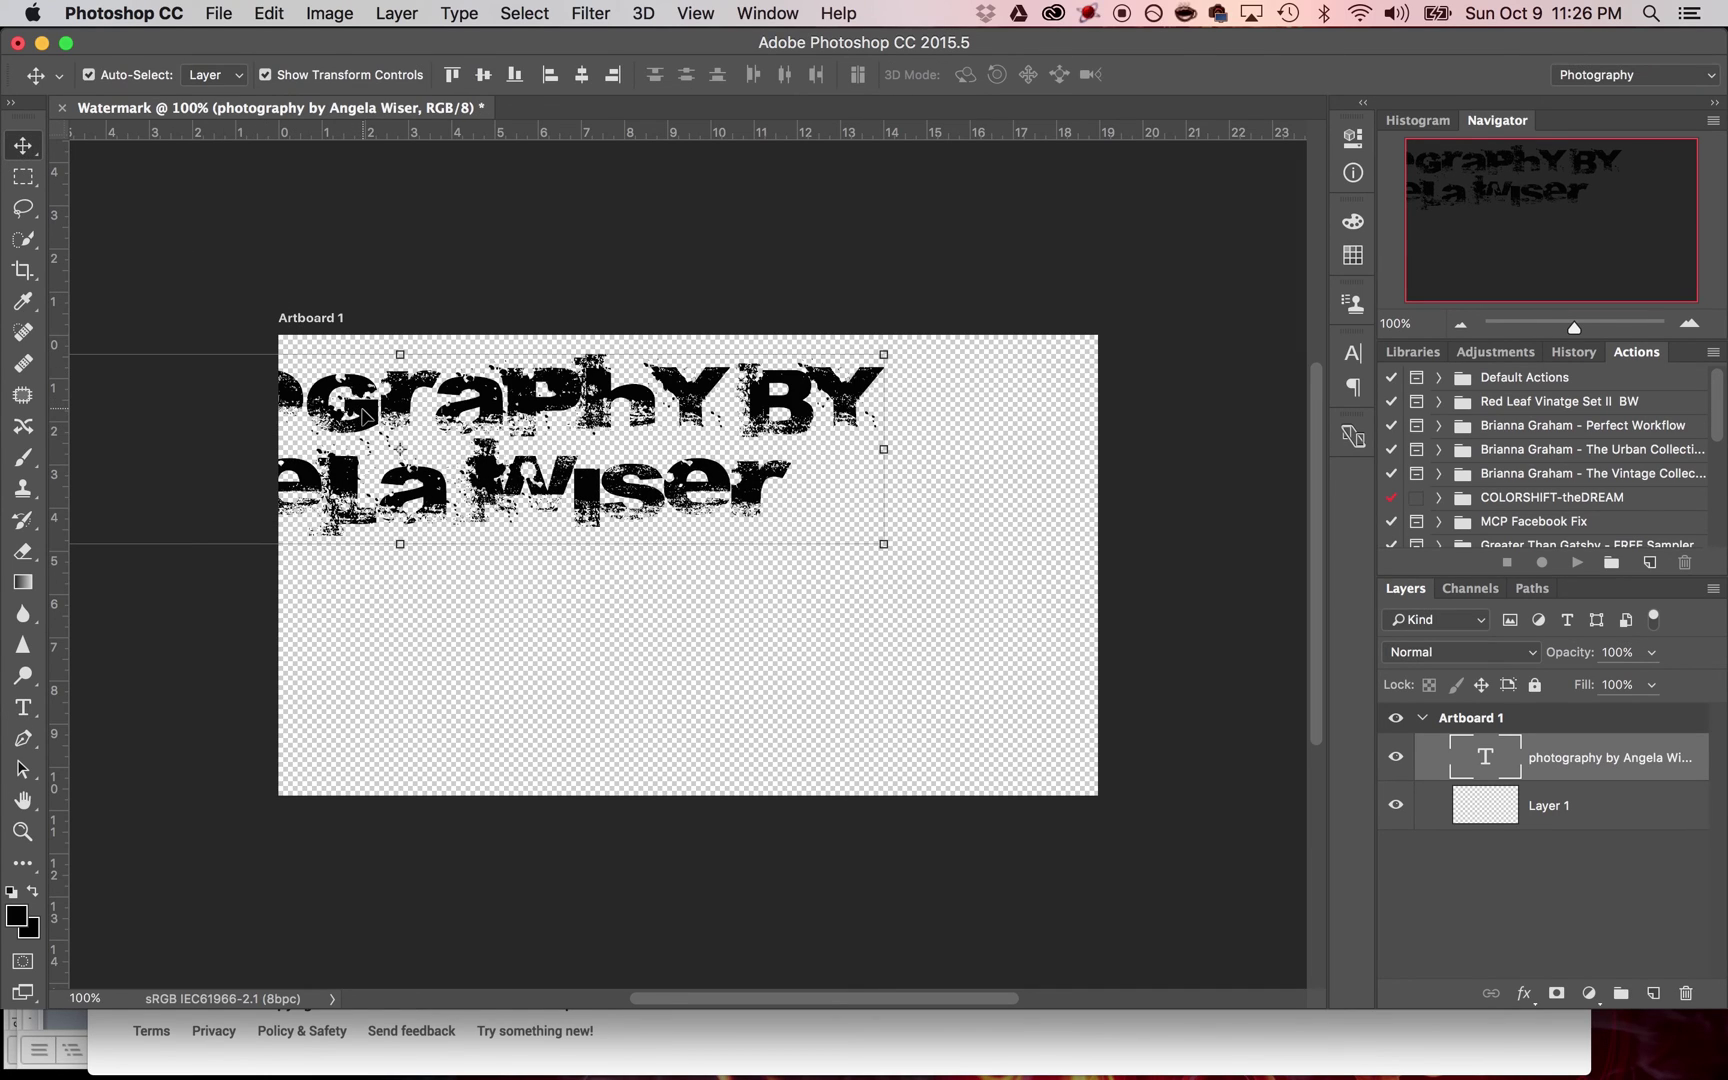
drag(362, 410, 736, 501)
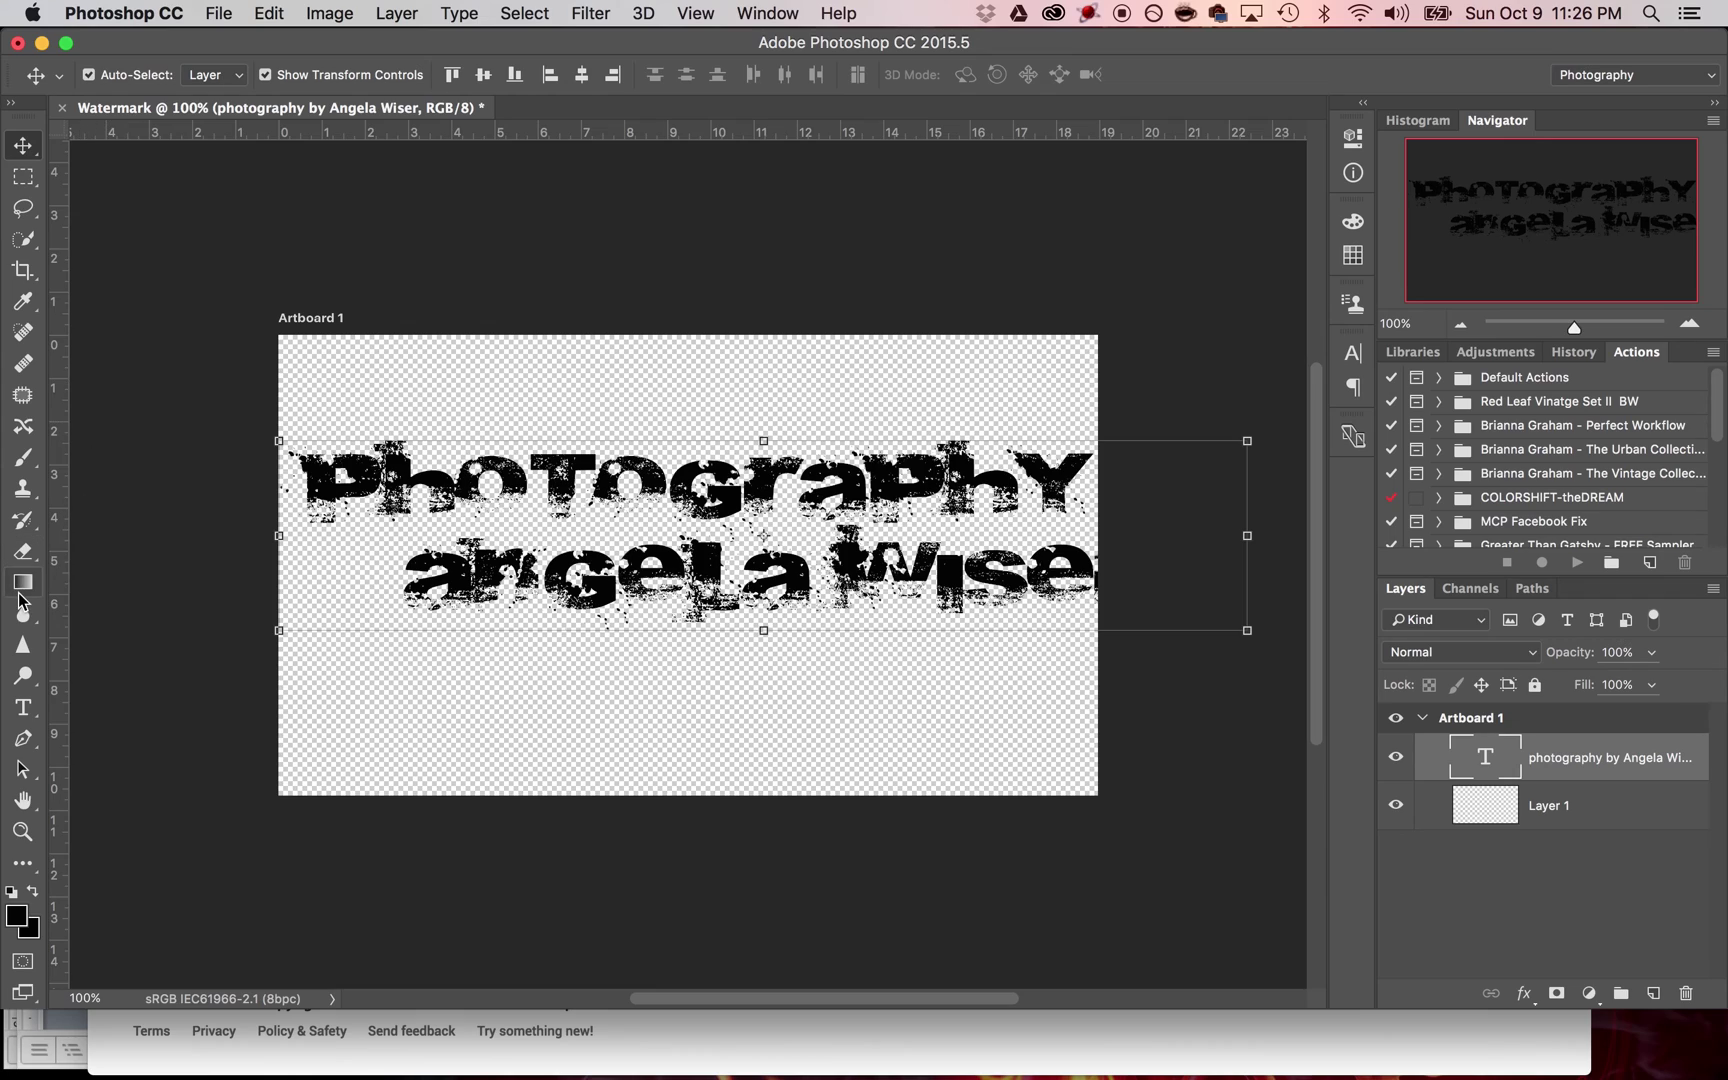
- Select the 'photography by' line and enter 100 as its font size
click(24, 710)
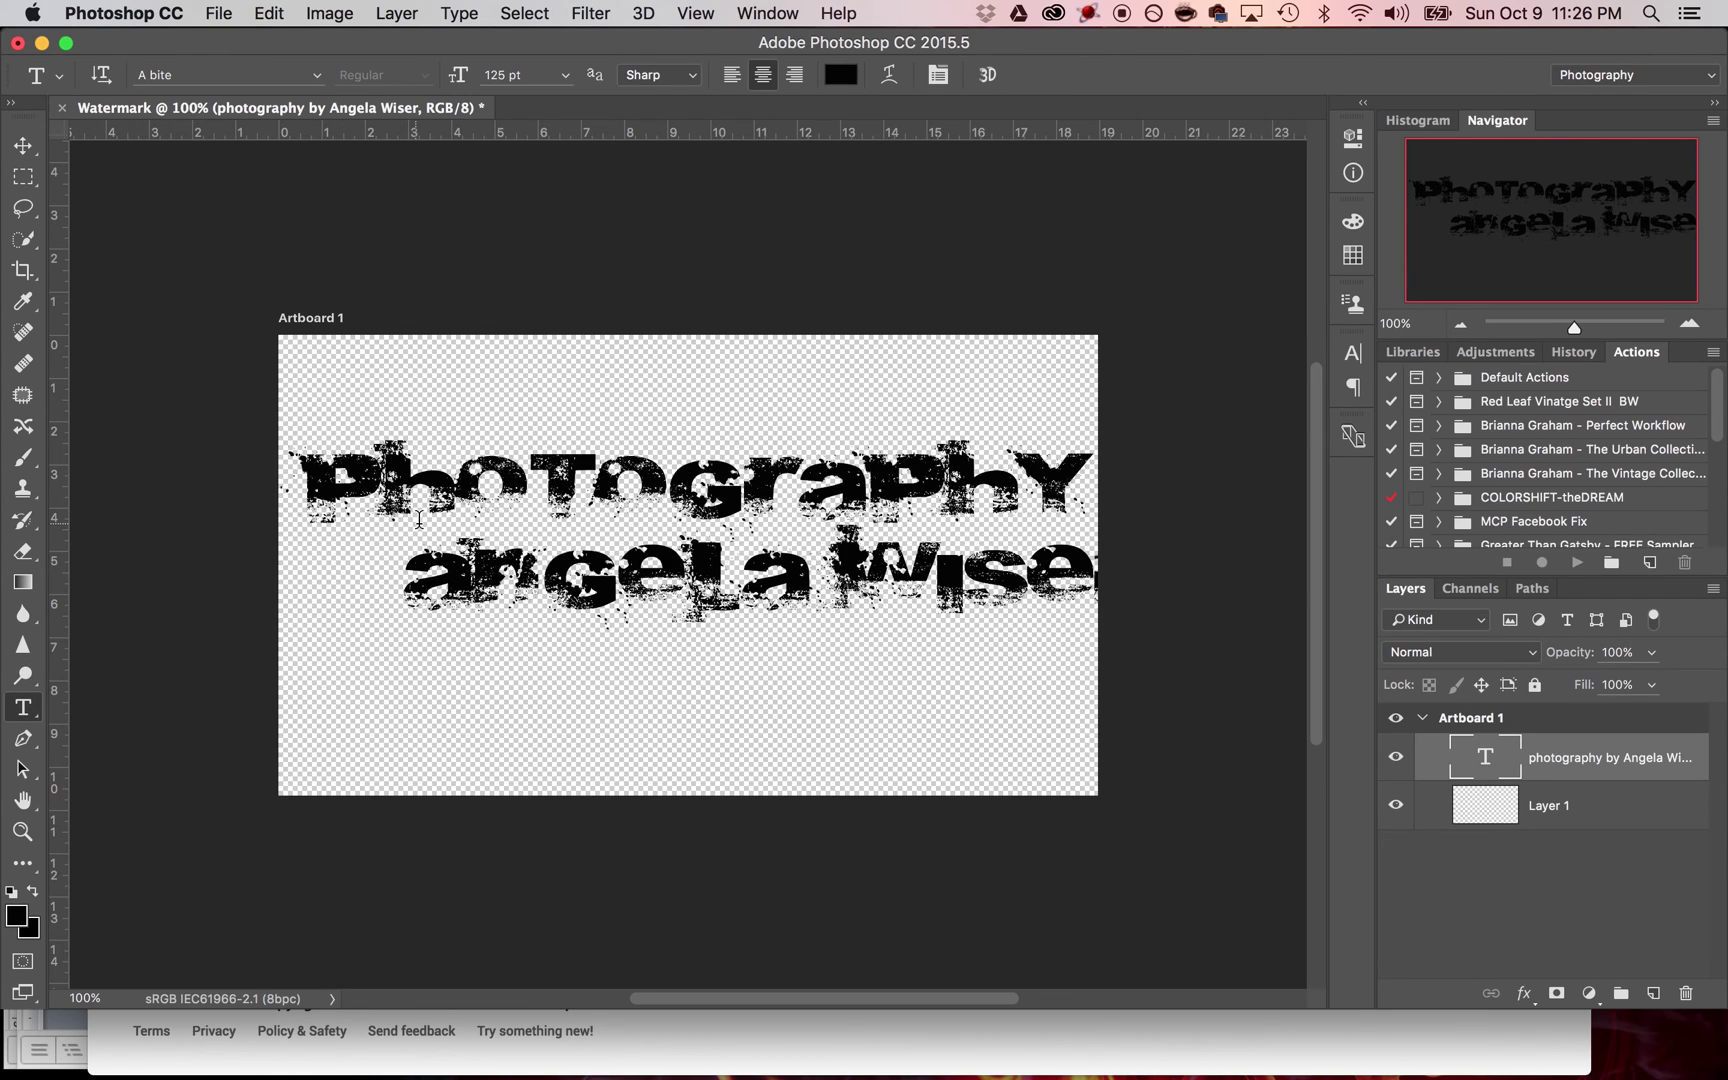
click(436, 489)
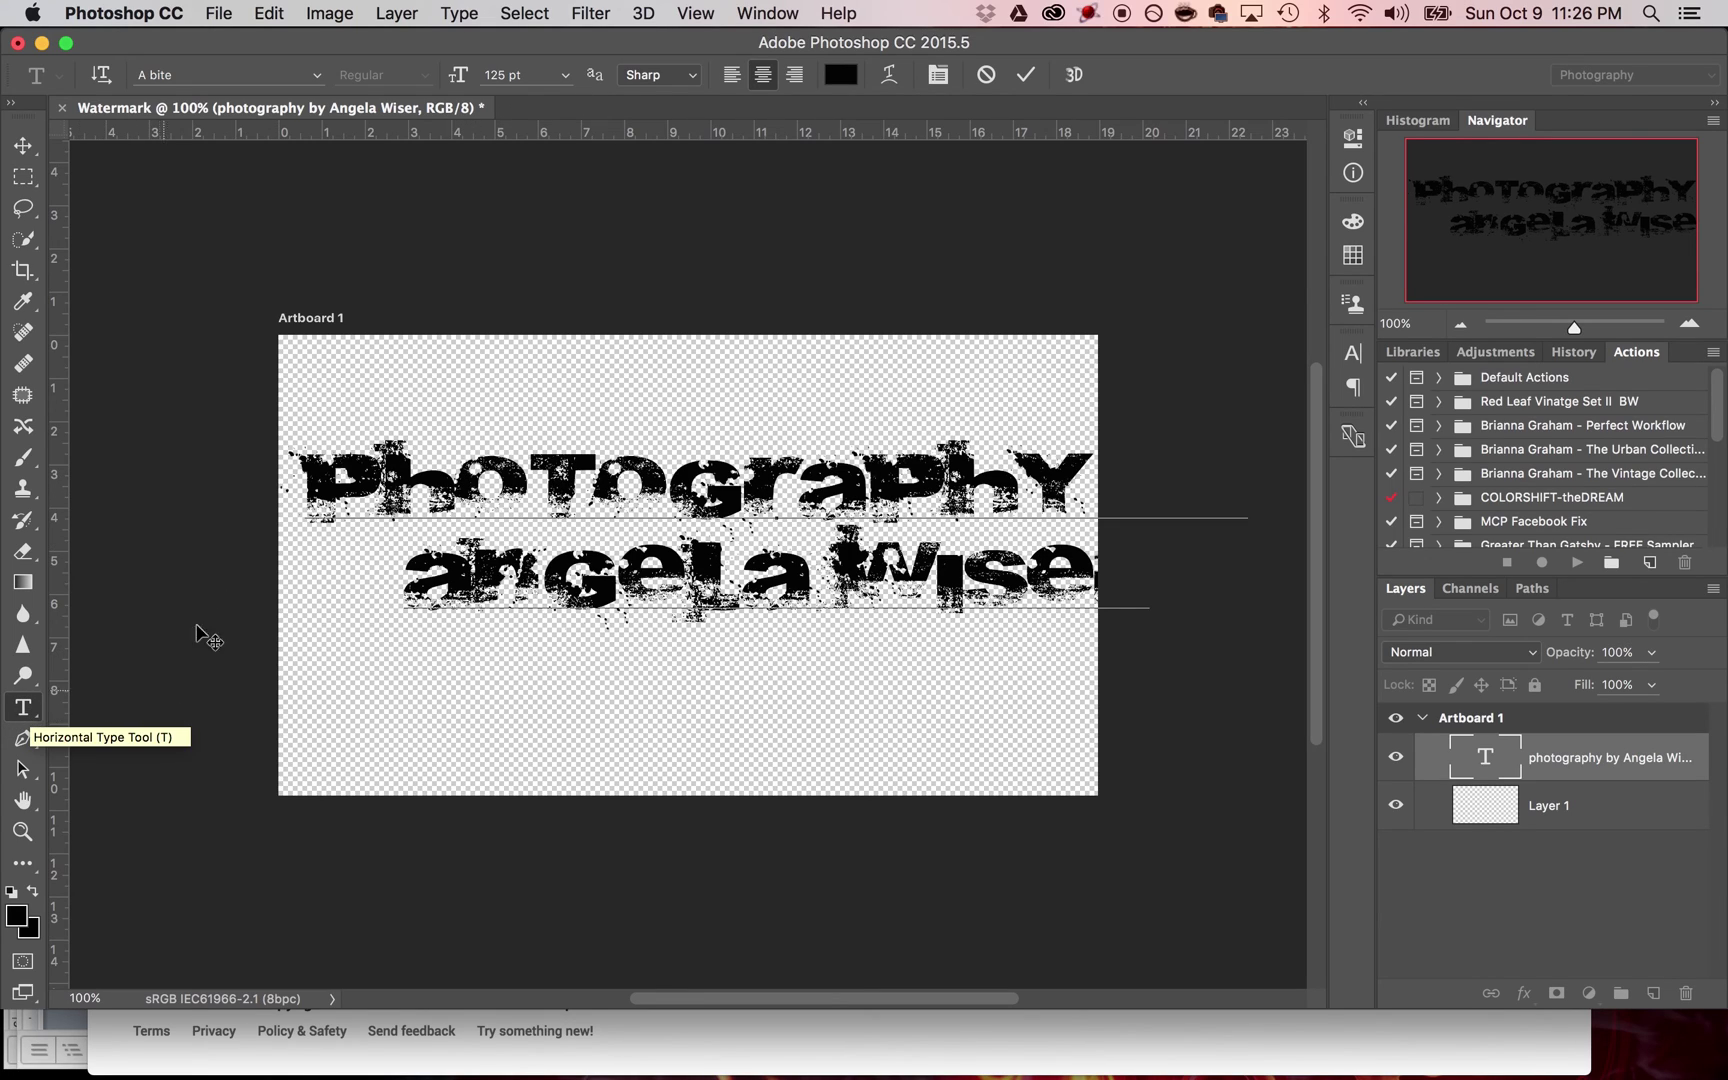
triple_click(513, 470)
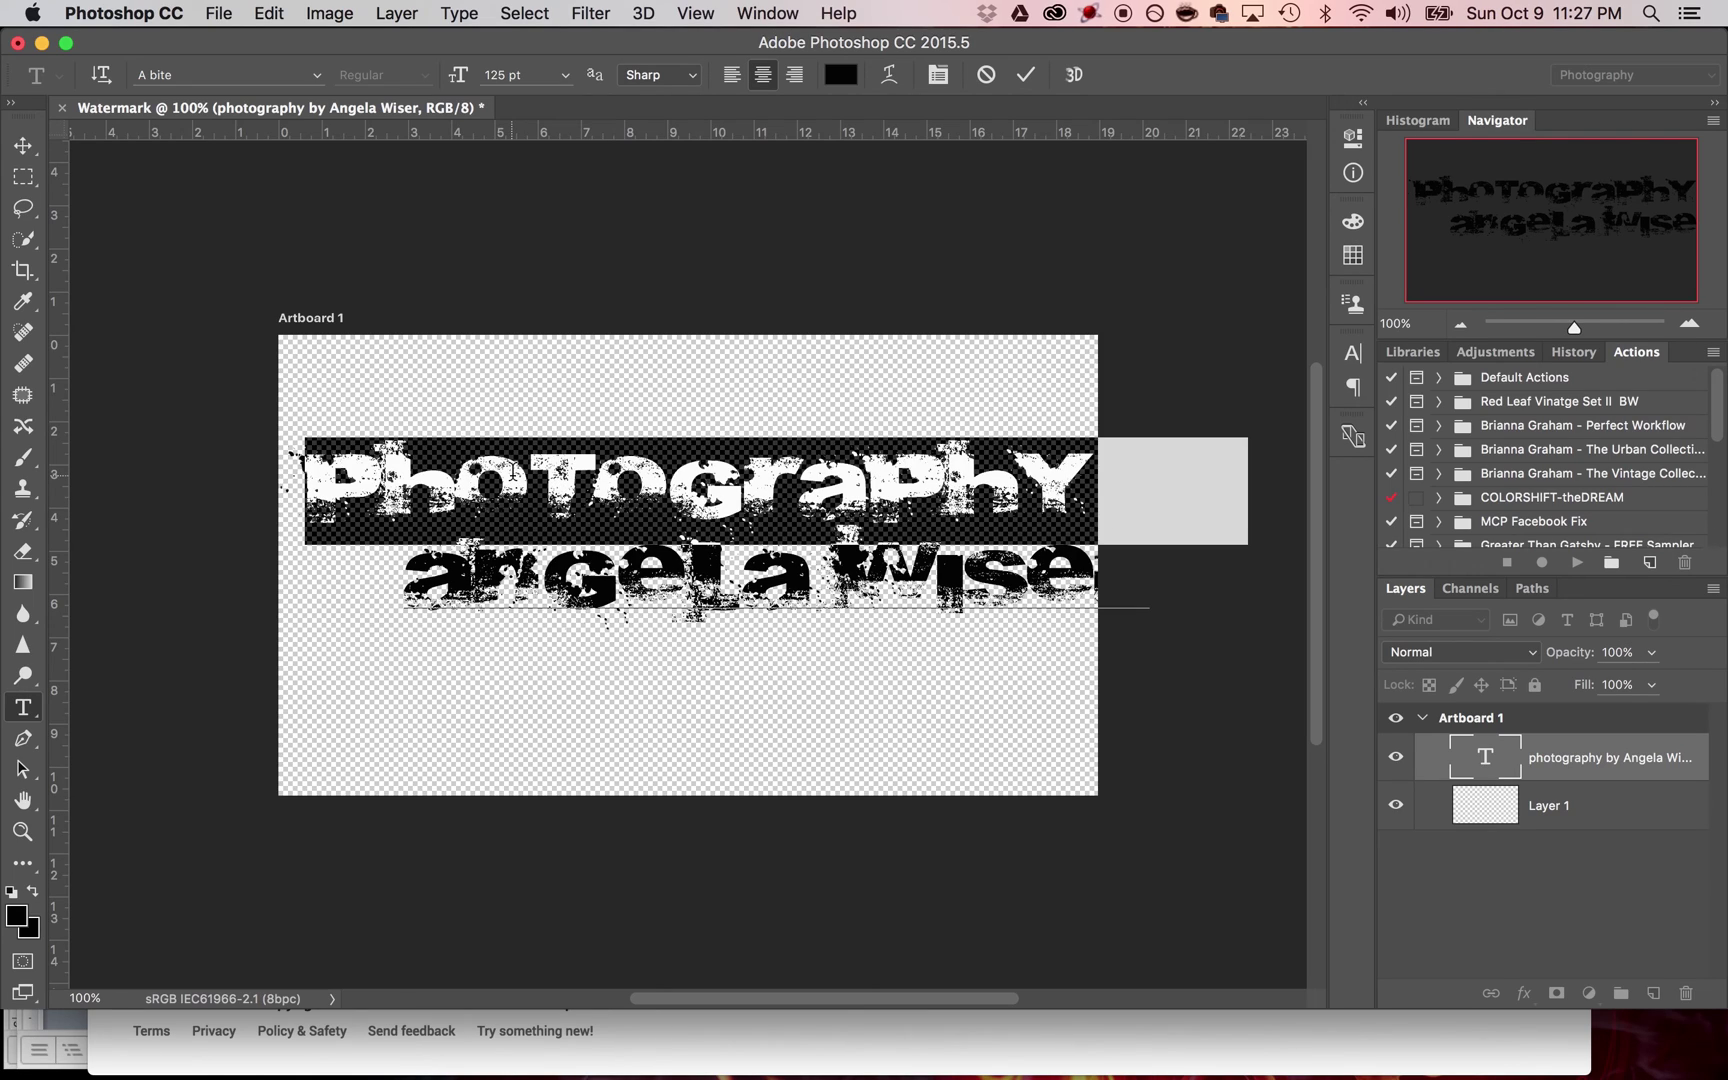
click(513, 470)
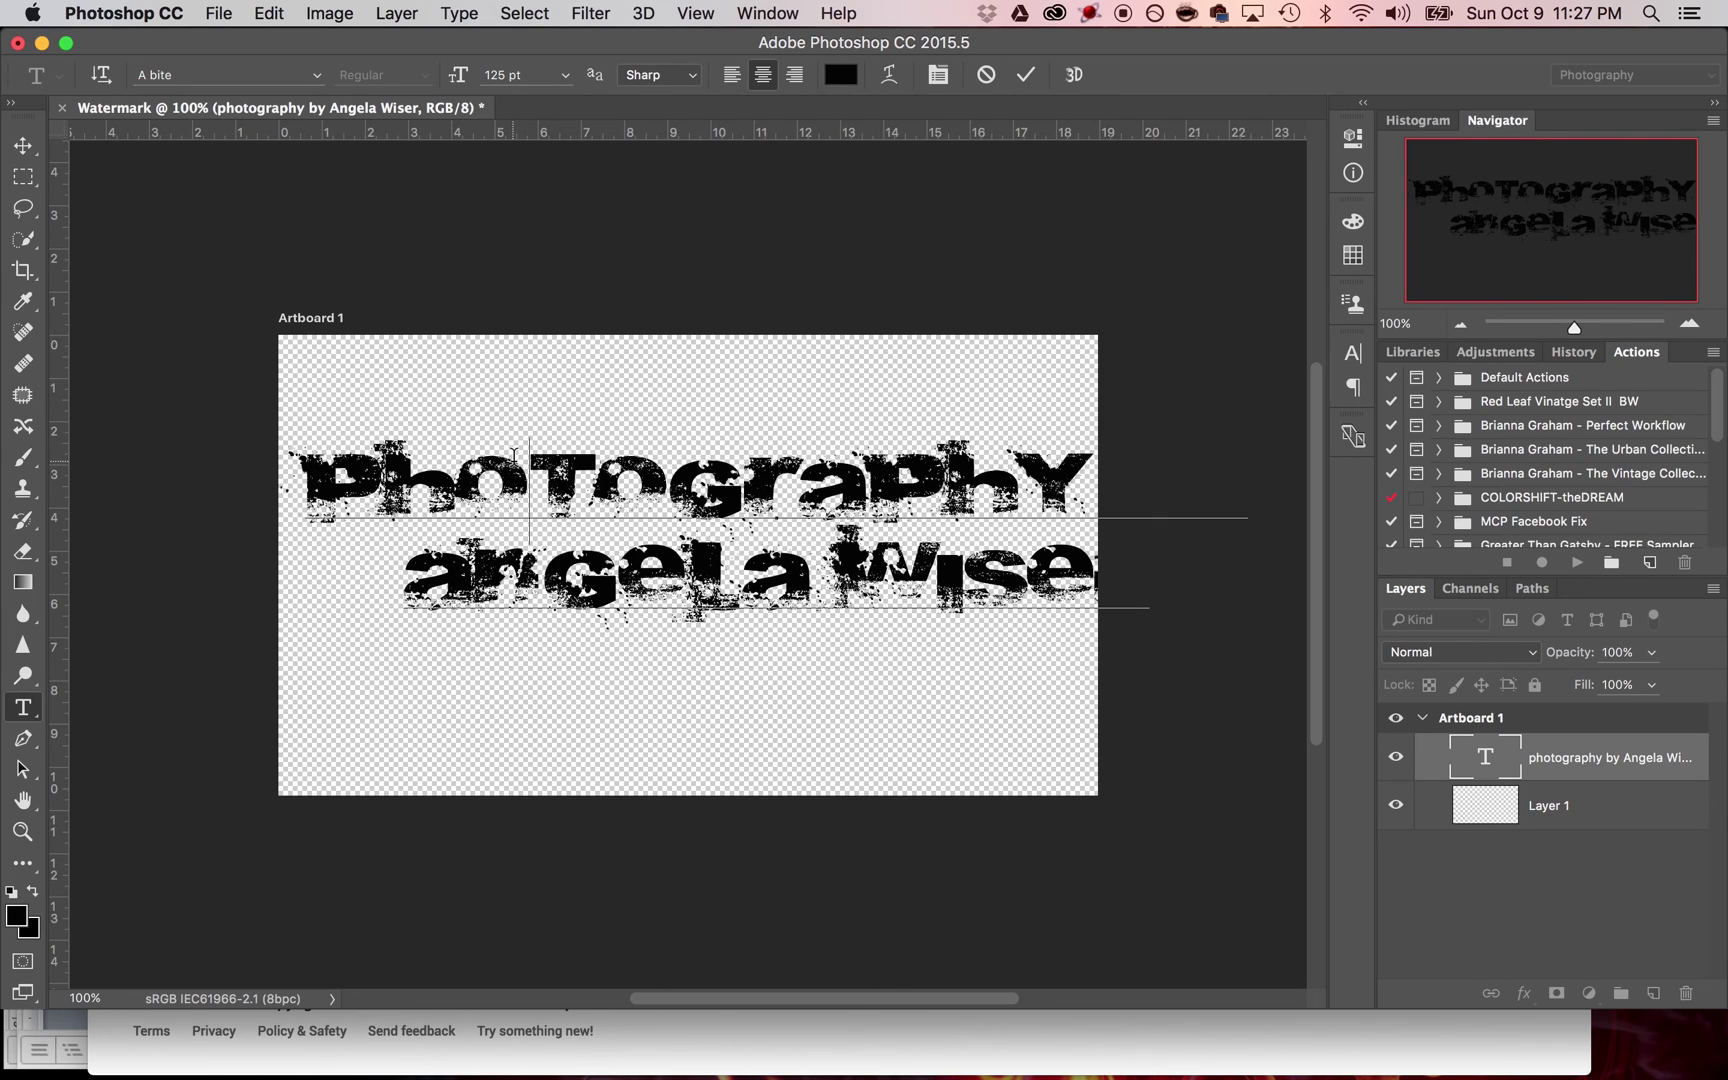
double_click(539, 442)
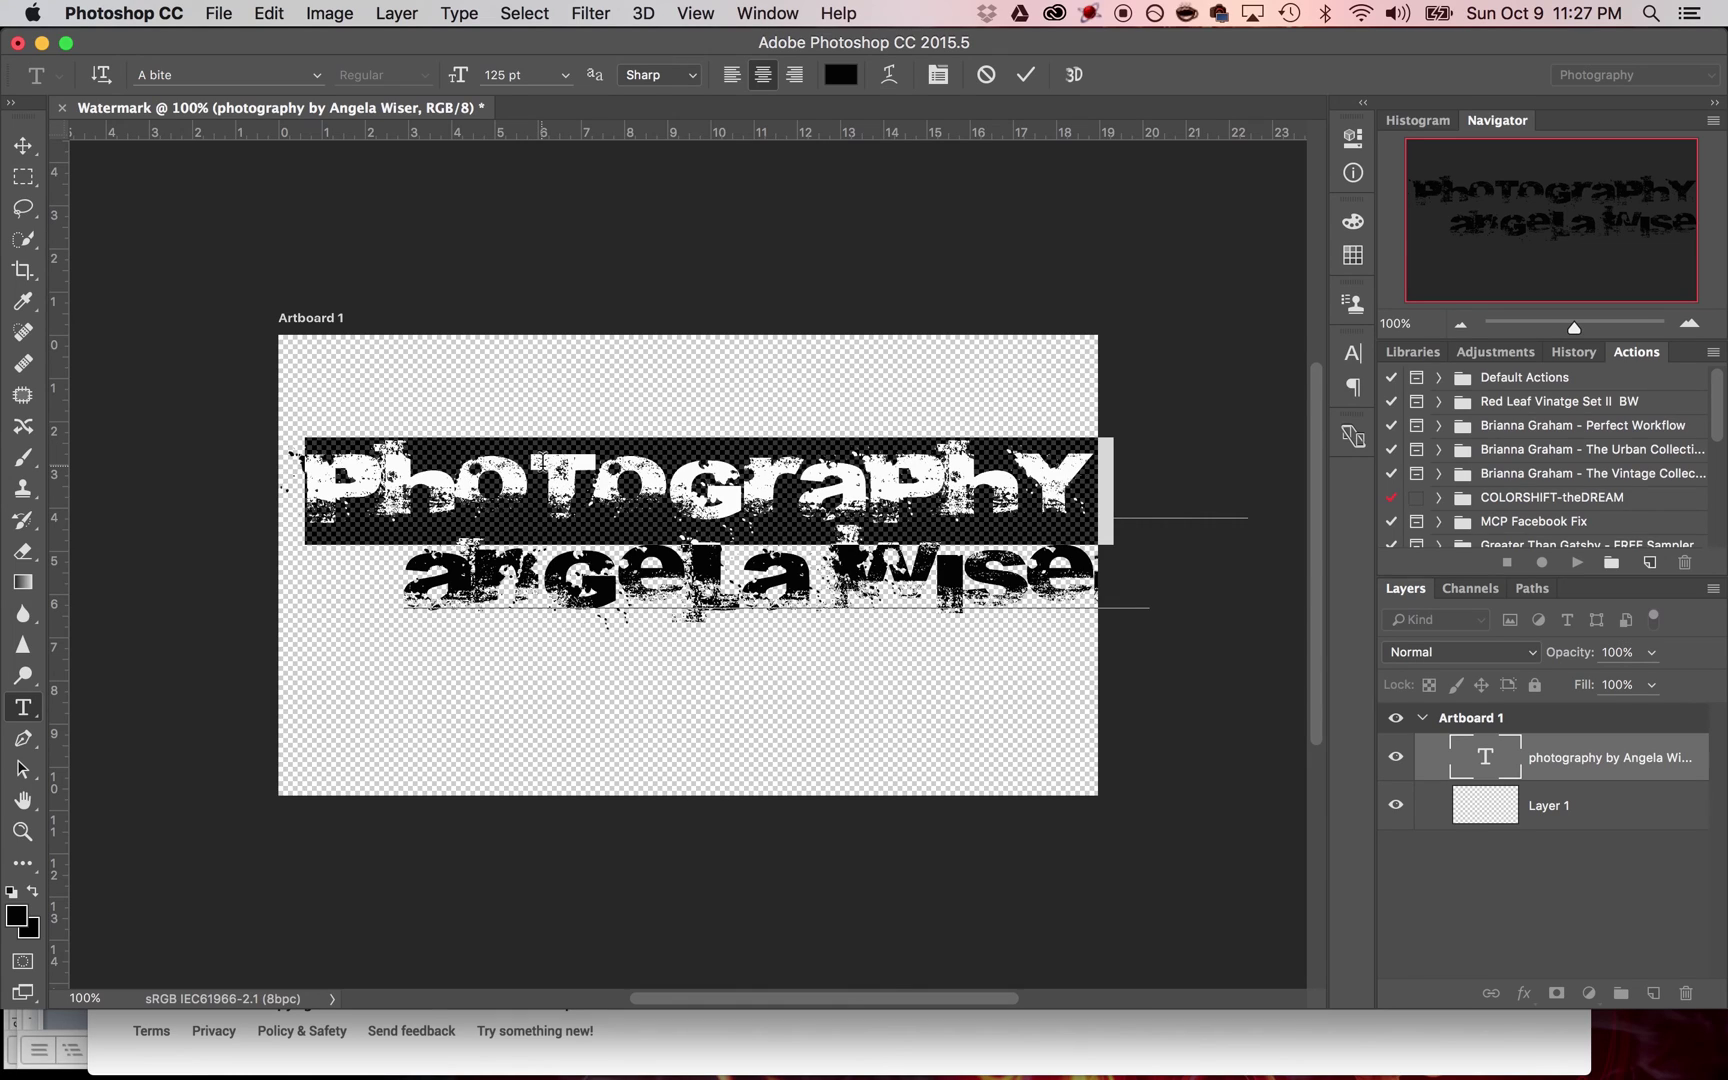
click(502, 75)
text(100)
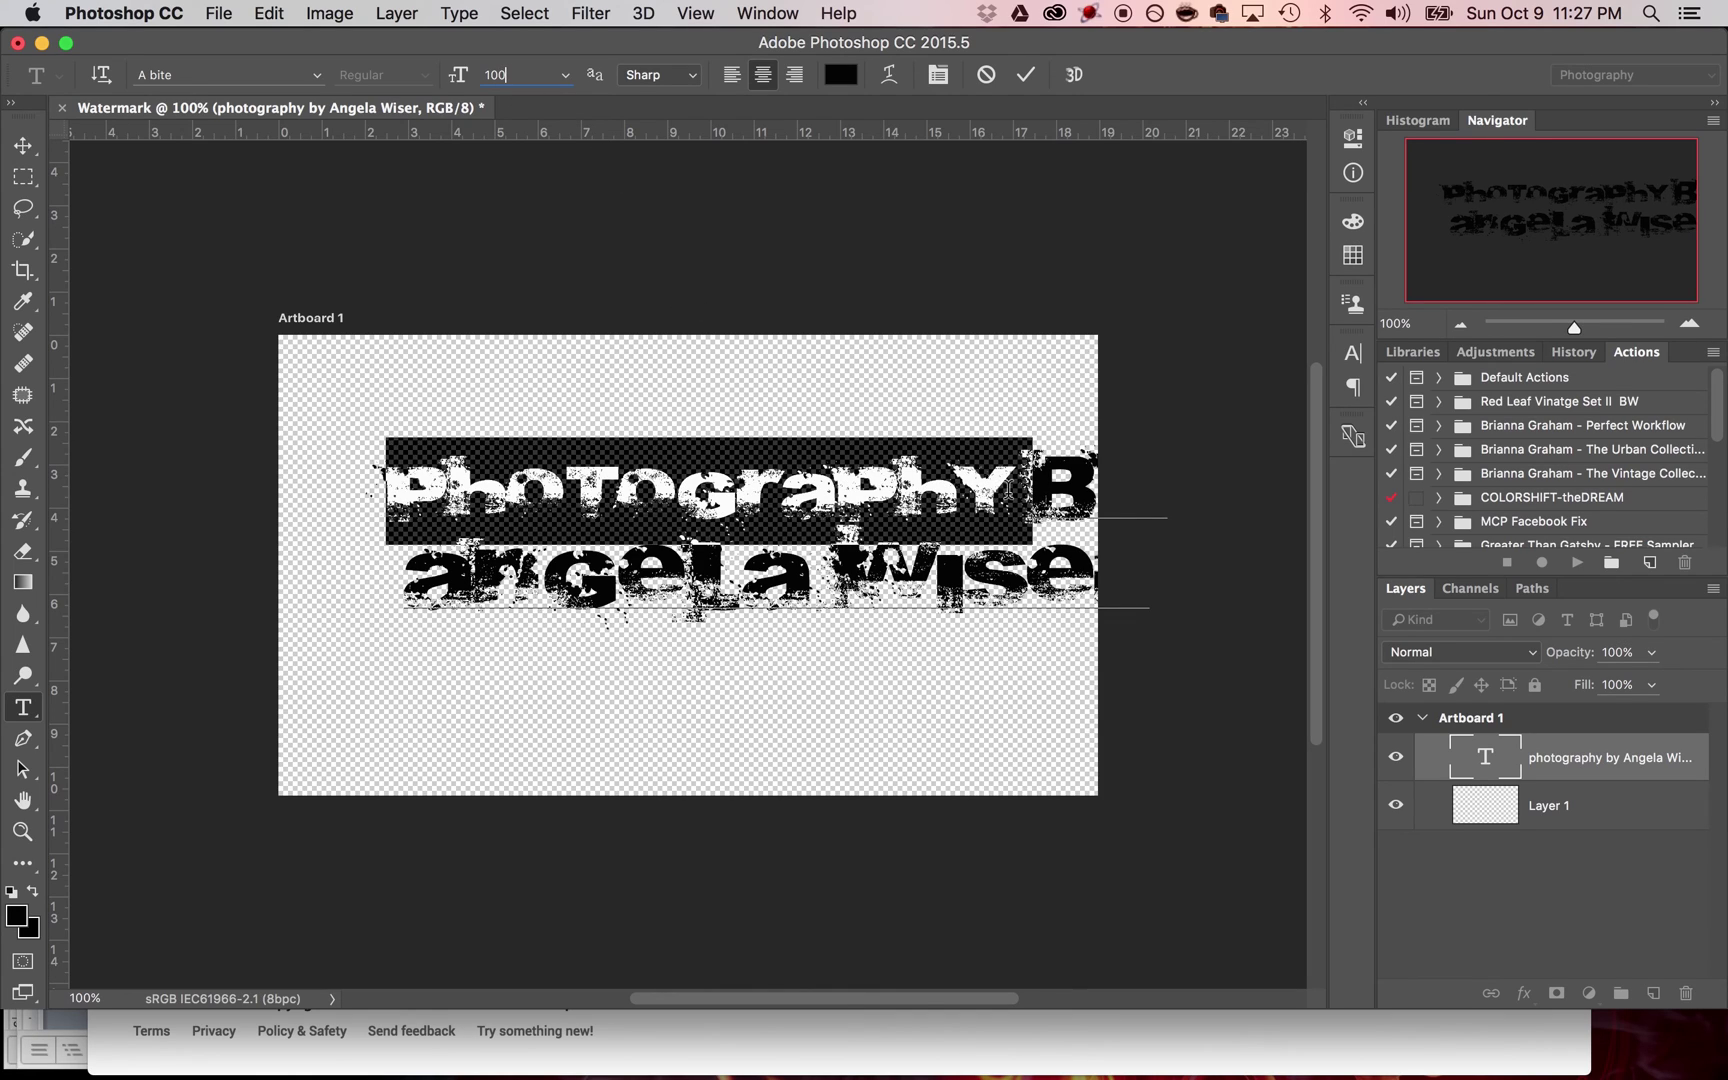
- Reselect the first line and apply 100 pt to it, correcting a mistaken 199 pt entry
click(1010, 490)
triple_click(1010, 490)
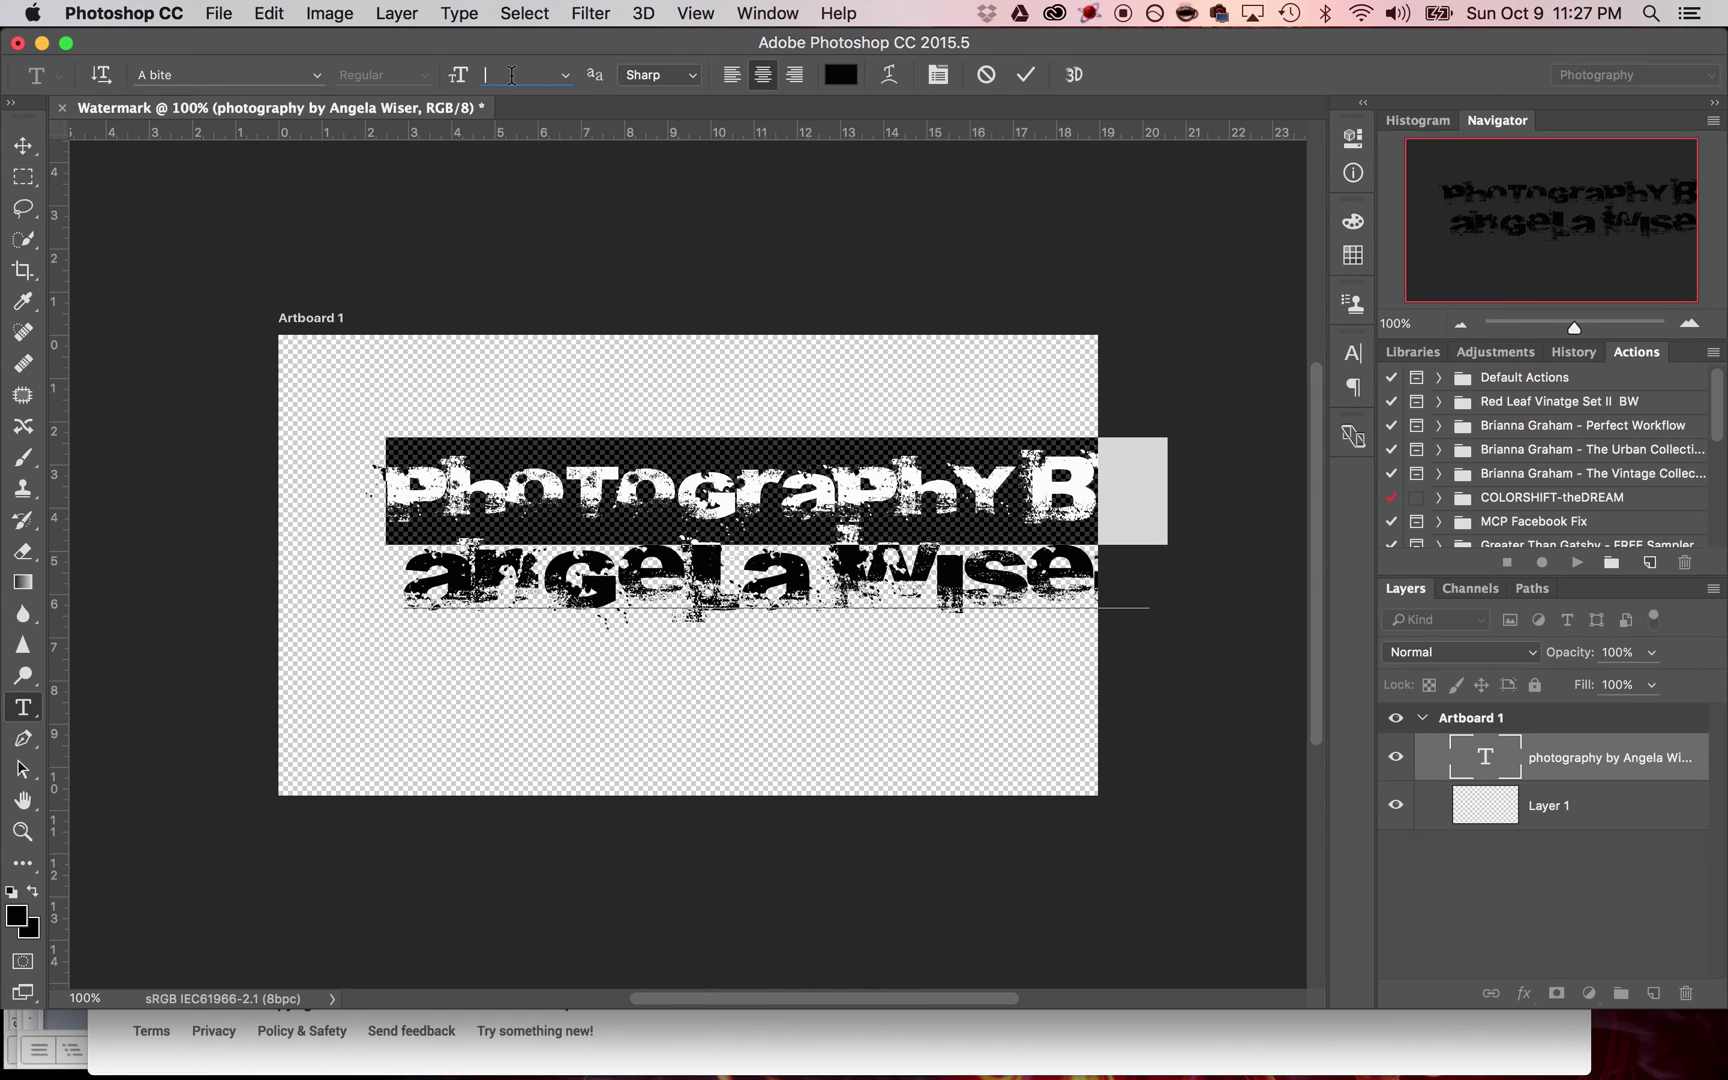
click(511, 75)
text(199)
key(Return)
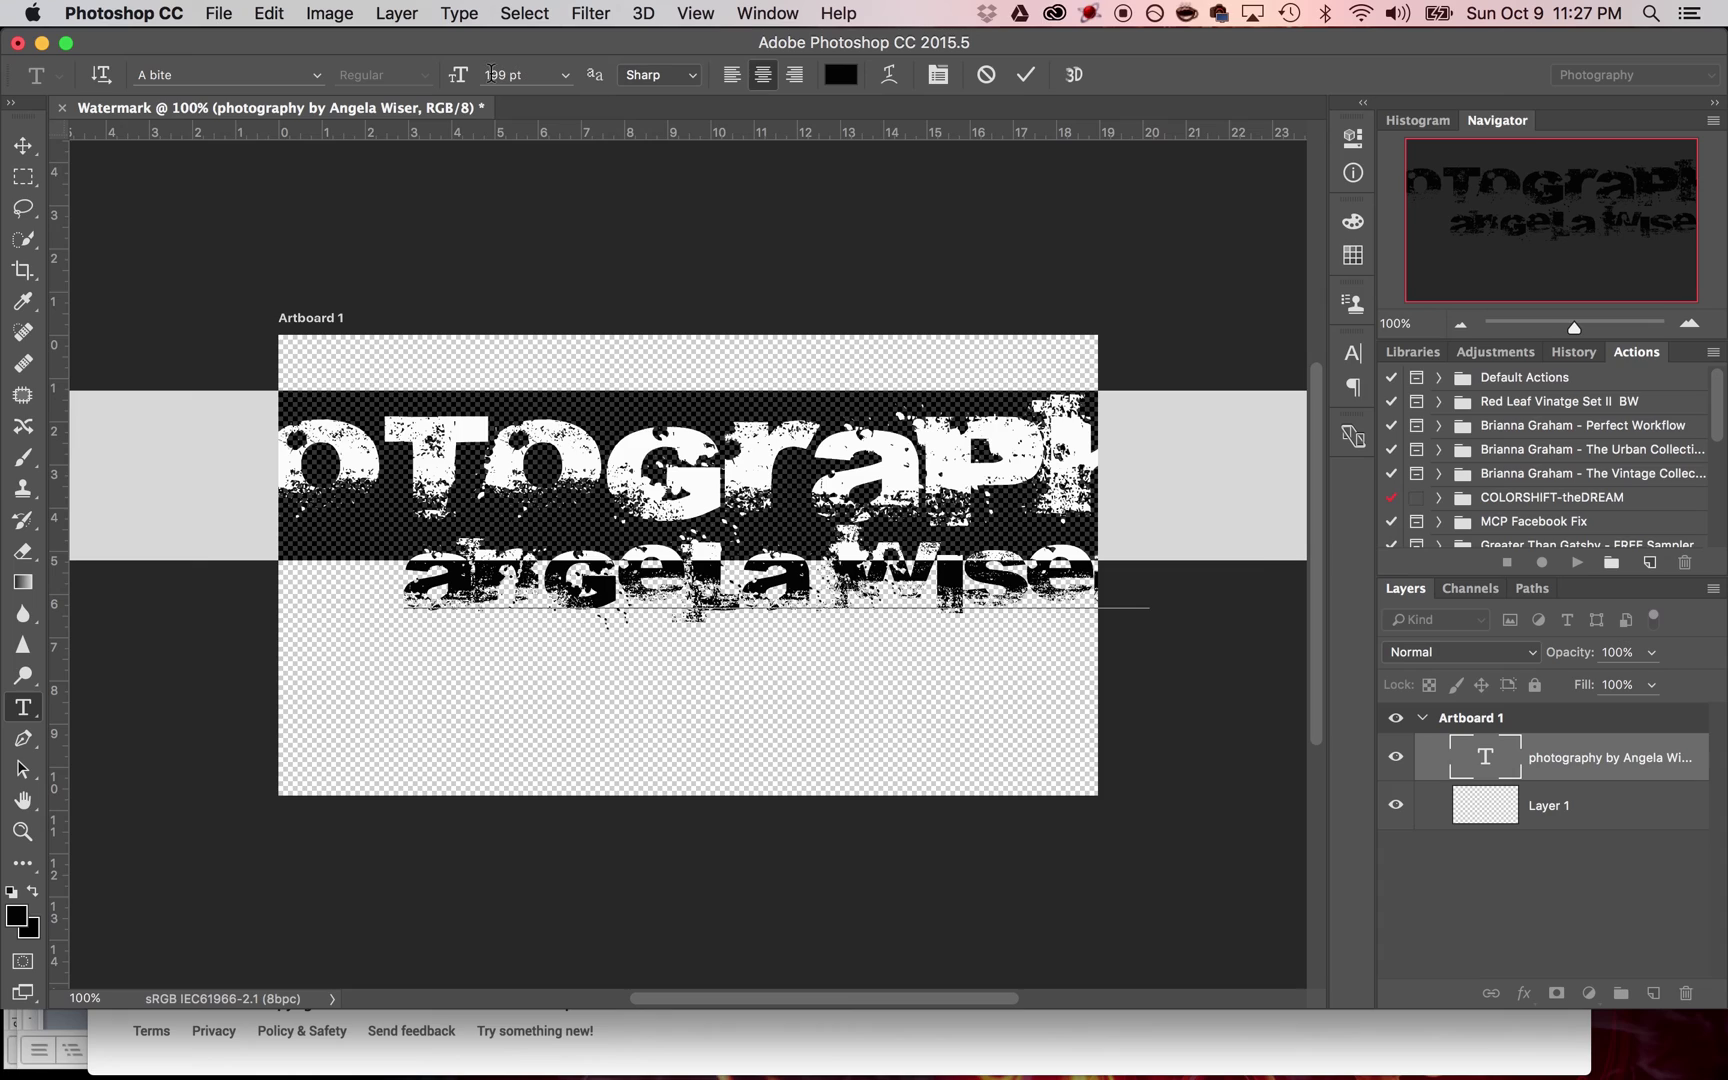
double_click(502, 75)
text(1)
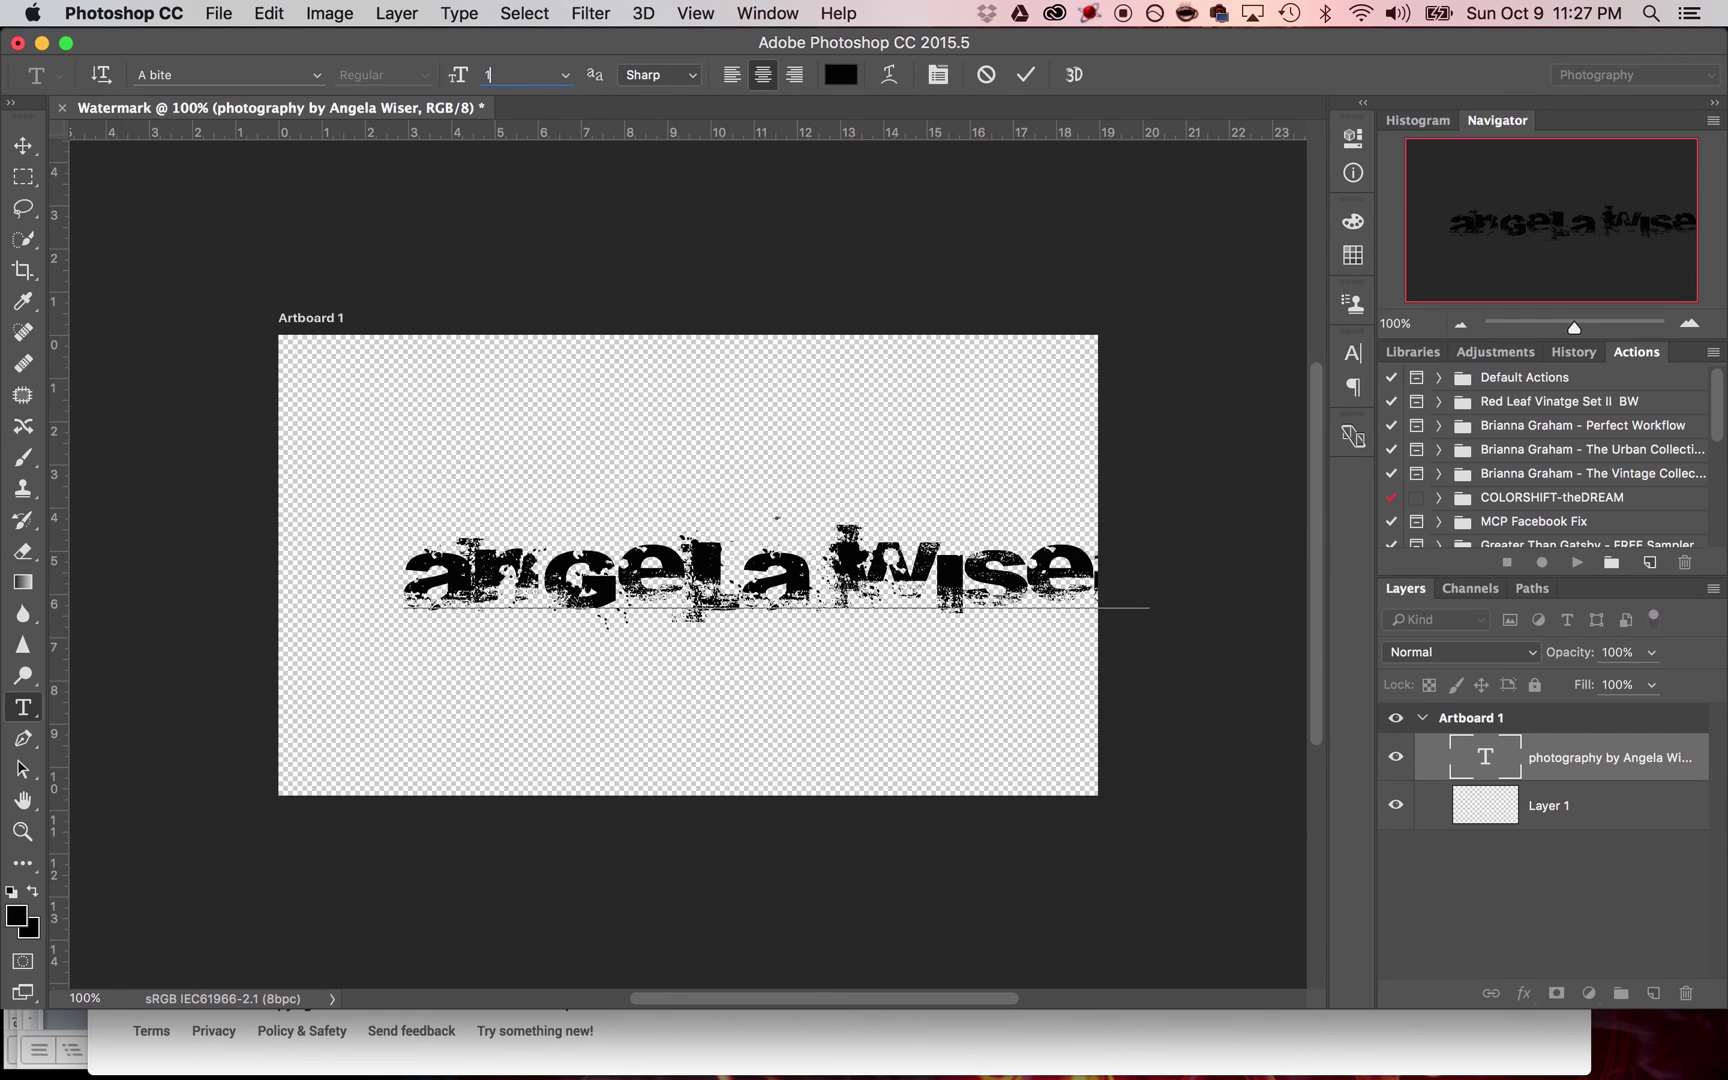
text(00)
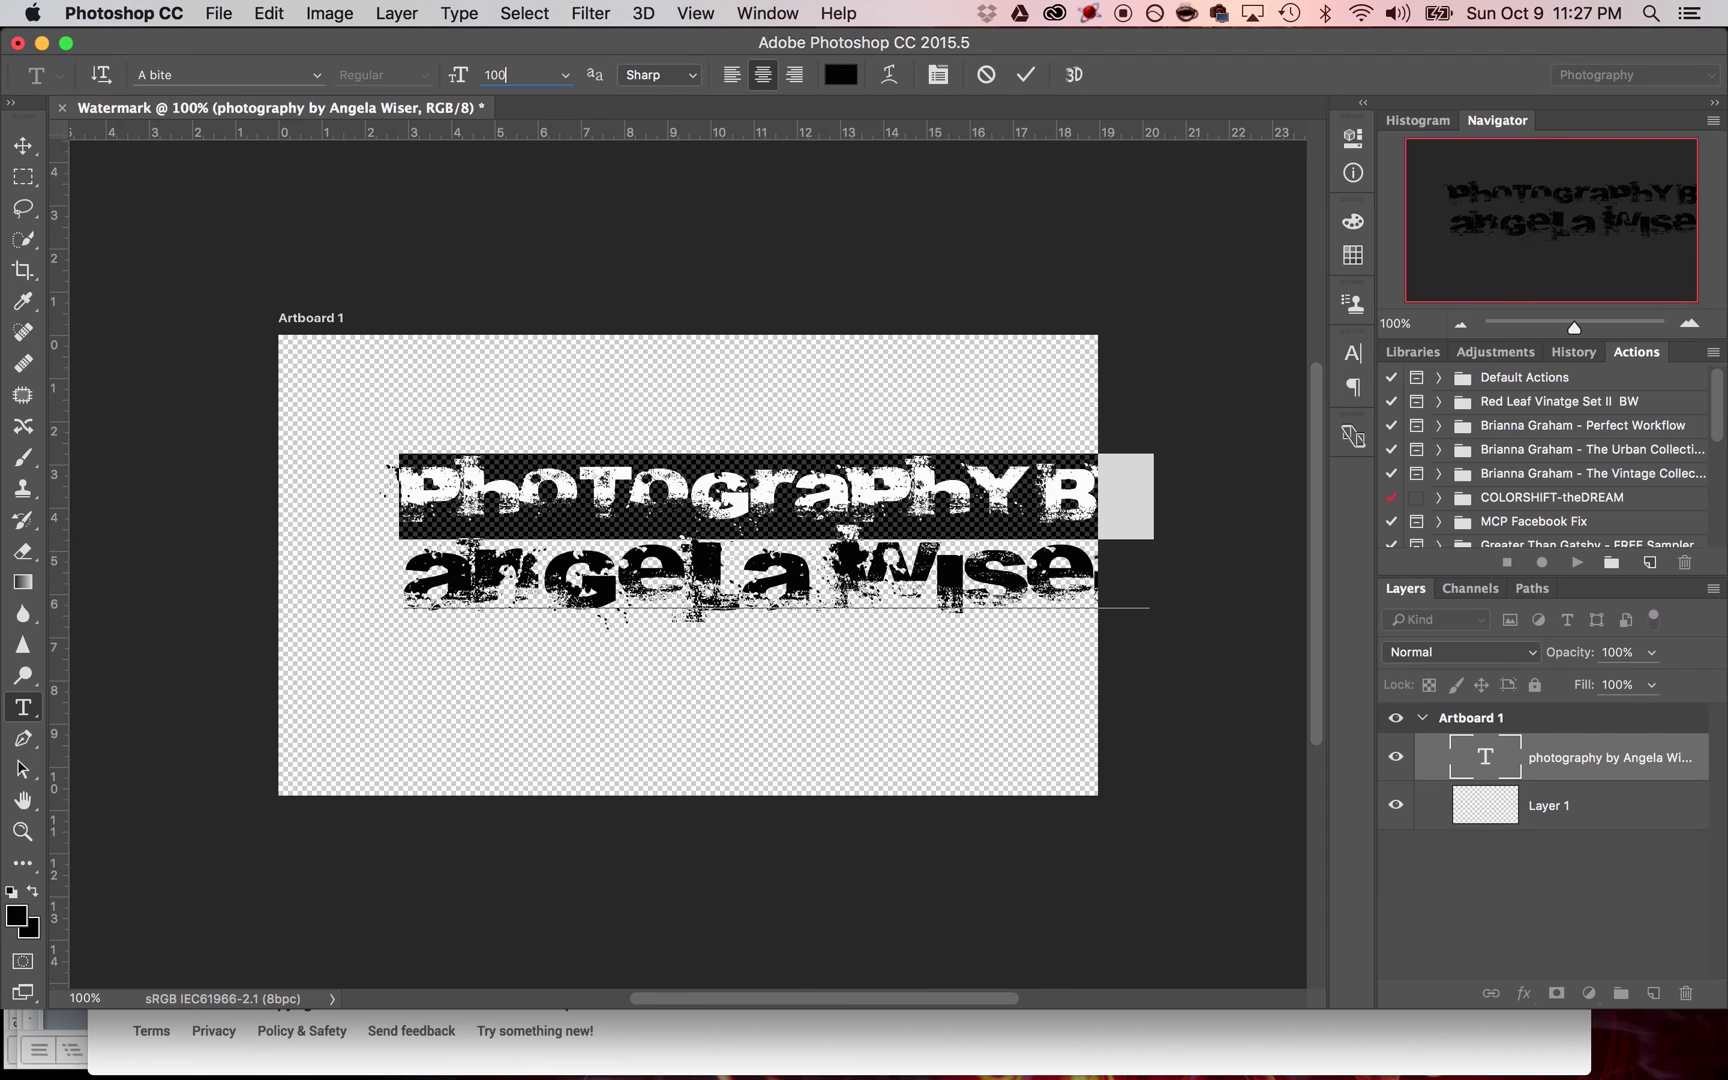
key(Return)
click(544, 582)
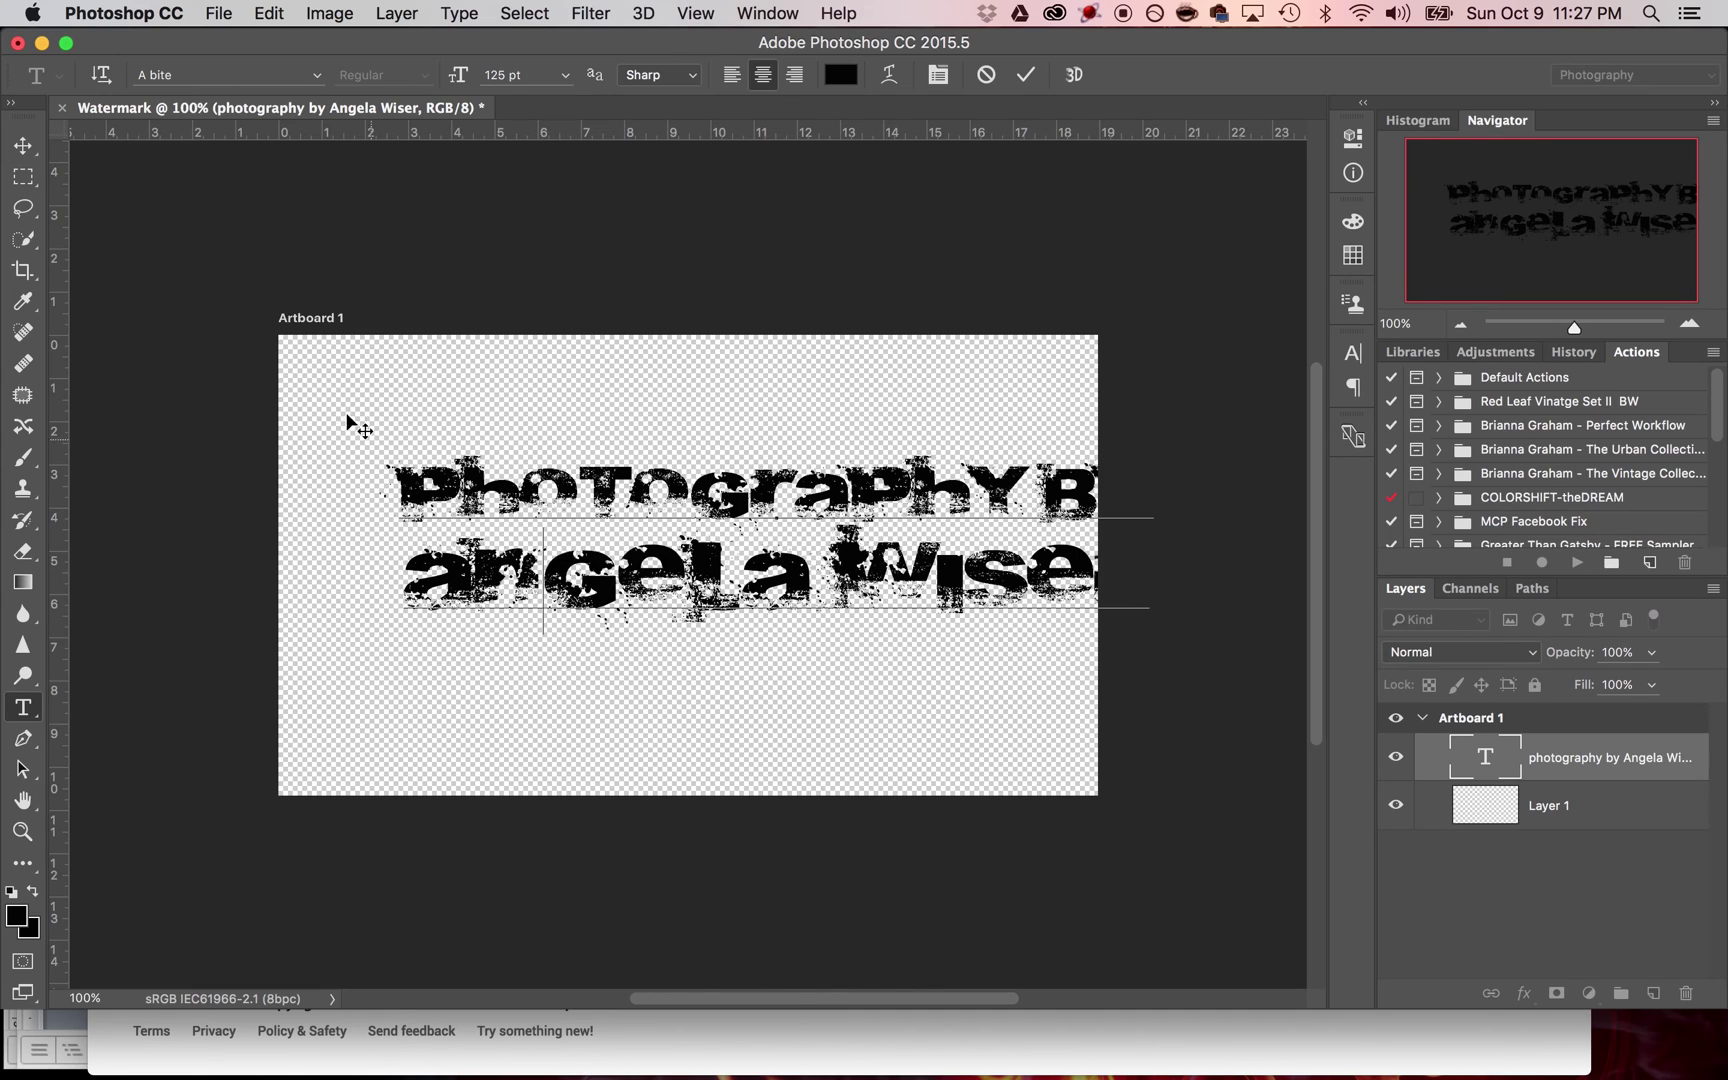
- Drag the two-line credit left so it sits centred across the artboard
click(28, 147)
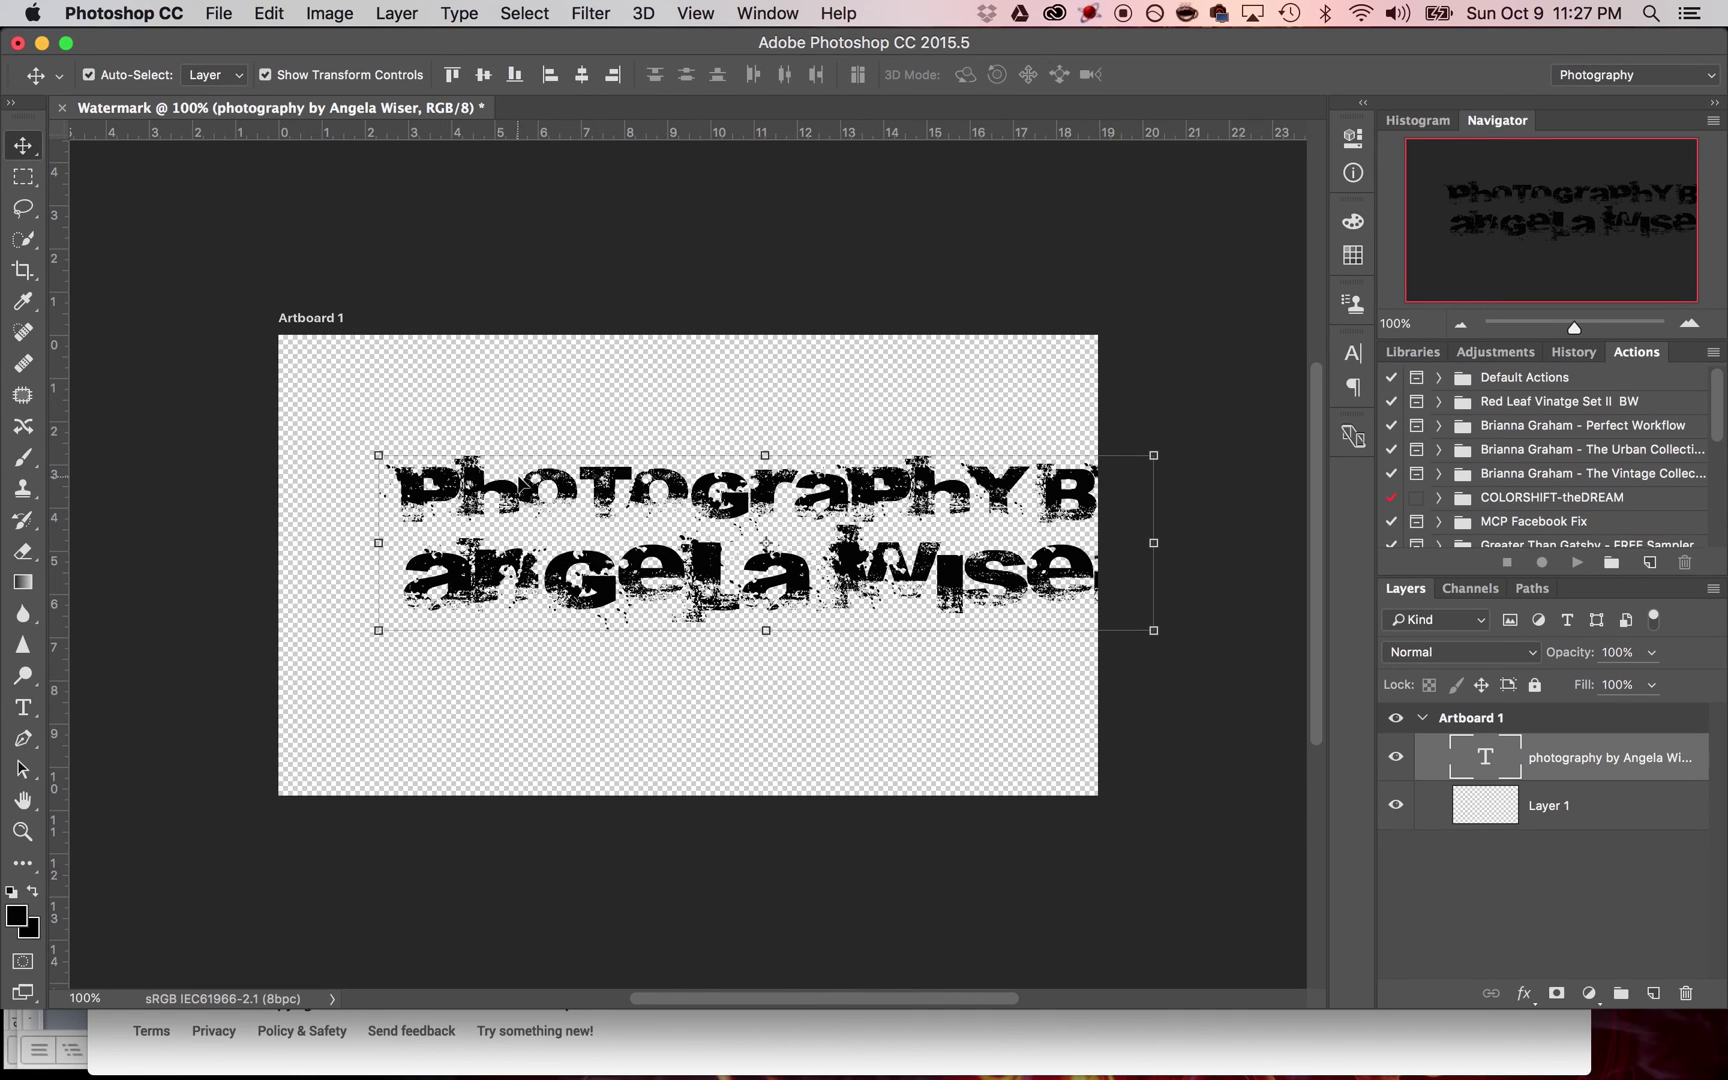
drag(606, 492, 521, 491)
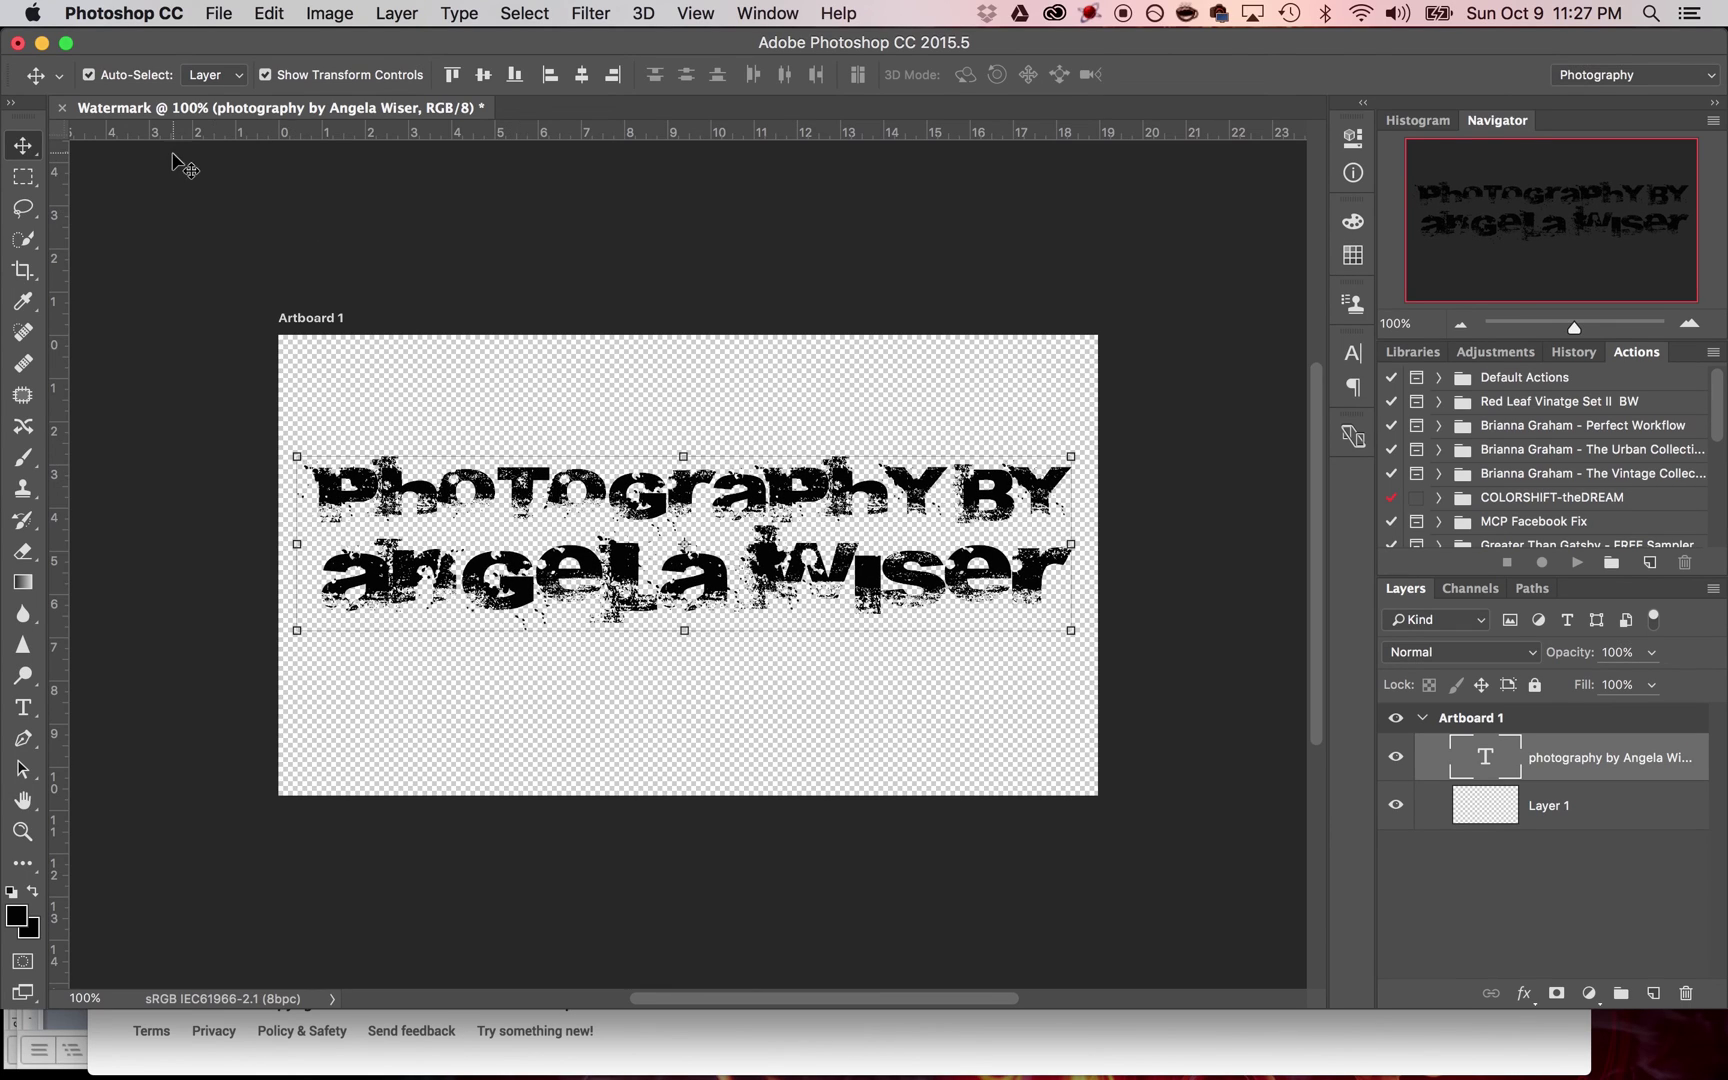
click(24, 272)
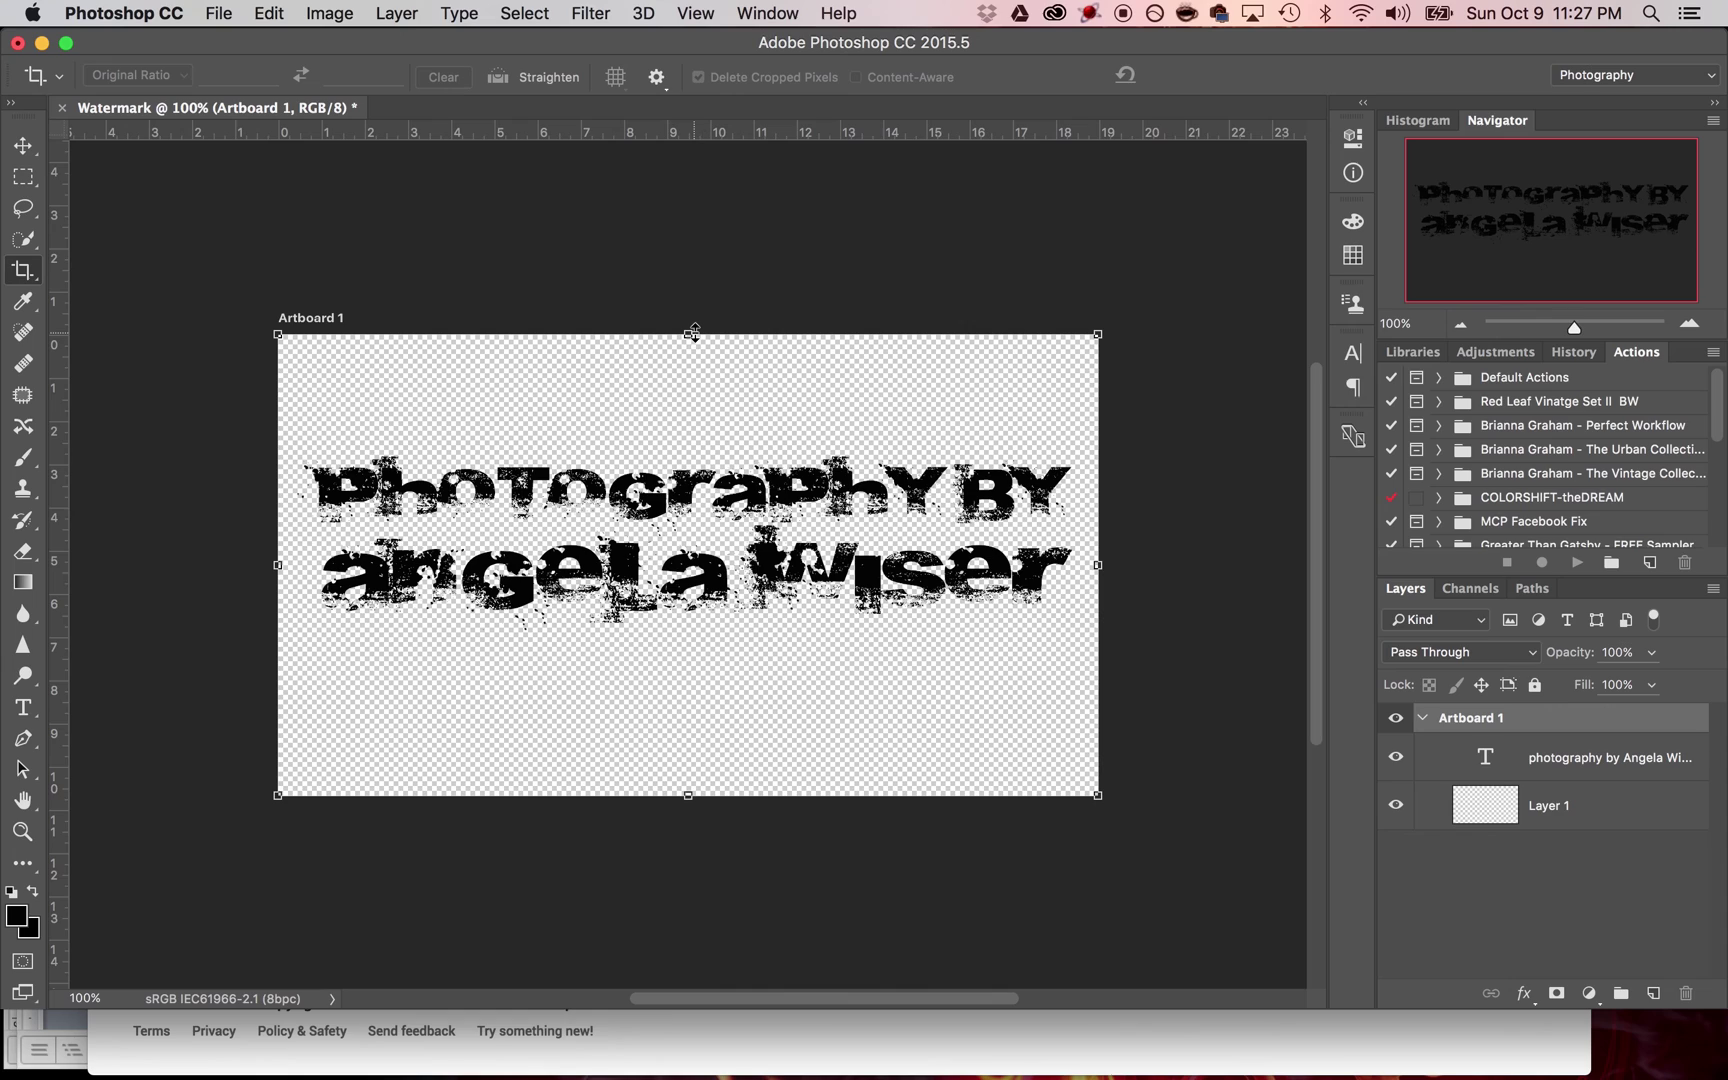
- Crop the artboard's top and bottom edges in to a tight strip around the credit
drag(689, 333, 689, 421)
key(Return)
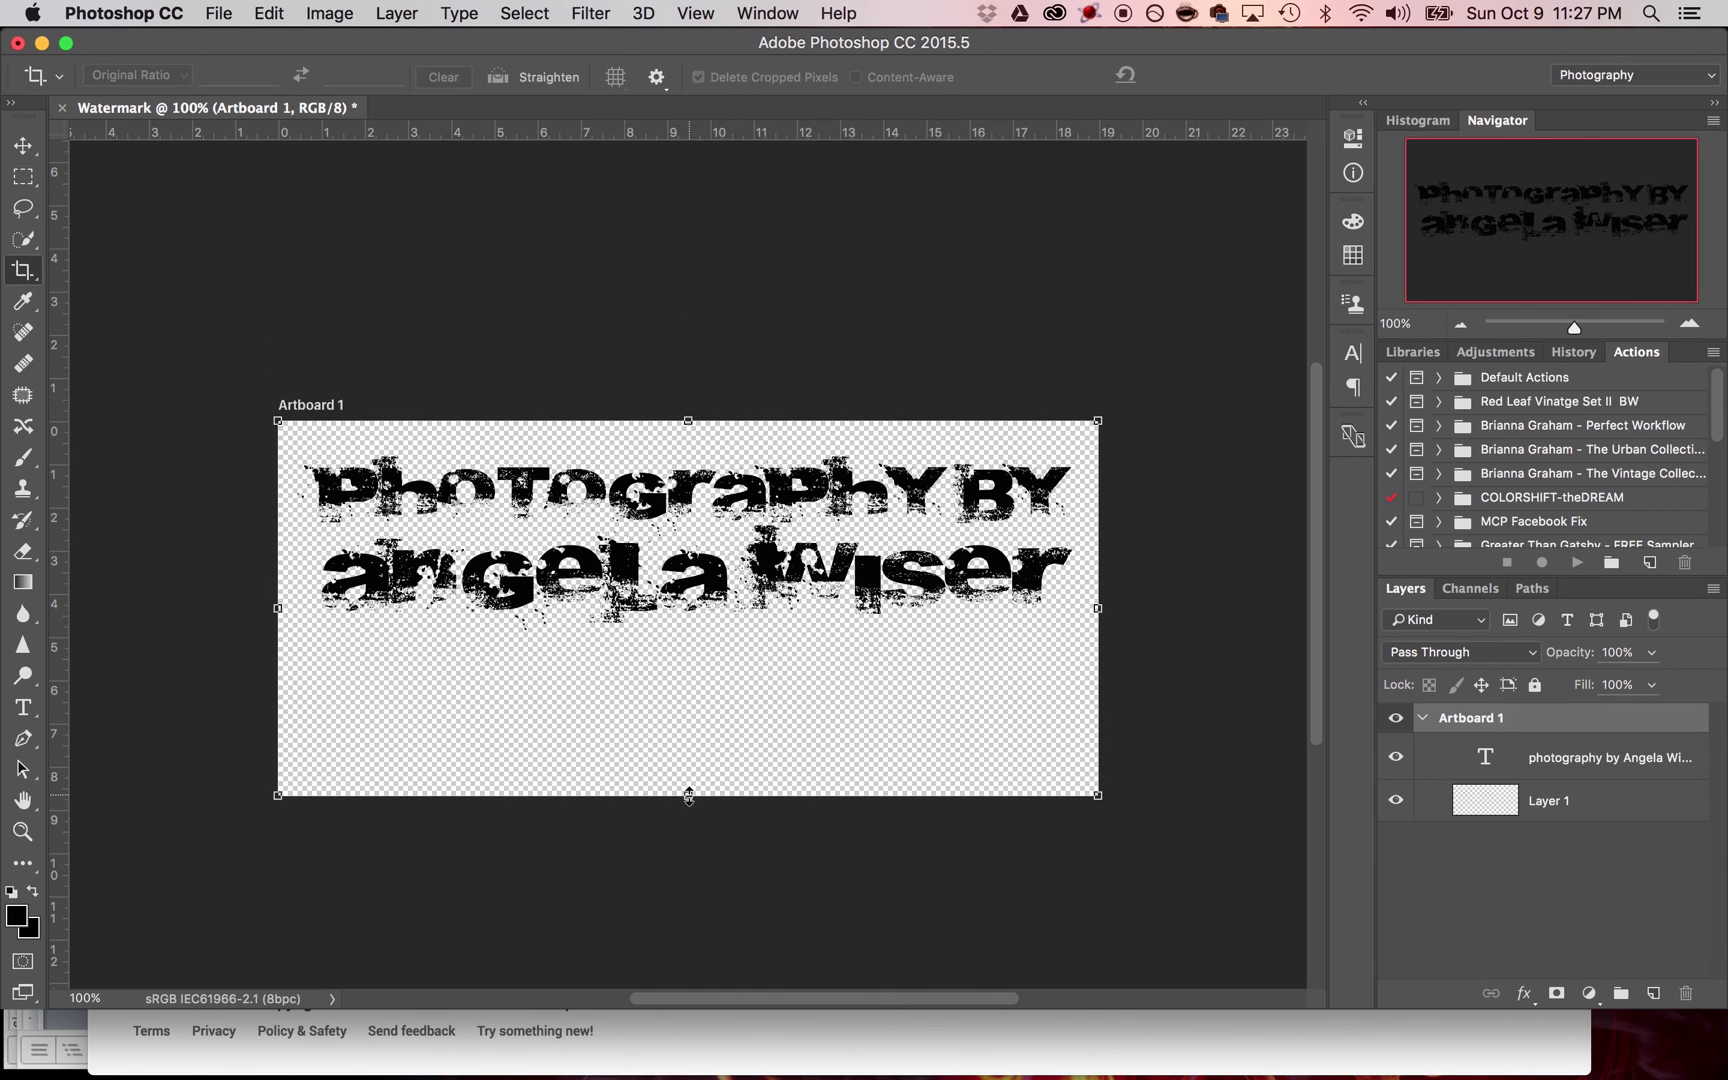
drag(688, 795, 691, 663)
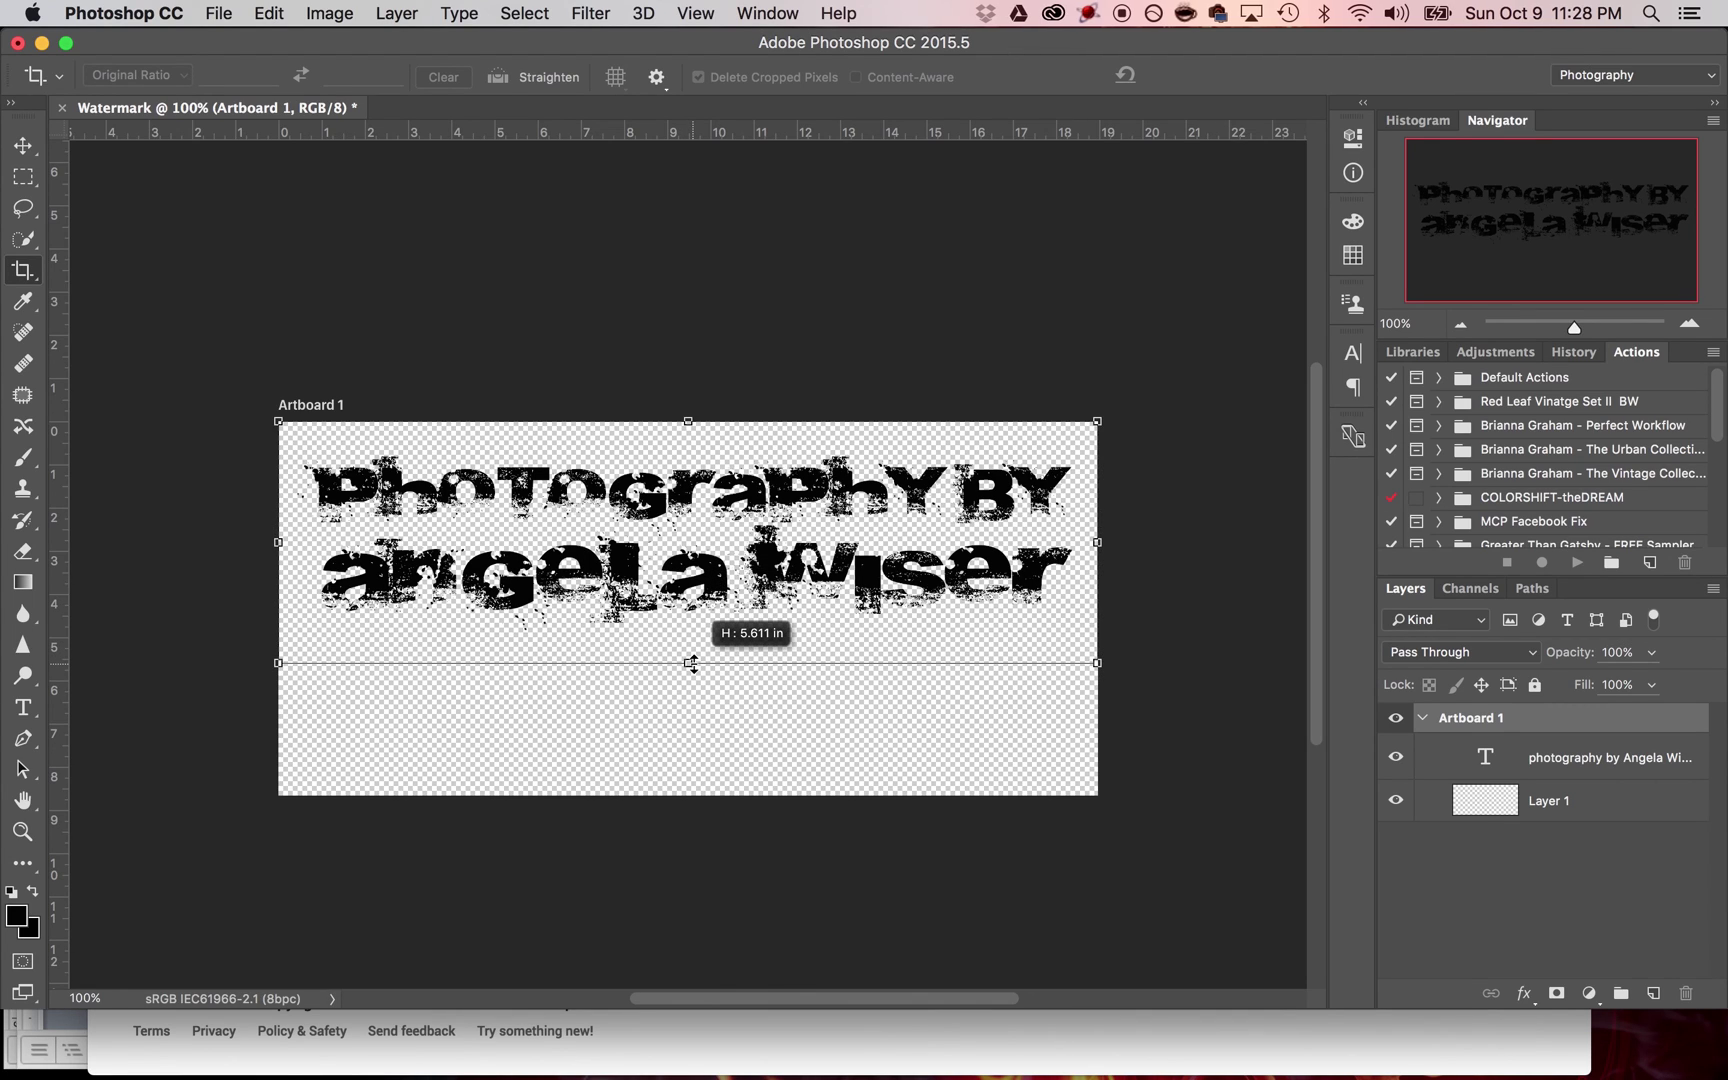
drag(691, 663, 691, 663)
key(Return)
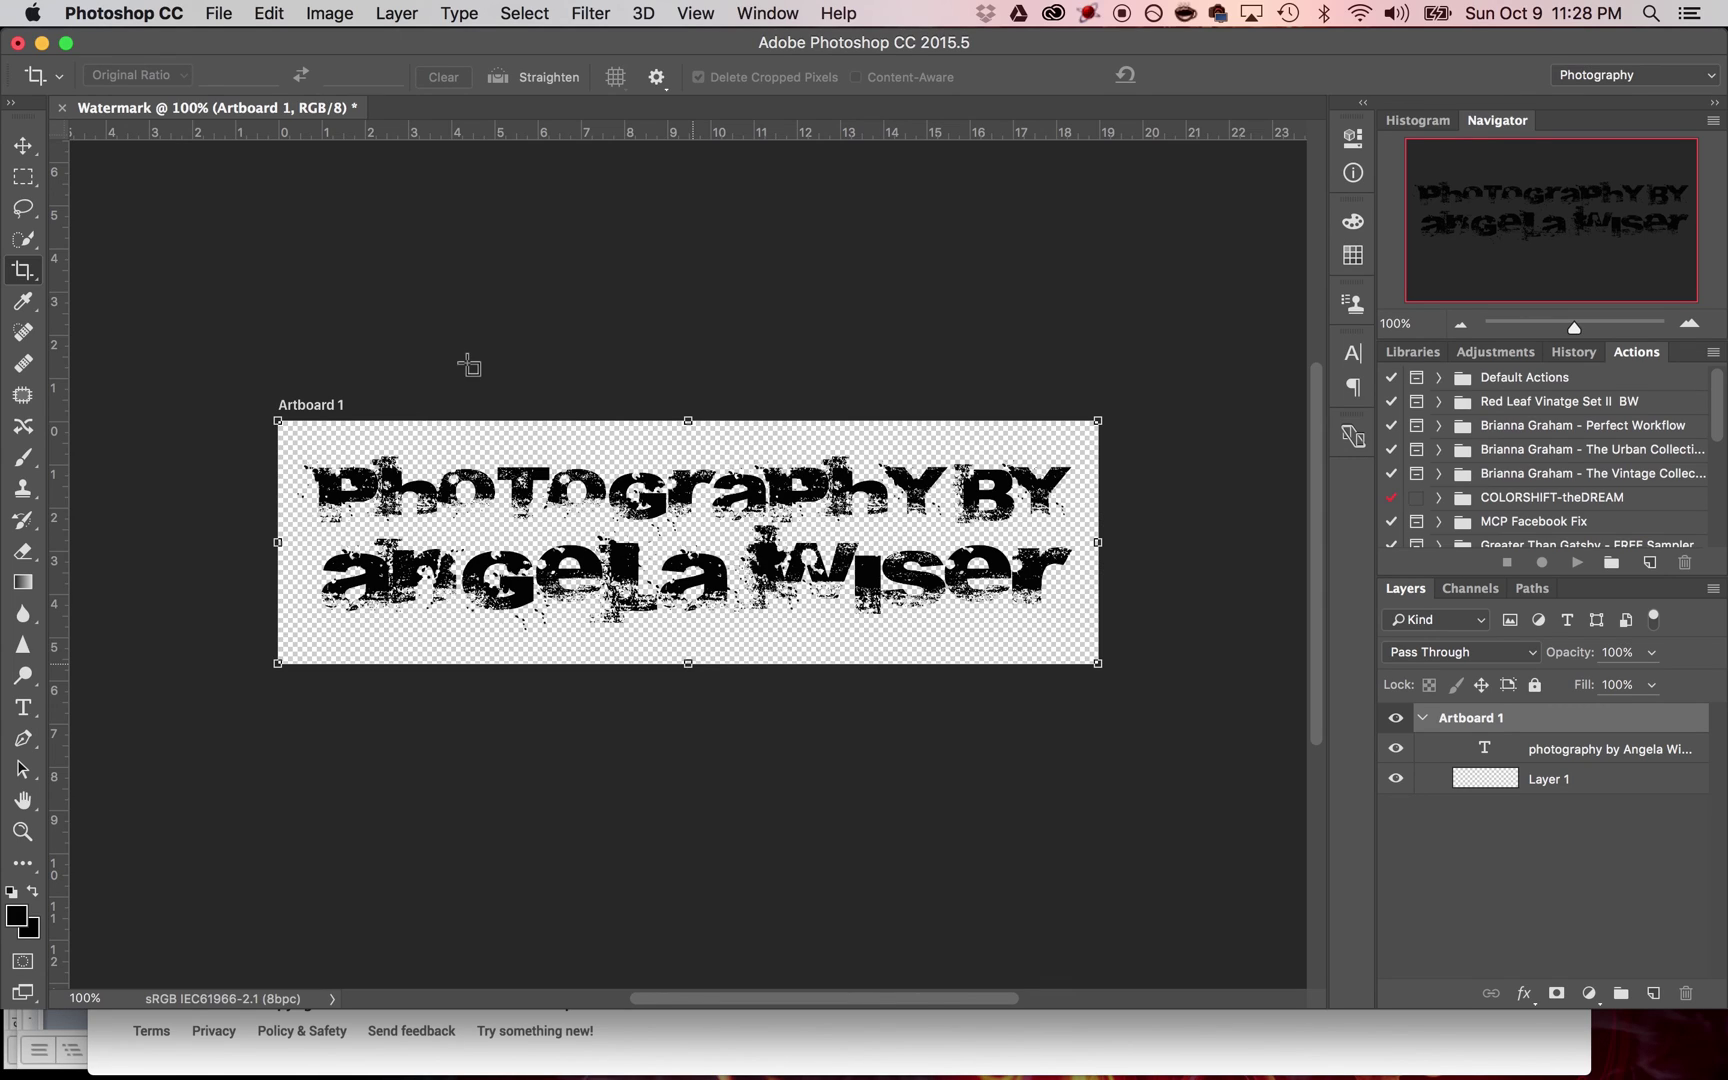
click(439, 343)
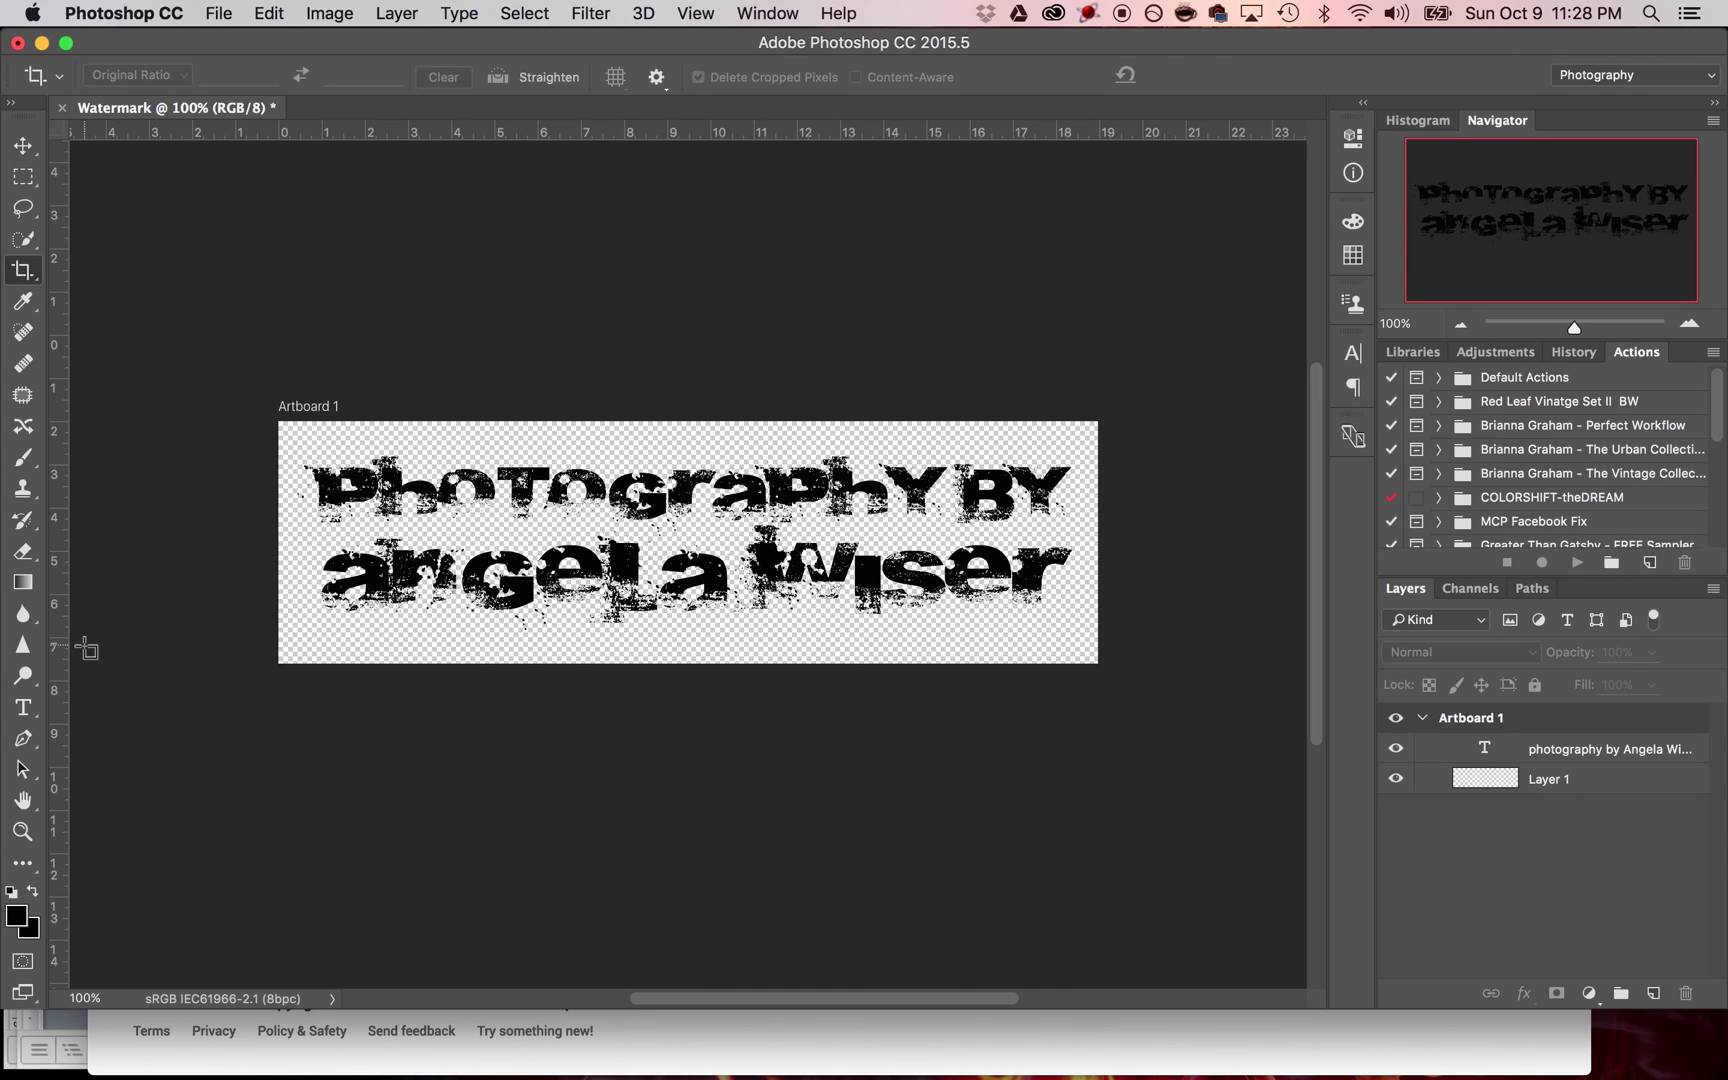
- Select all the credit text and change its colour to white
click(23, 707)
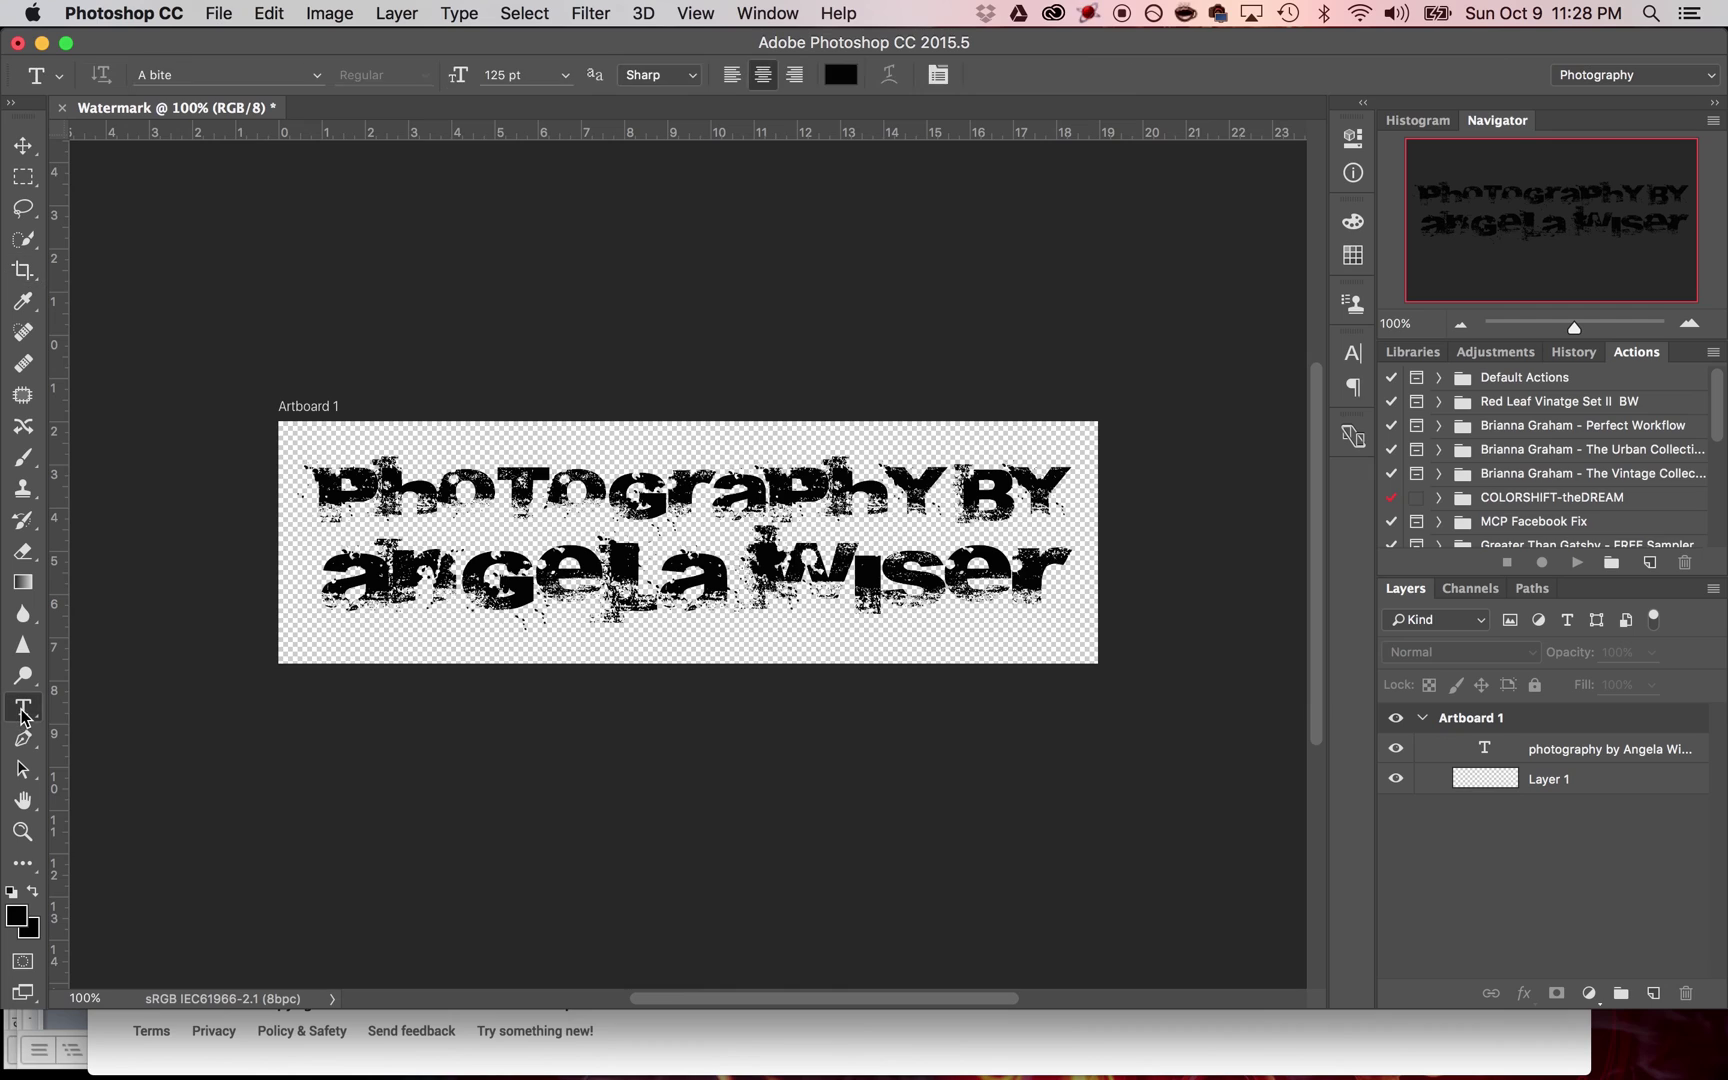
click(502, 500)
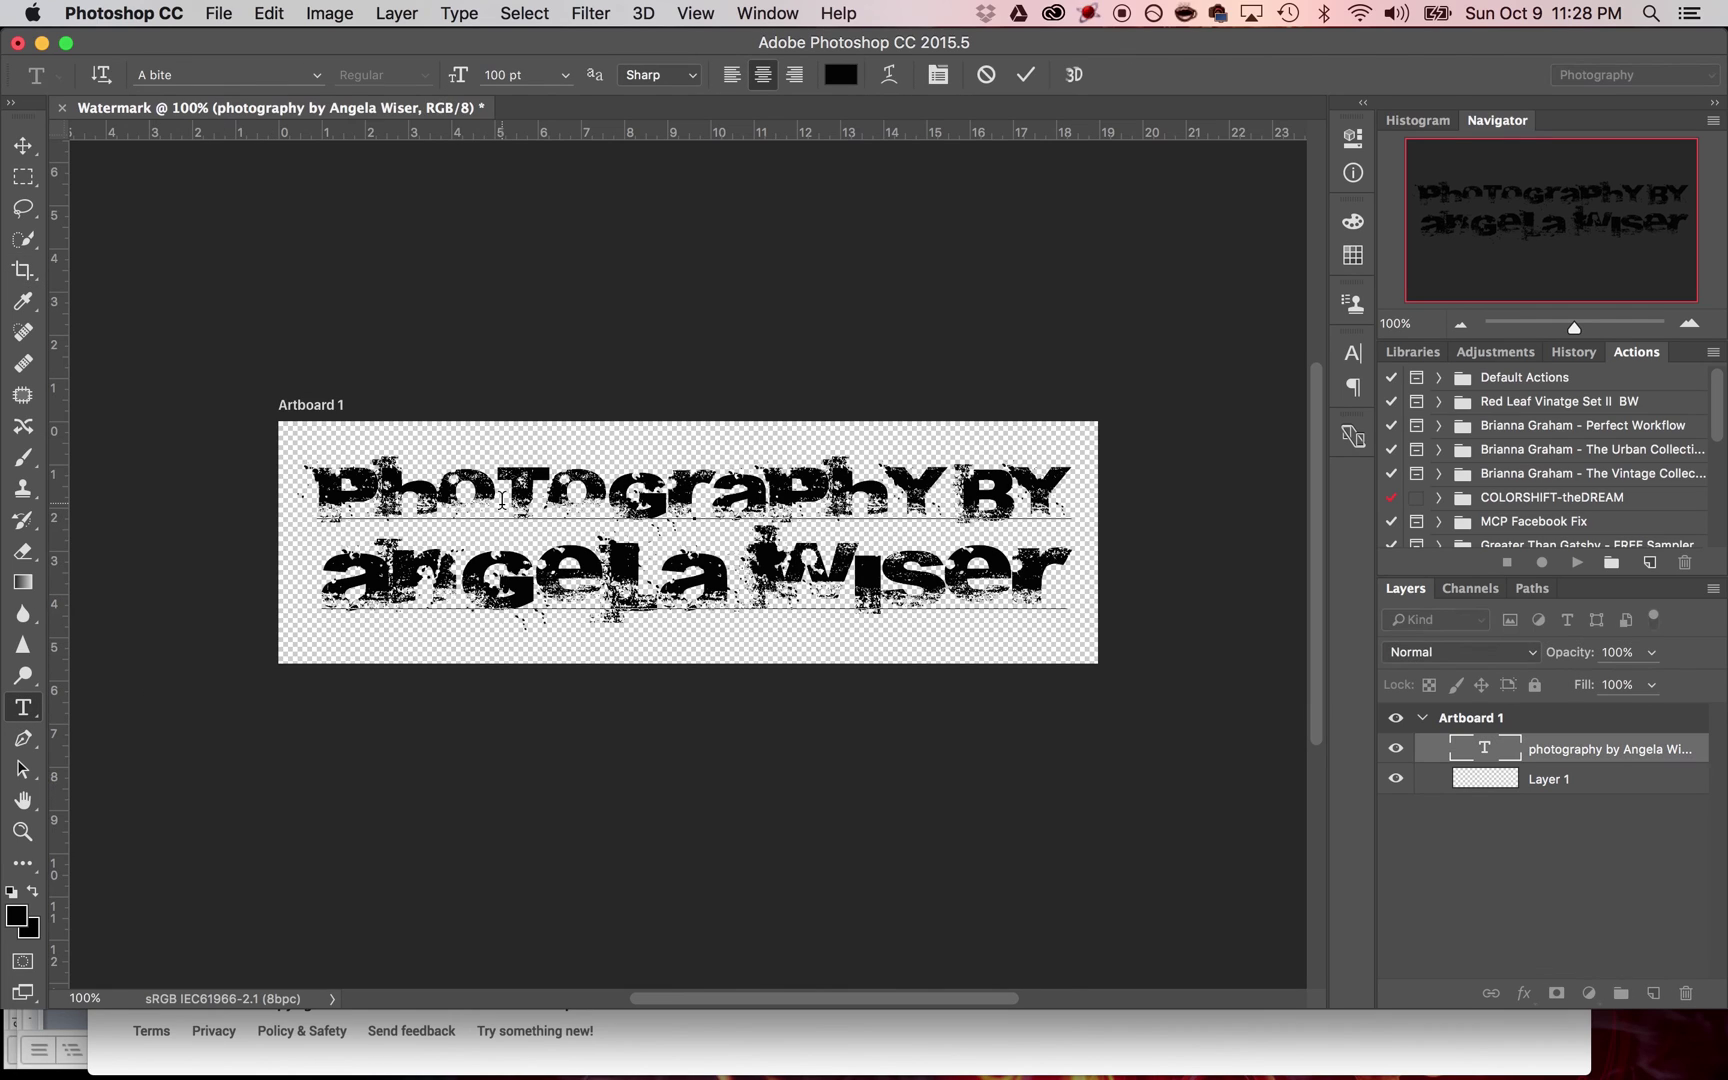
key(super+a)
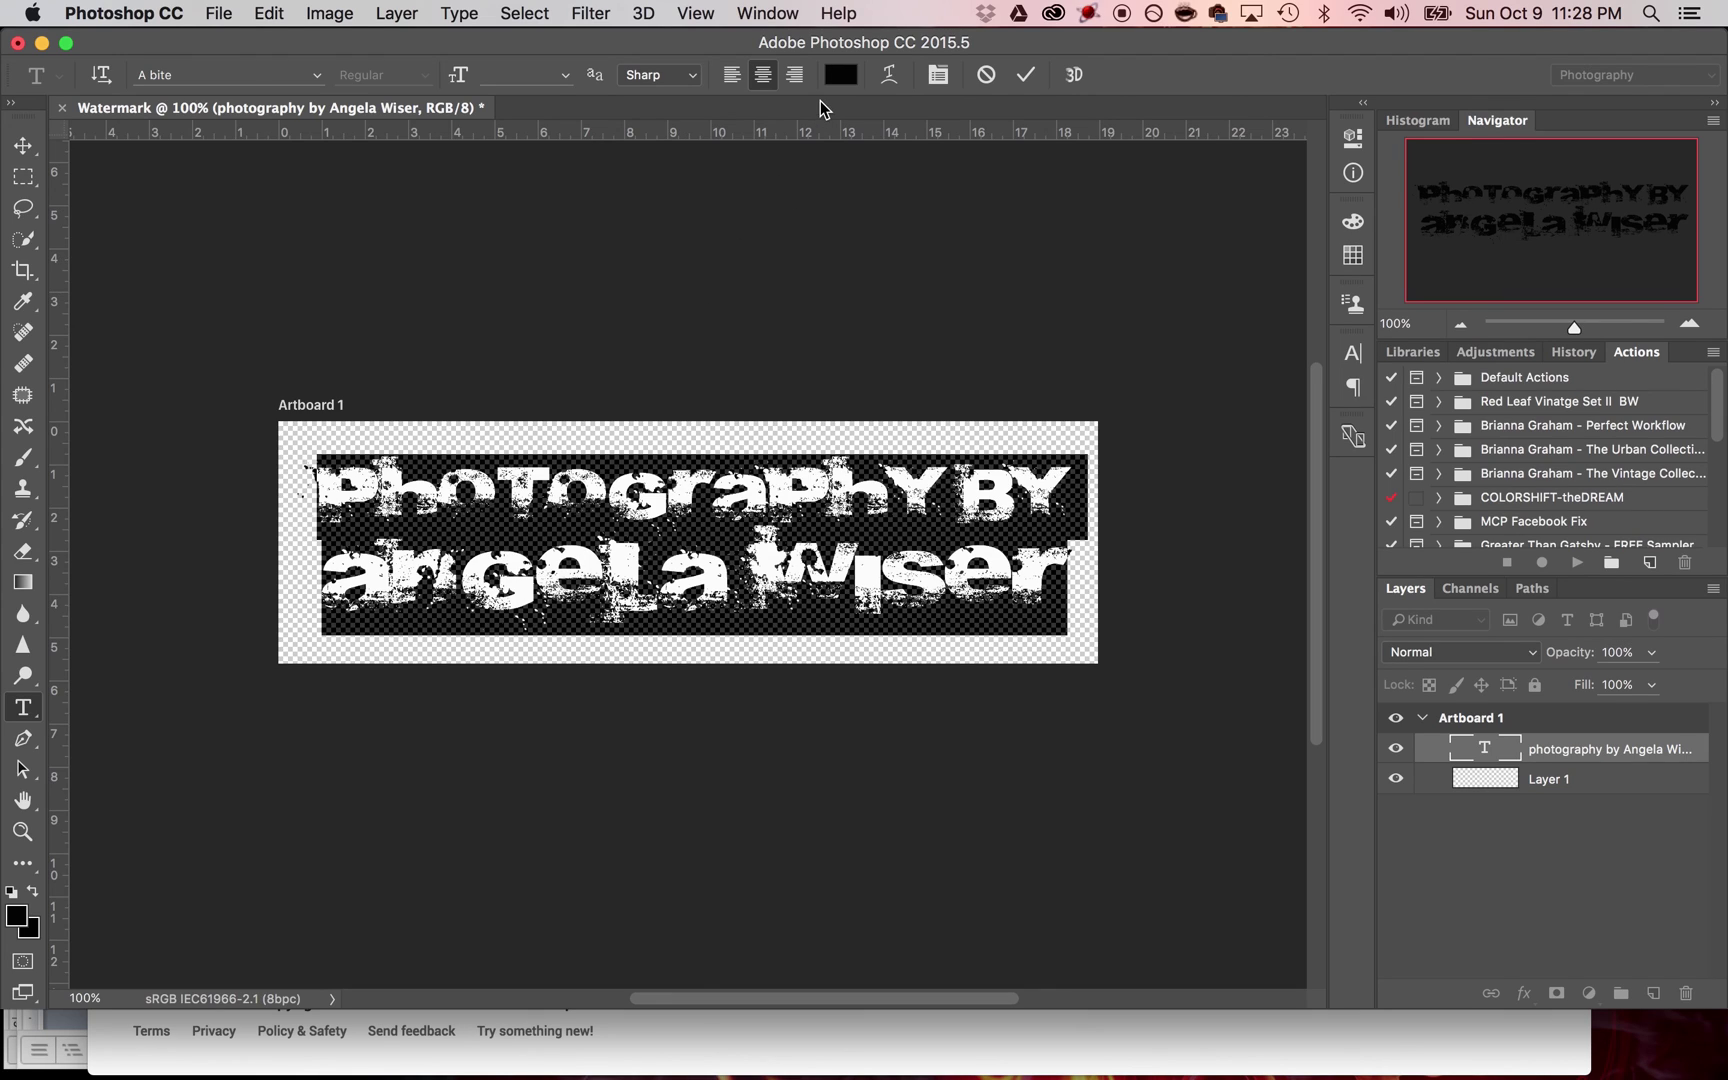
click(840, 75)
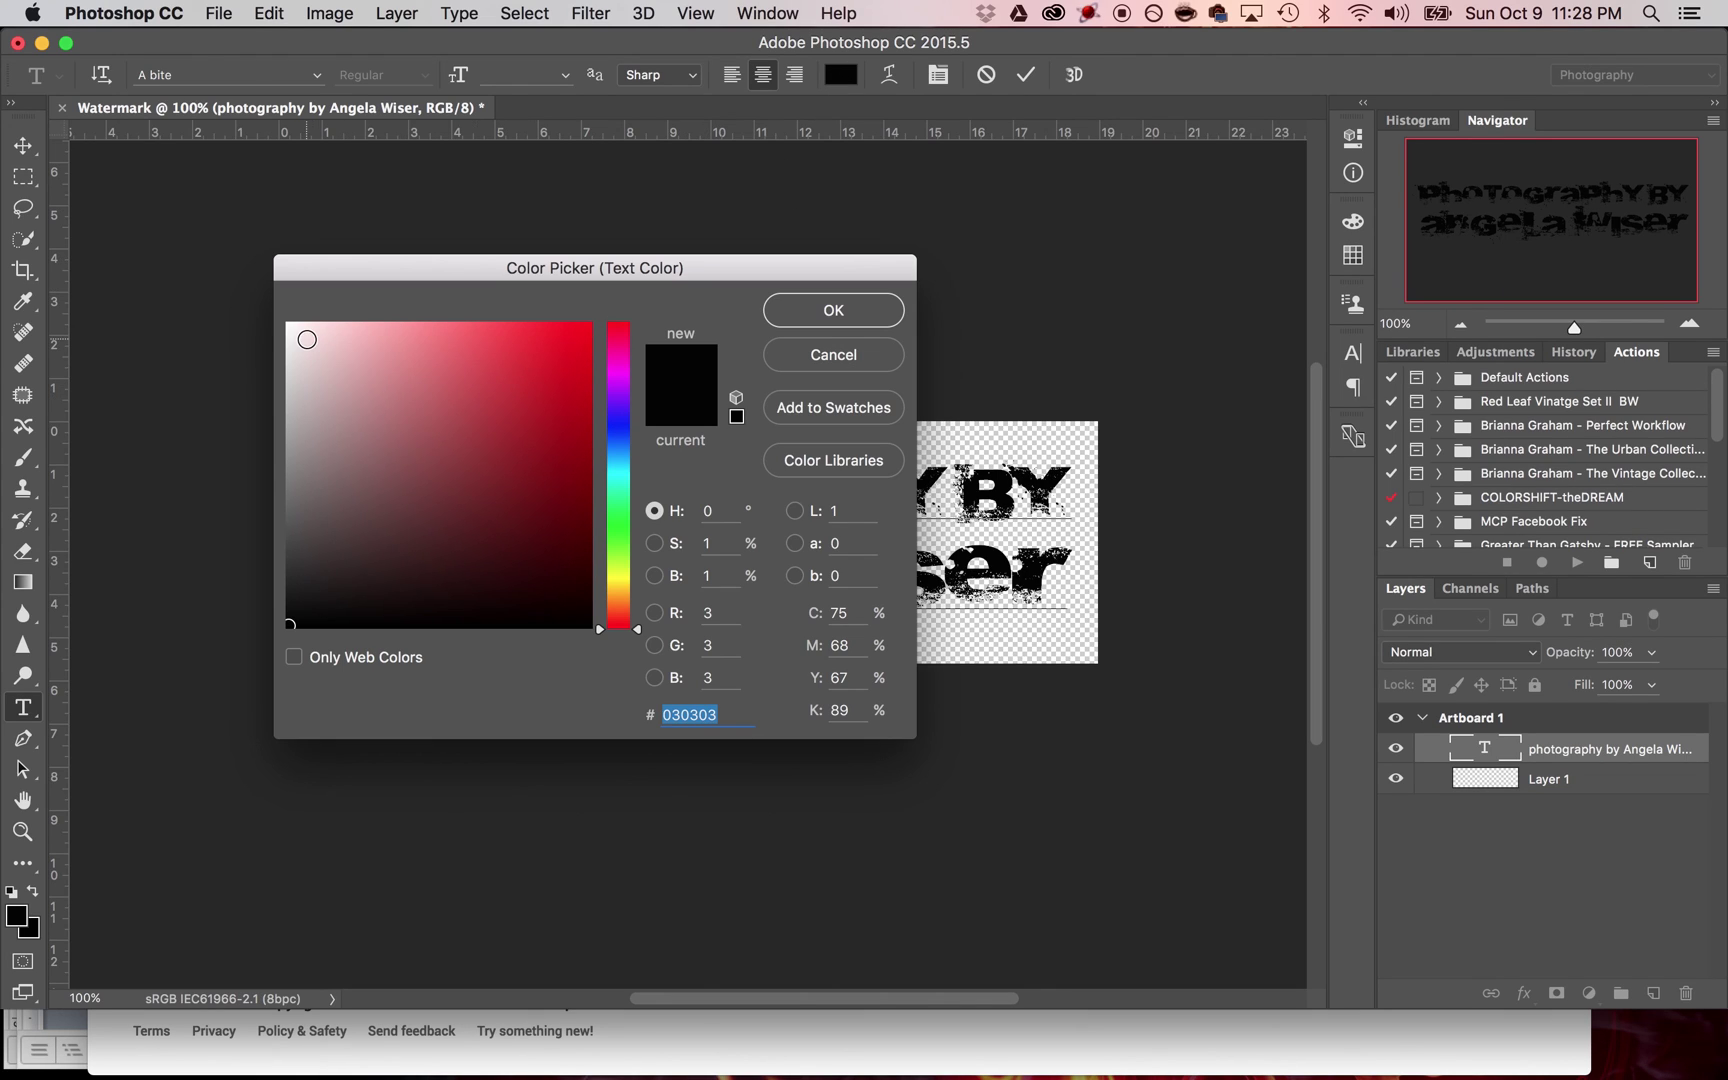
click(290, 322)
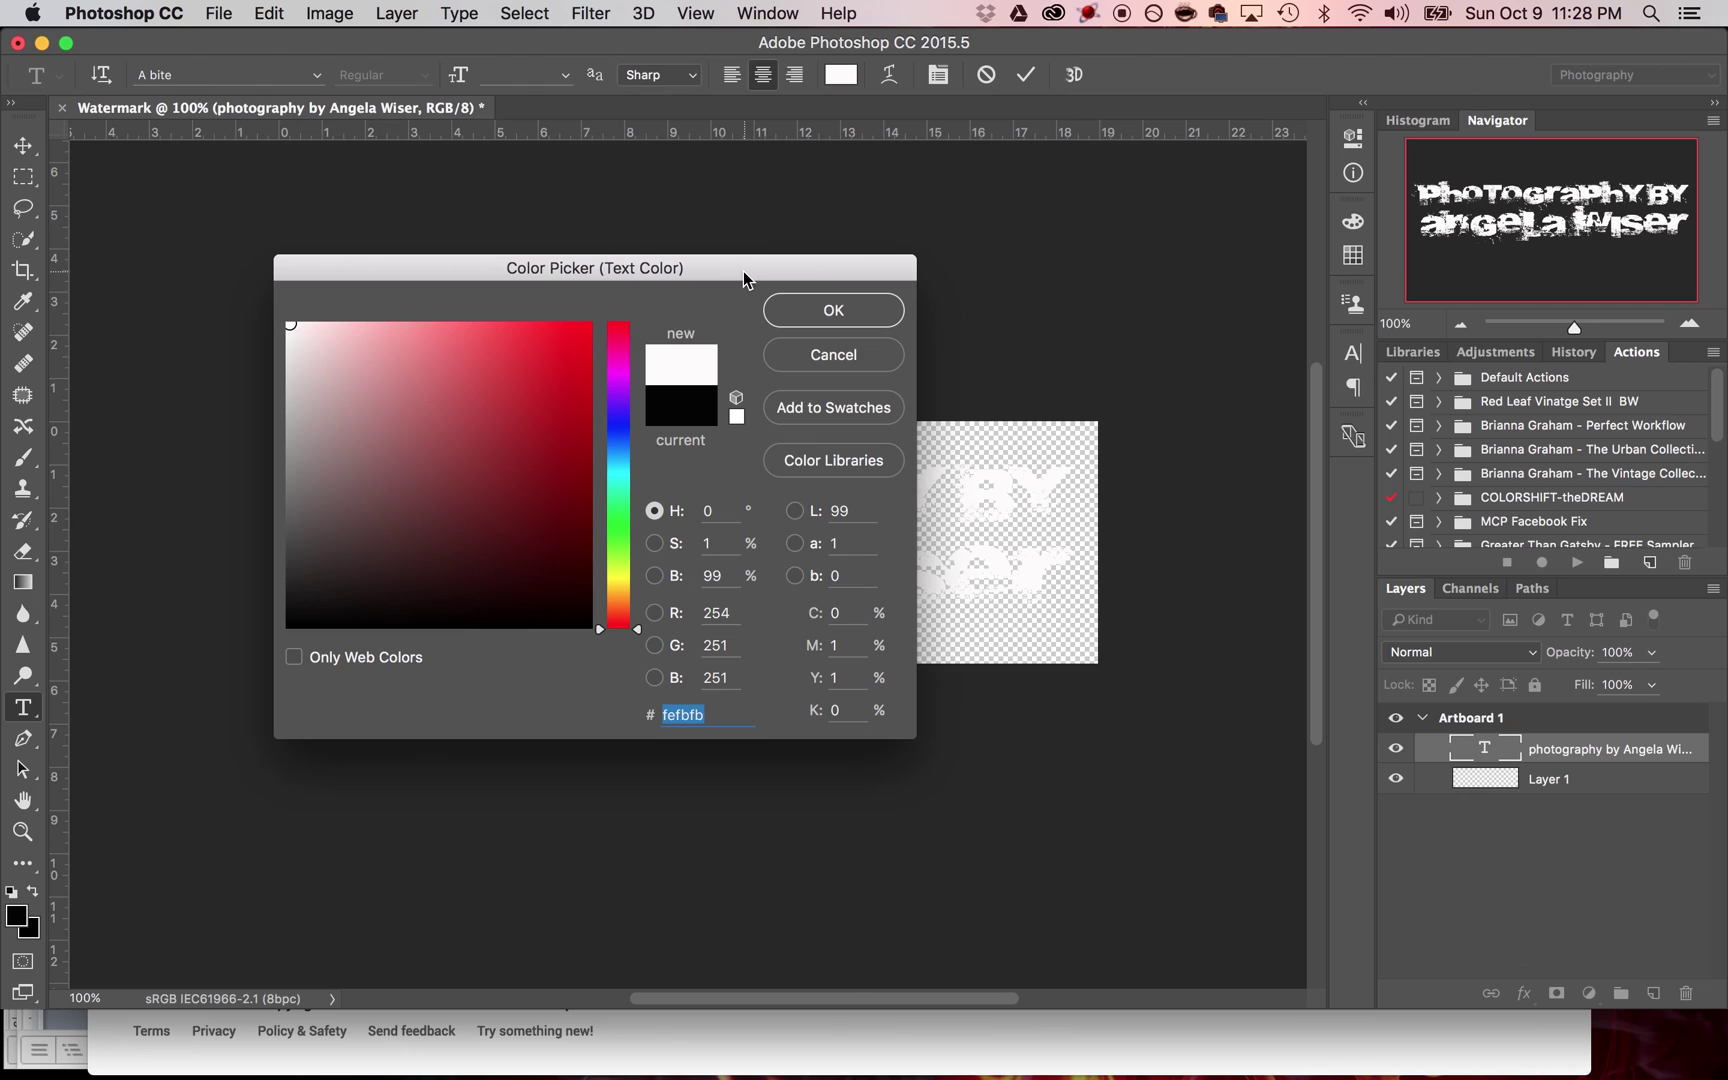
click(812, 309)
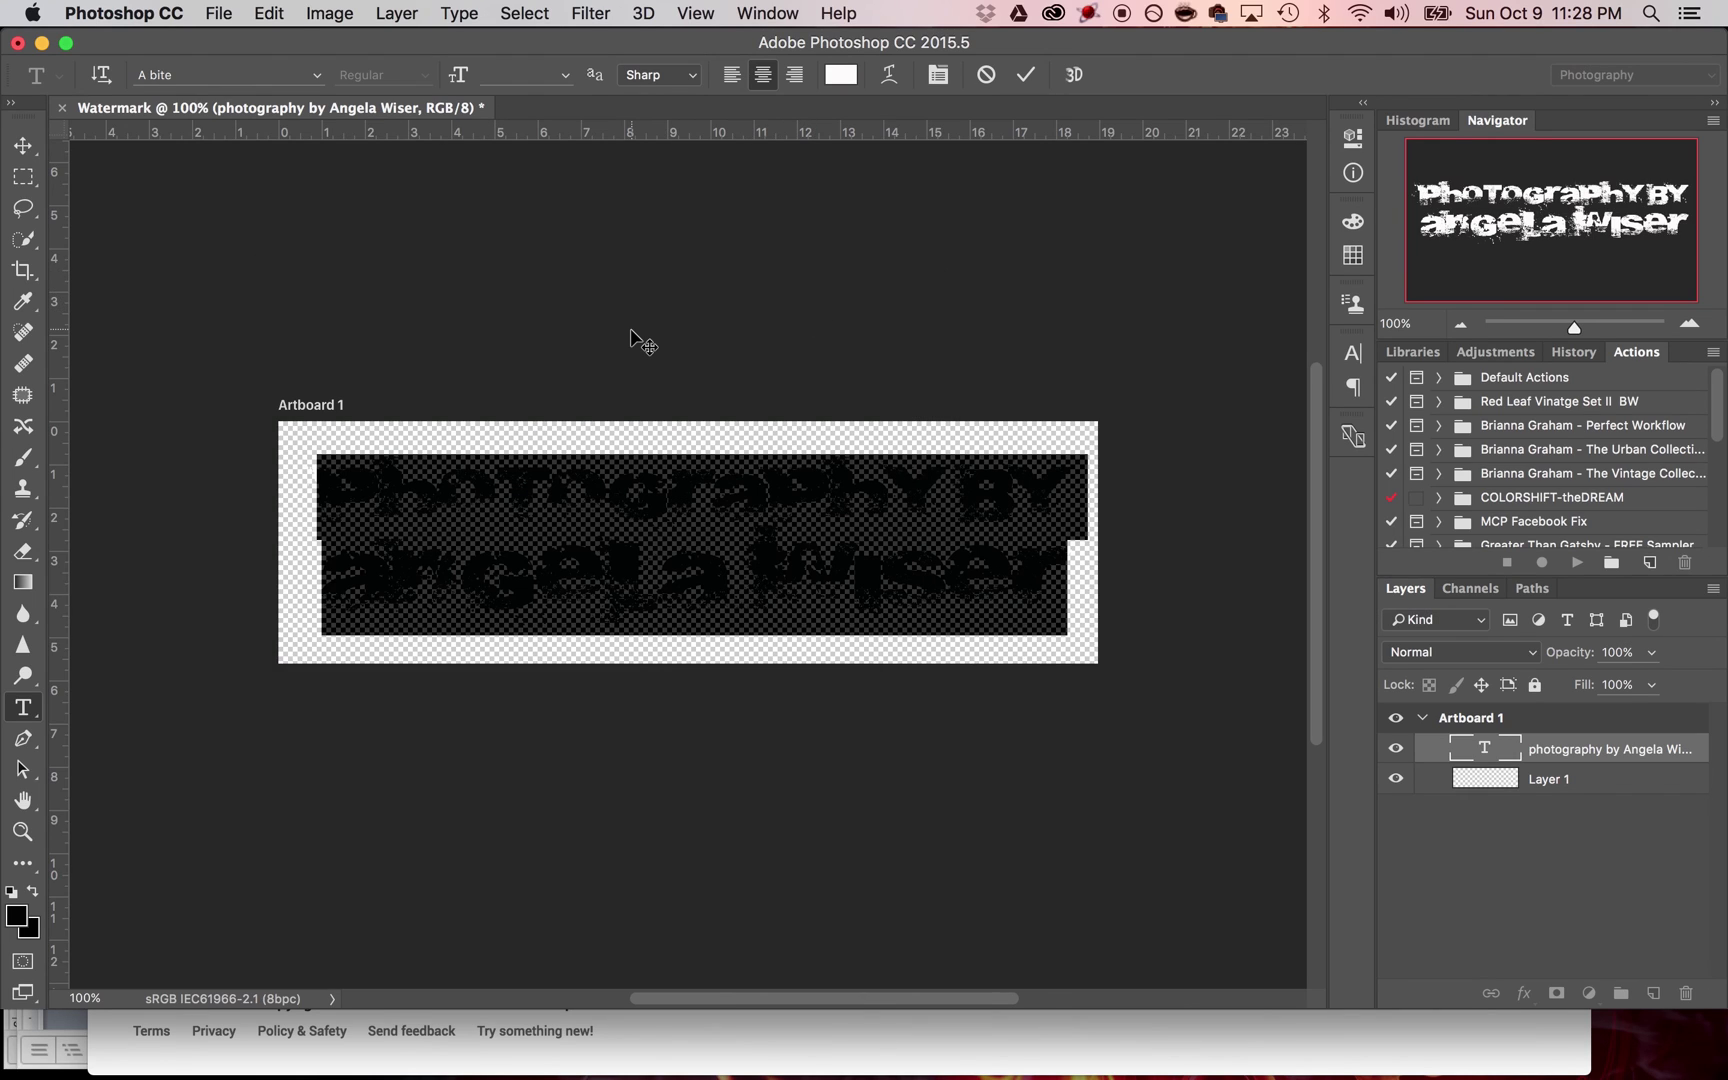
click(597, 490)
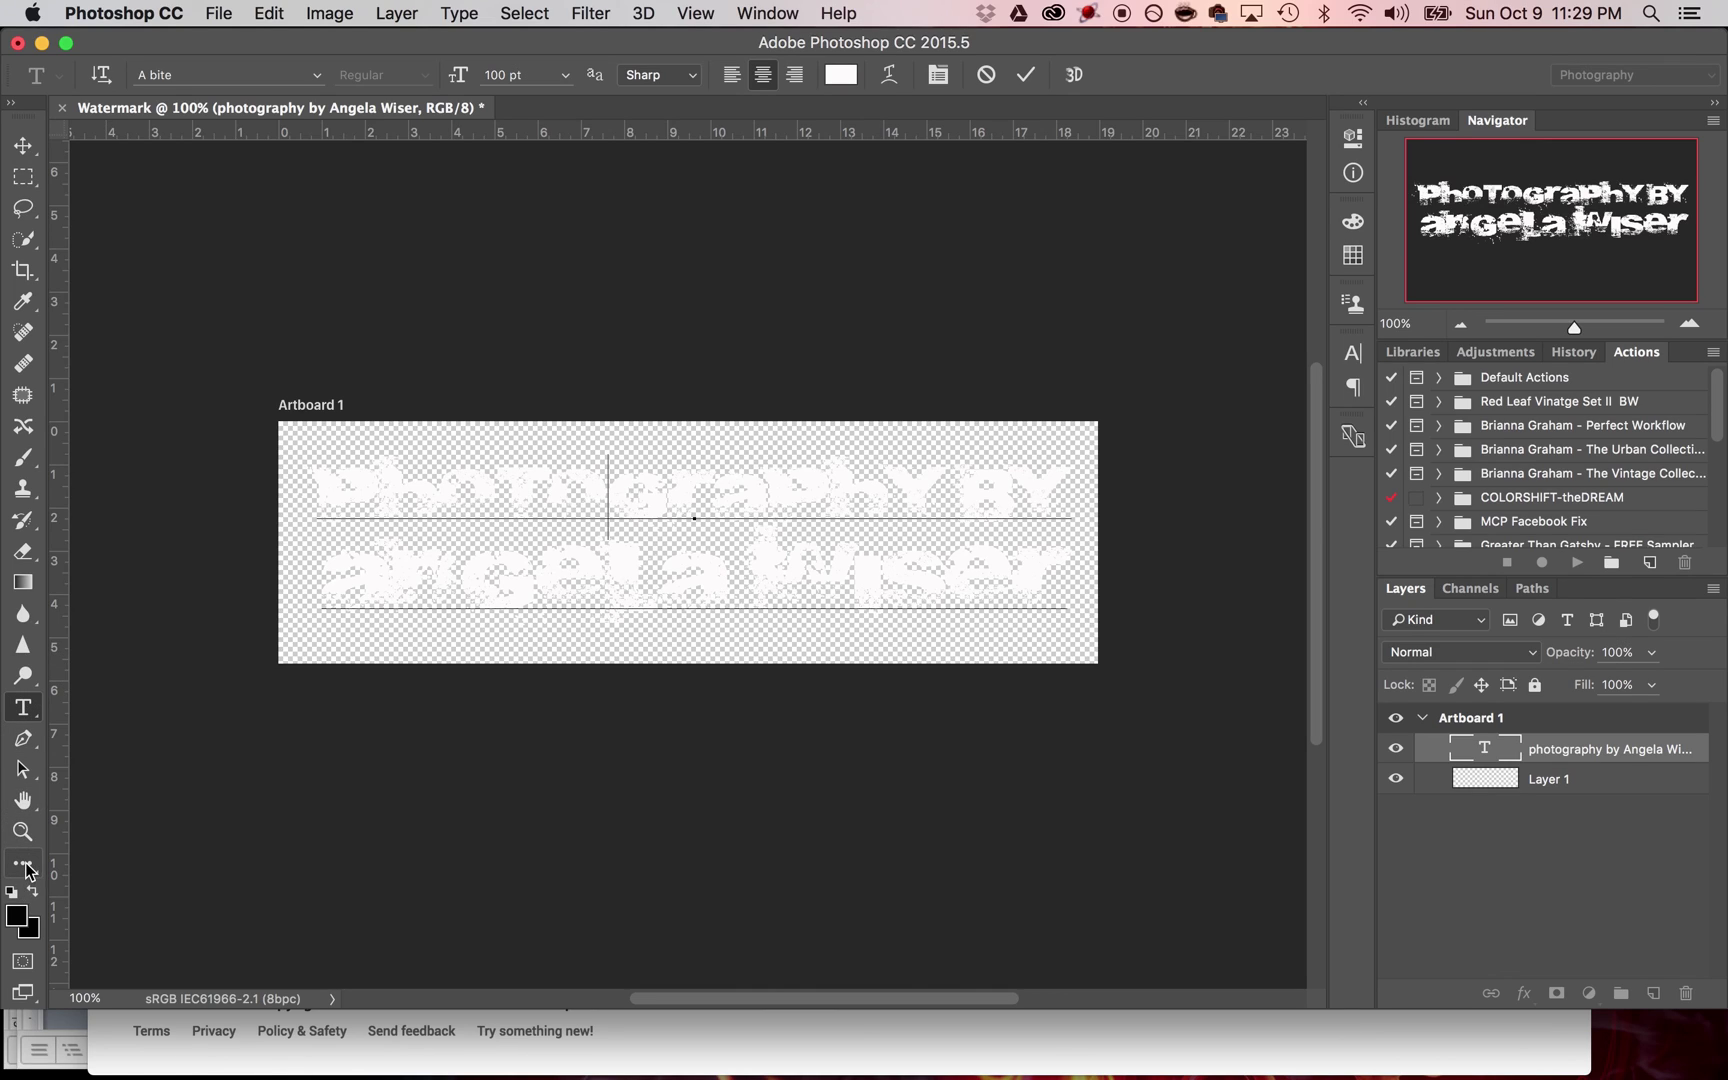
- Draw a no-fill Rectangle shape across the whole artboard, 1358 × 397 px
click(24, 865)
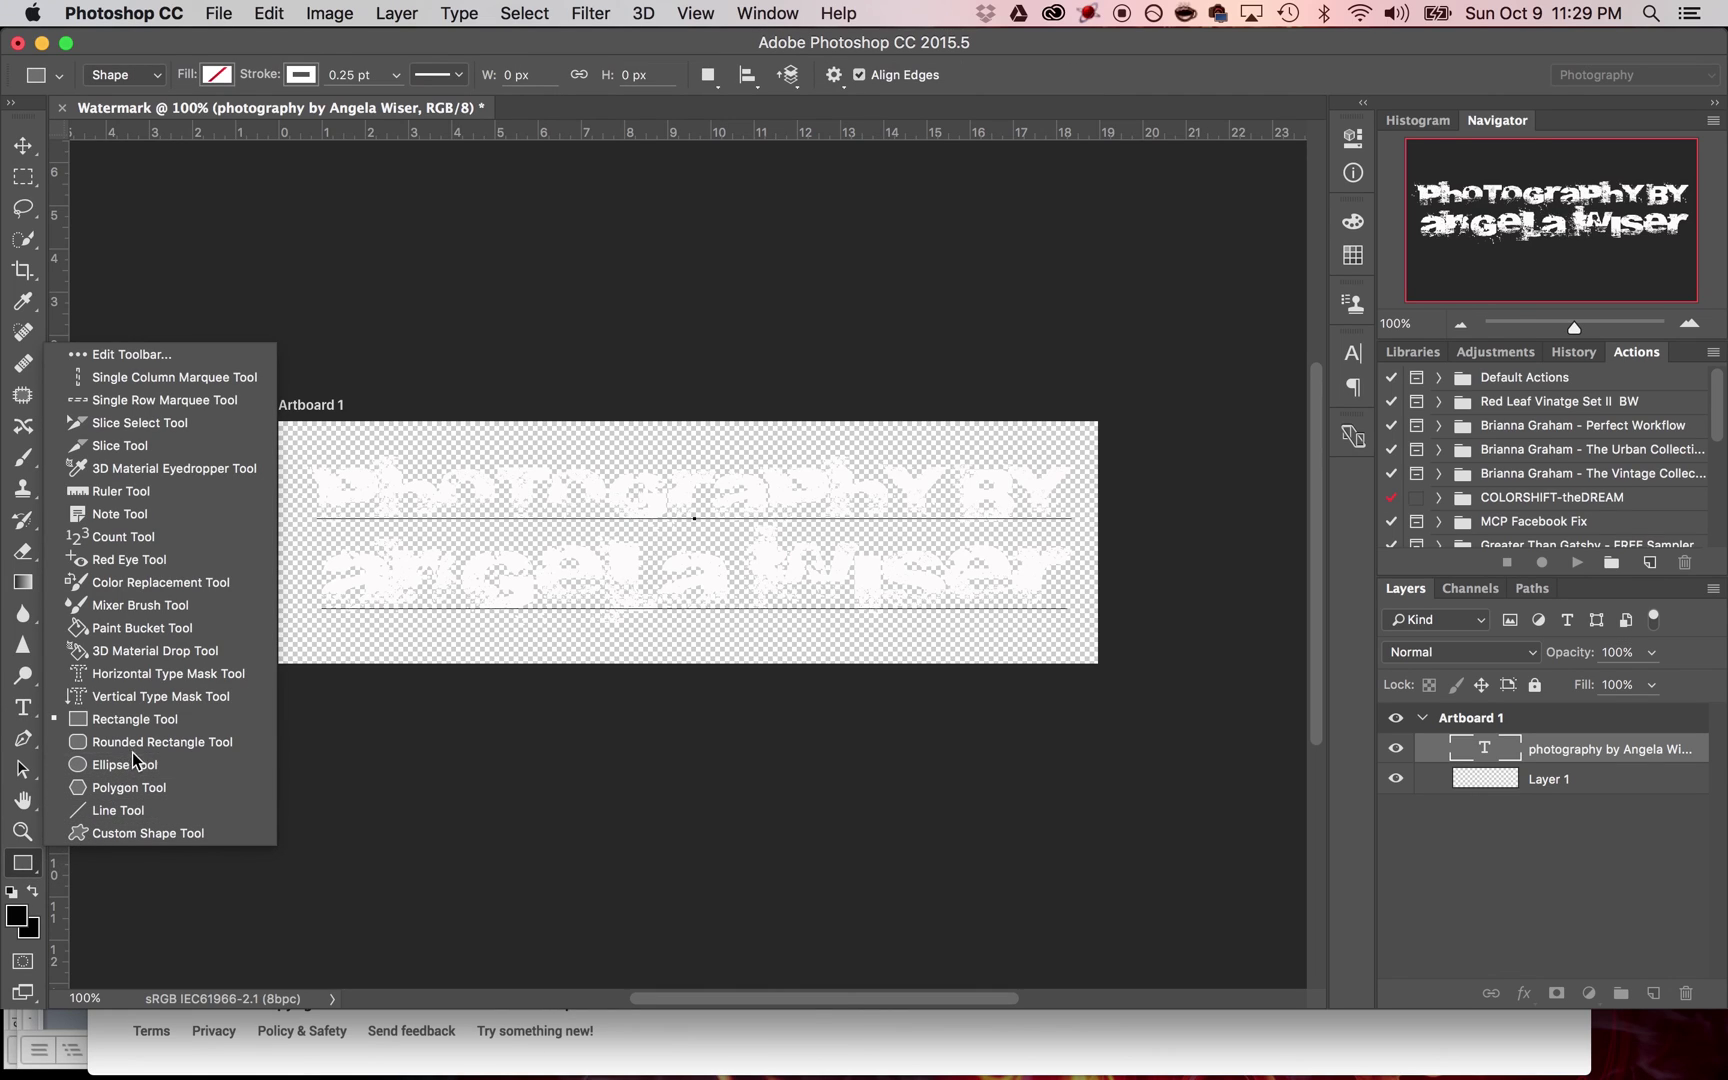
click(144, 722)
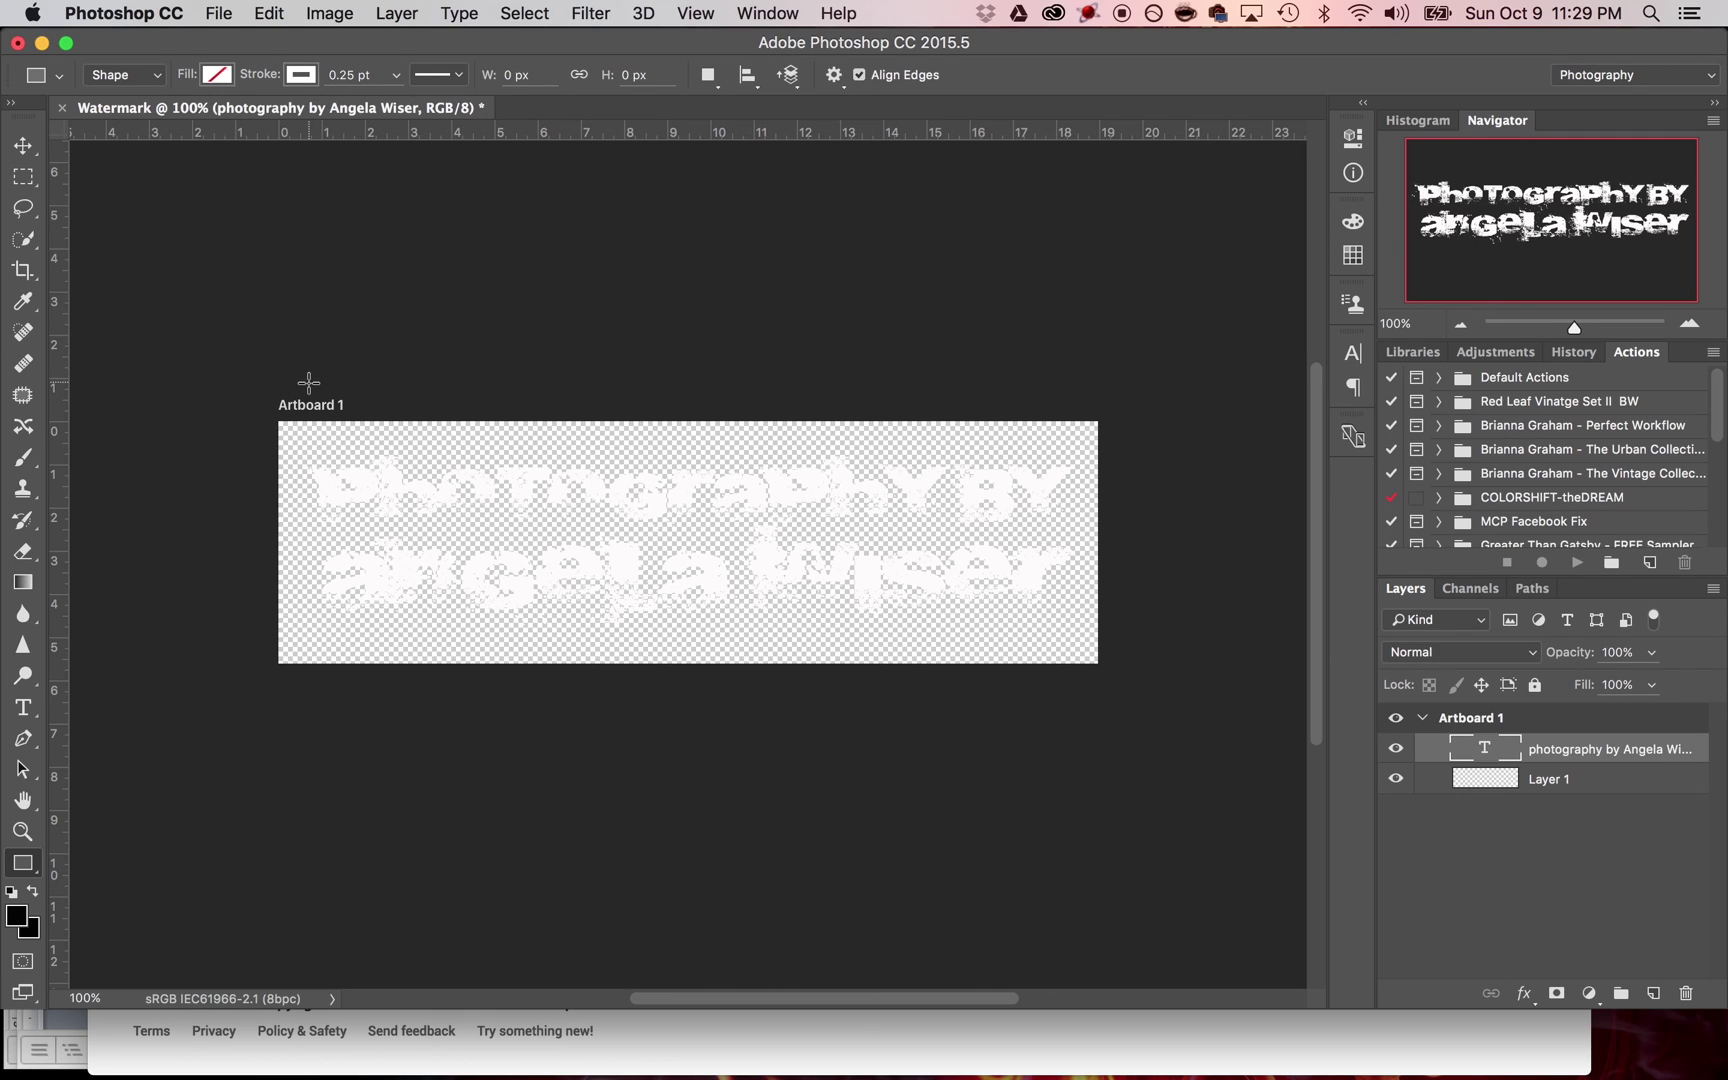
drag(281, 424, 1095, 660)
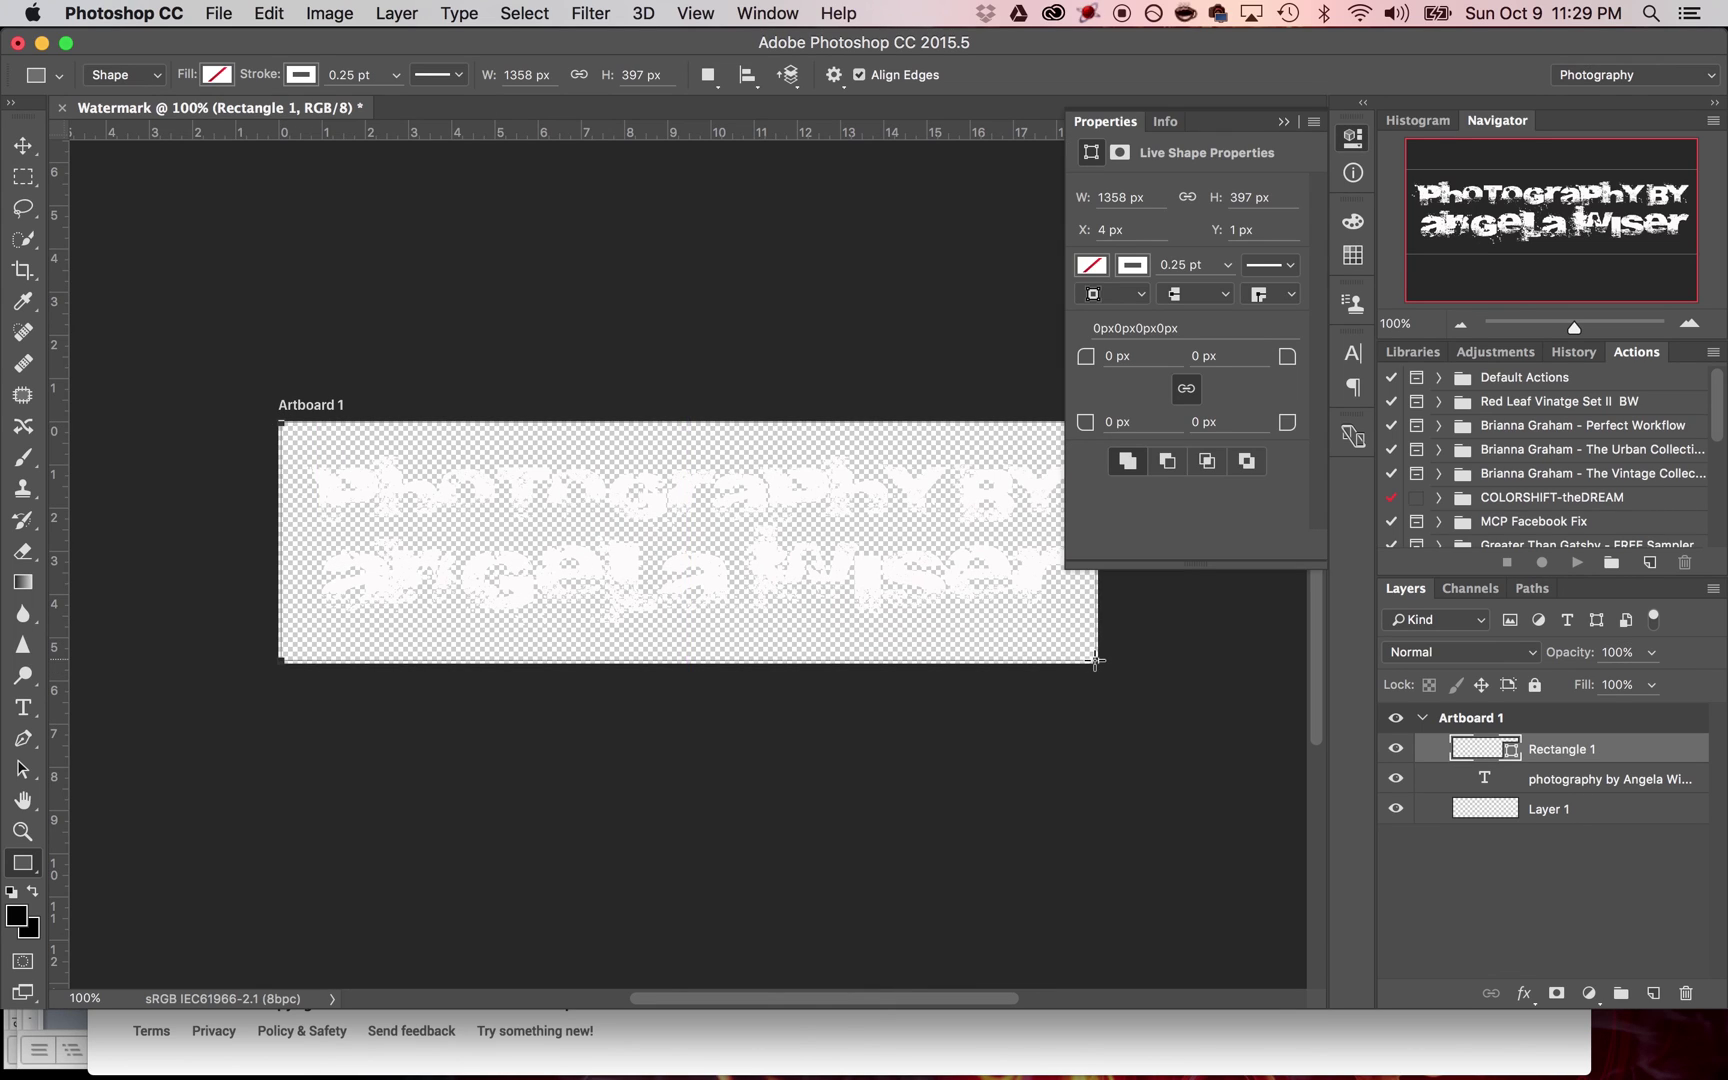
- Set the Rectangle 1 layer's opacity to 1% in the Layers panel
scroll(588, 612, up, 5)
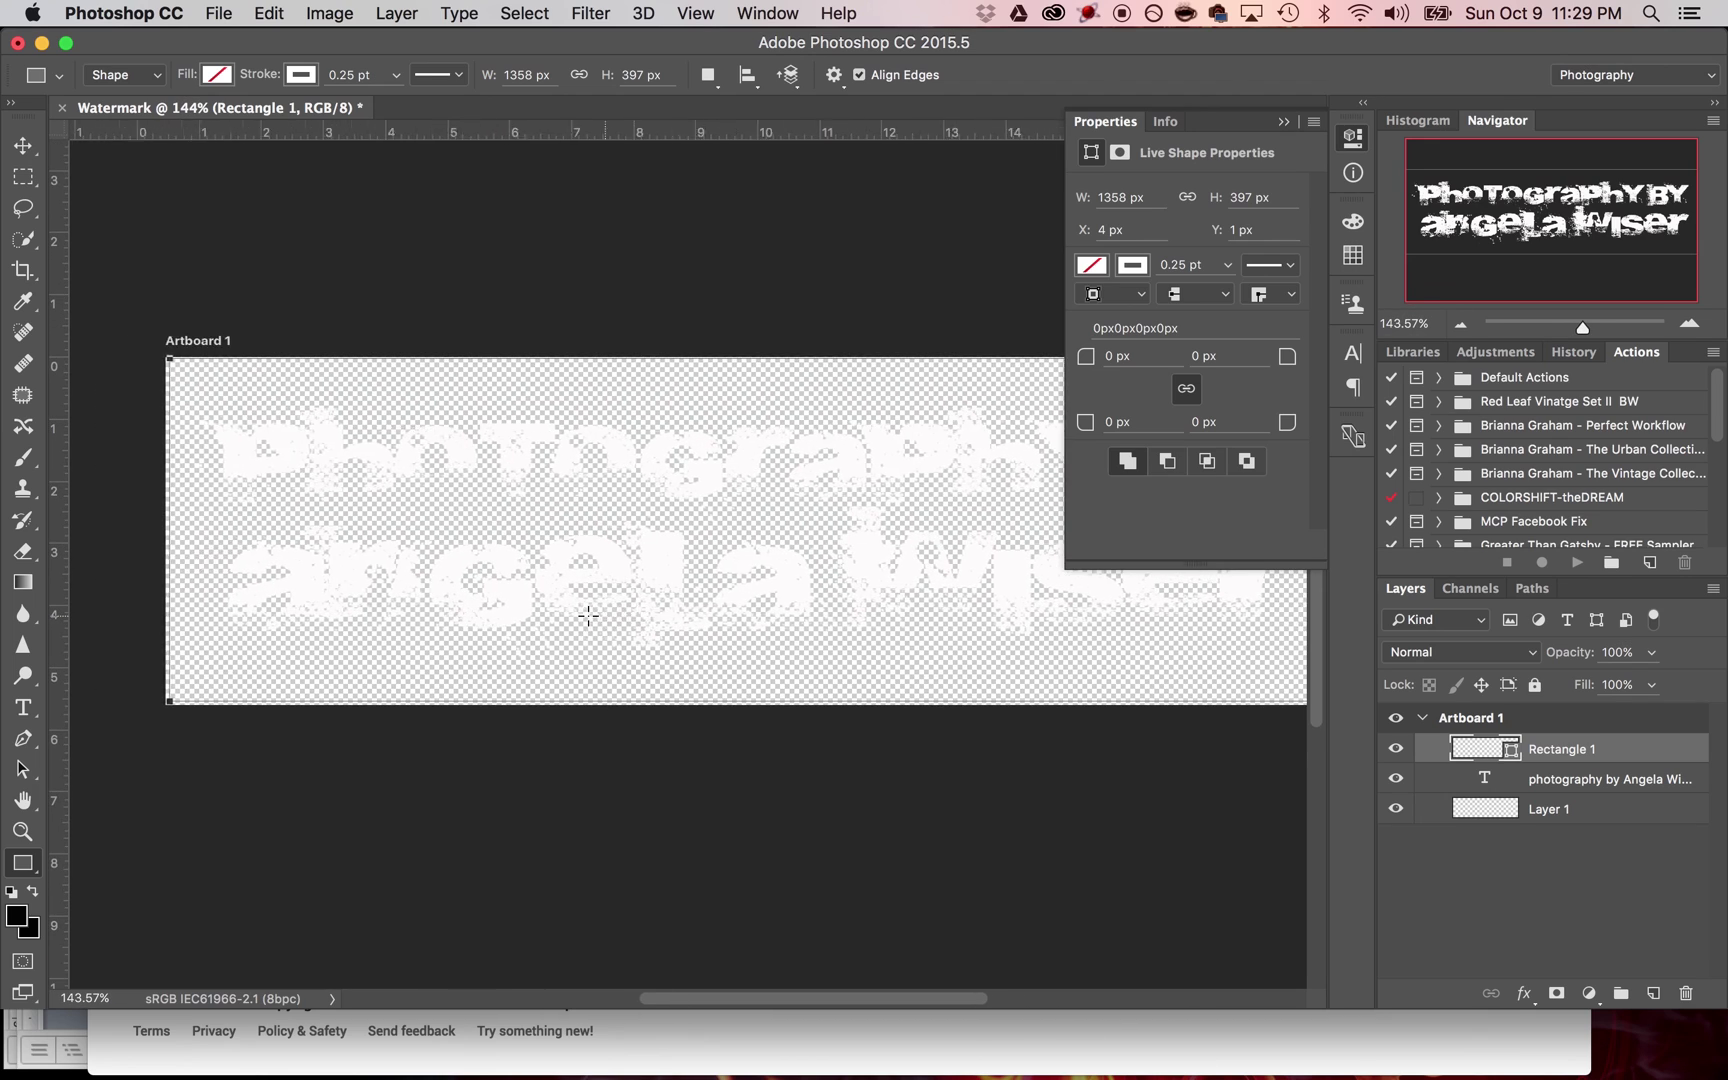
scroll(588, 614, left, 3)
scroll(588, 614, up, 2)
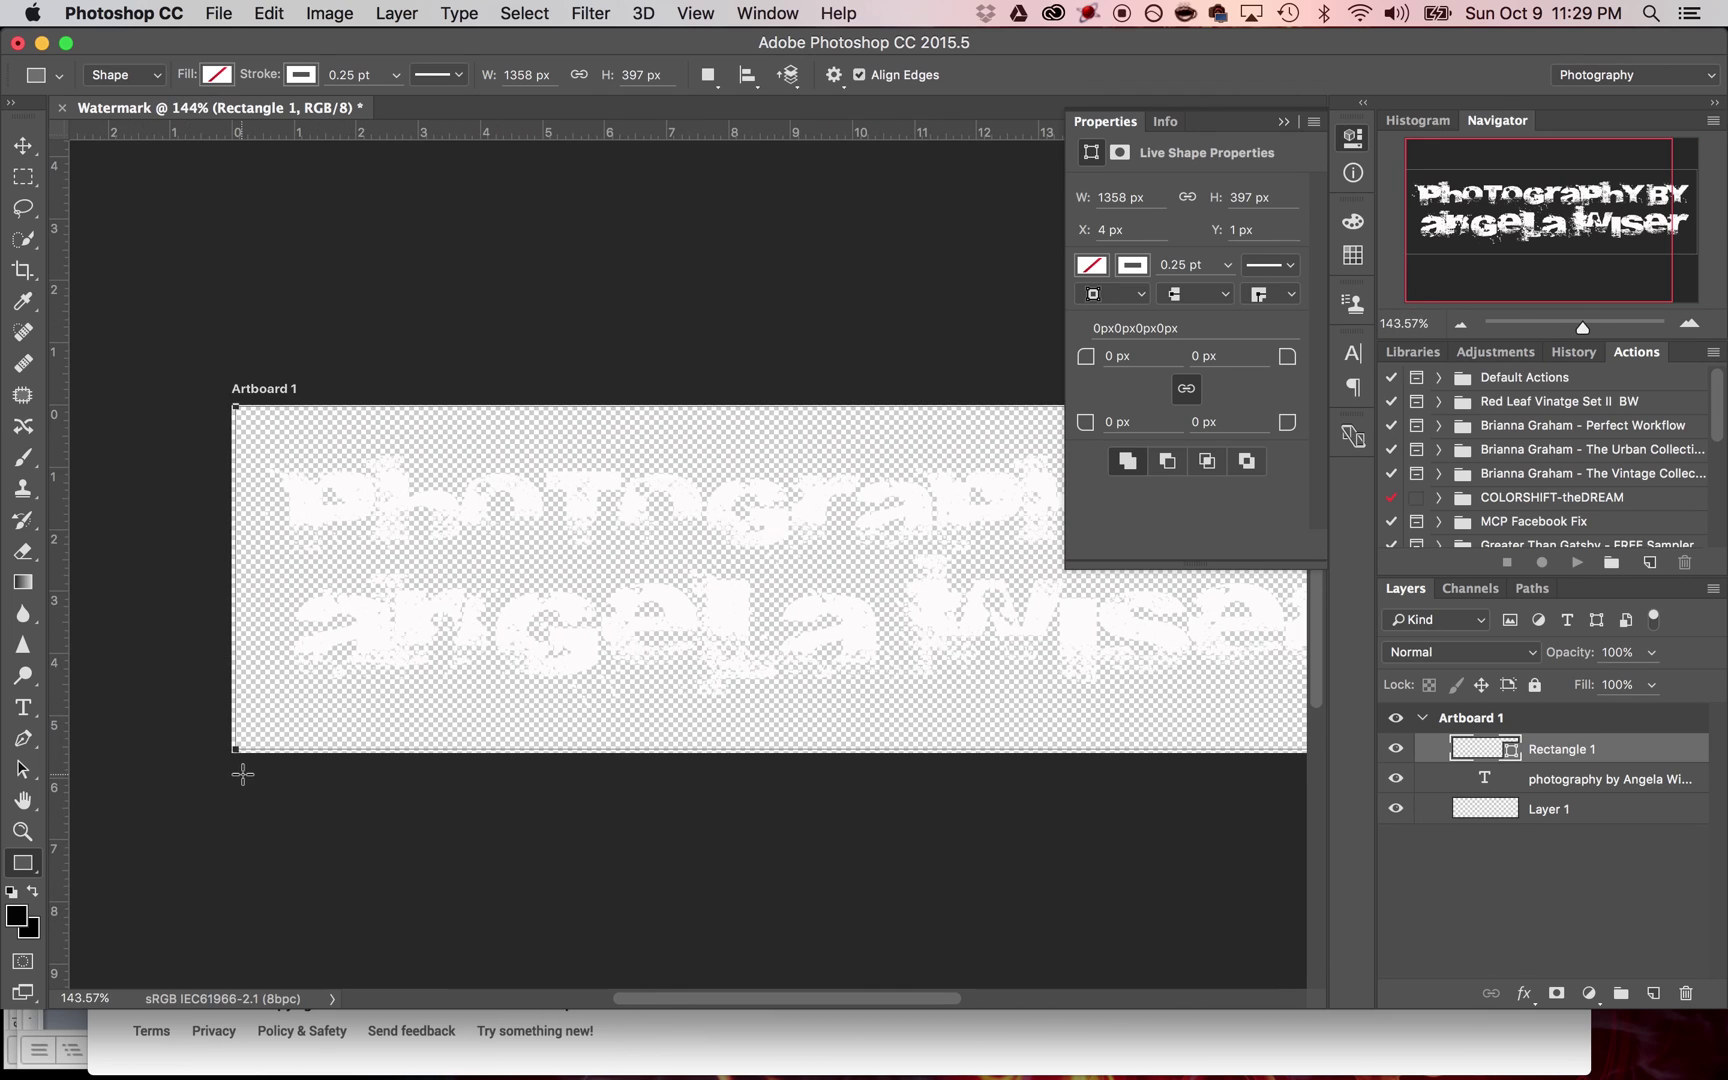
scroll(336, 771, right, 10)
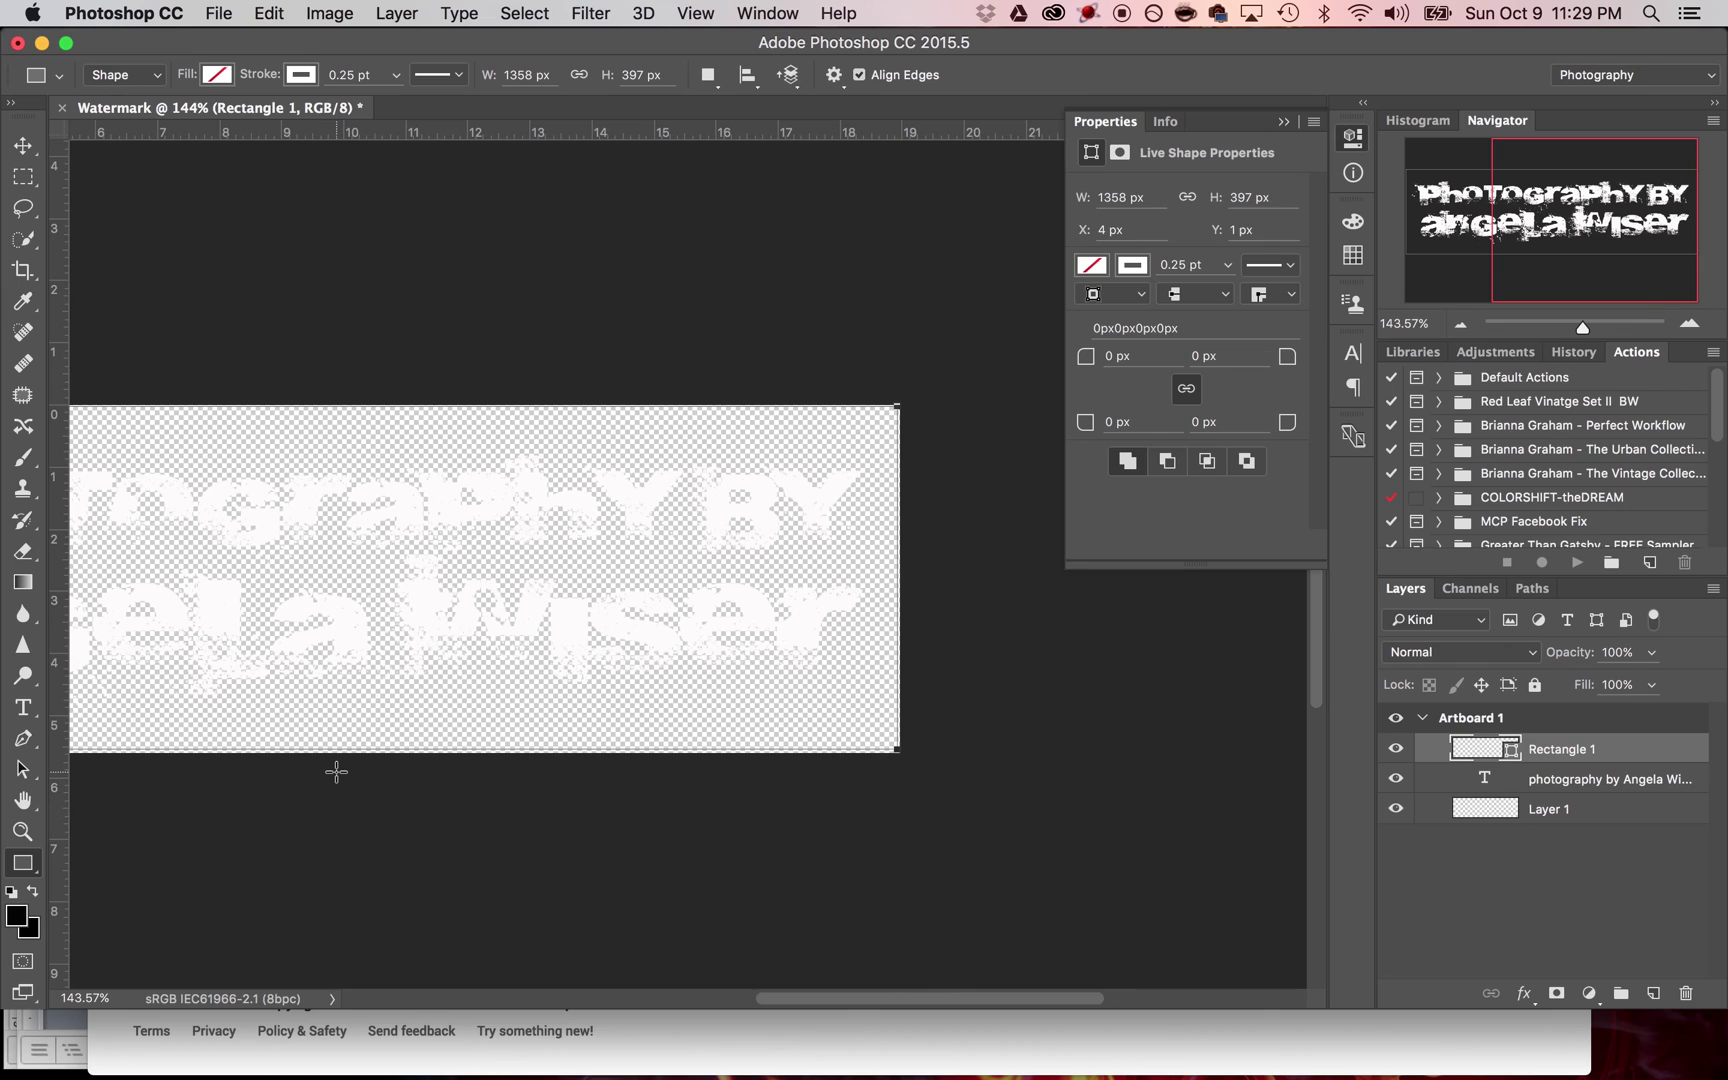
scroll(336, 771, left, 8)
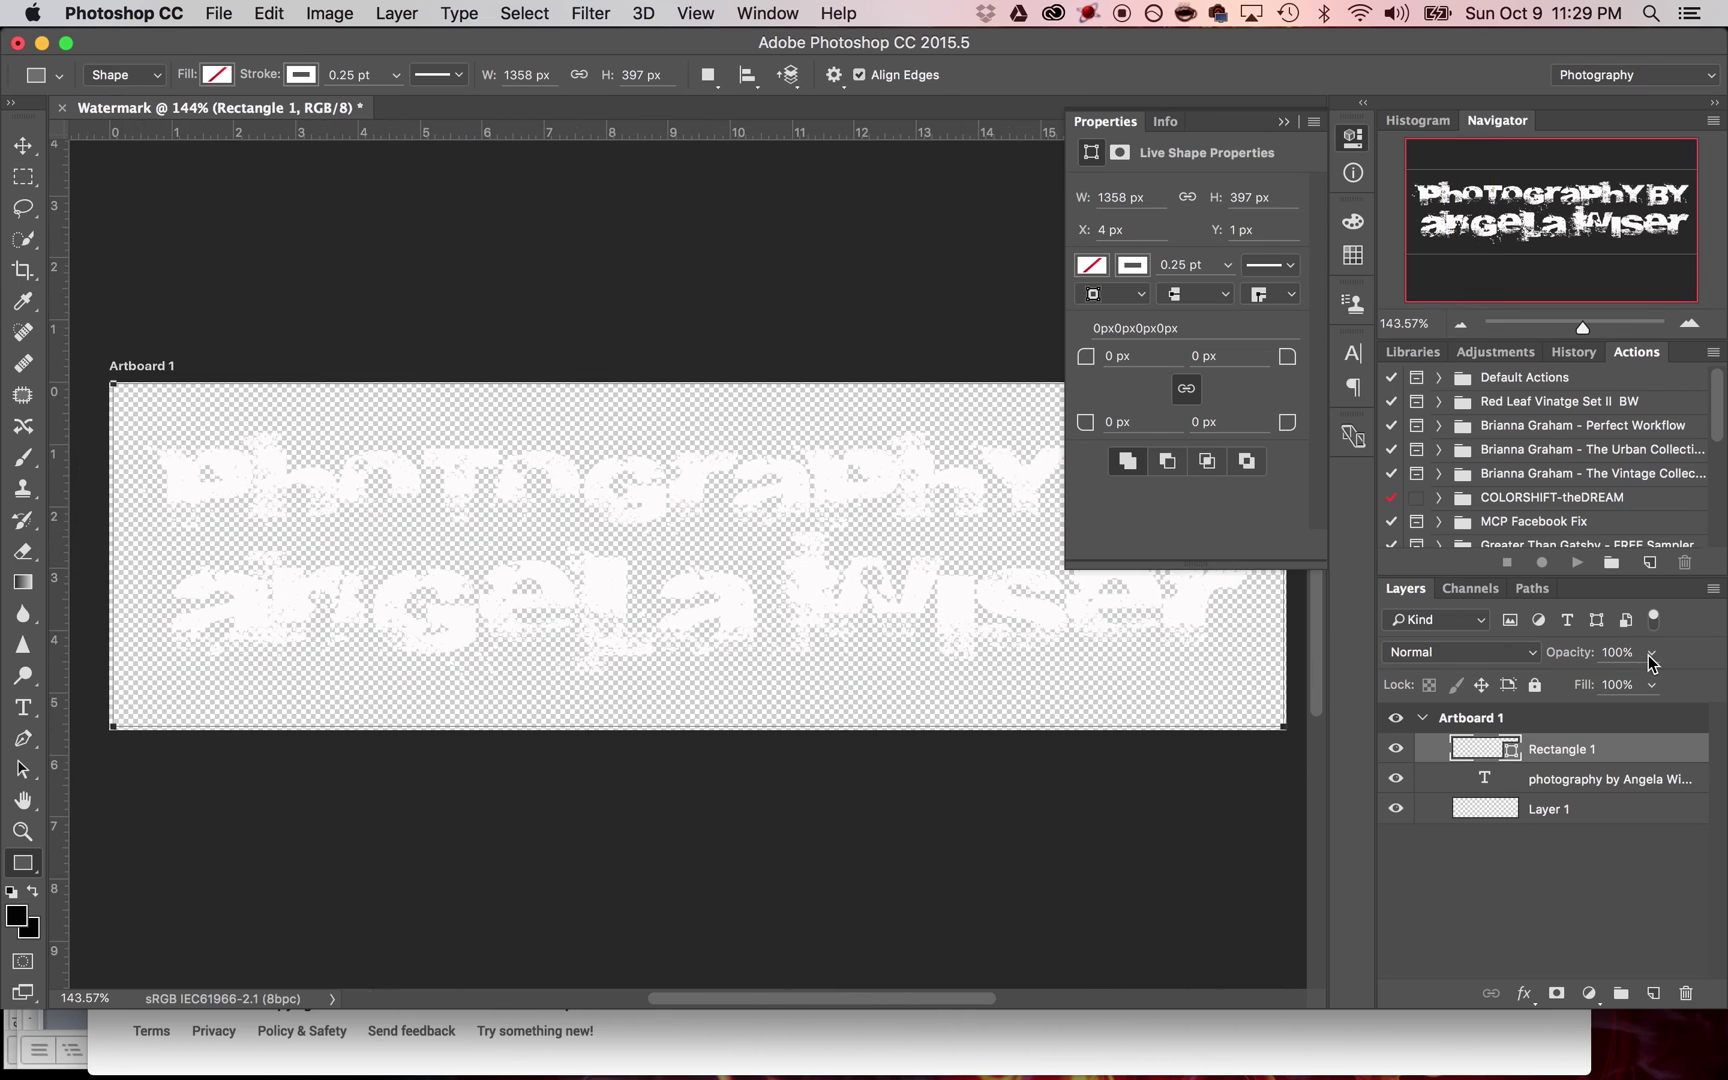
click(1613, 652)
text(1%)
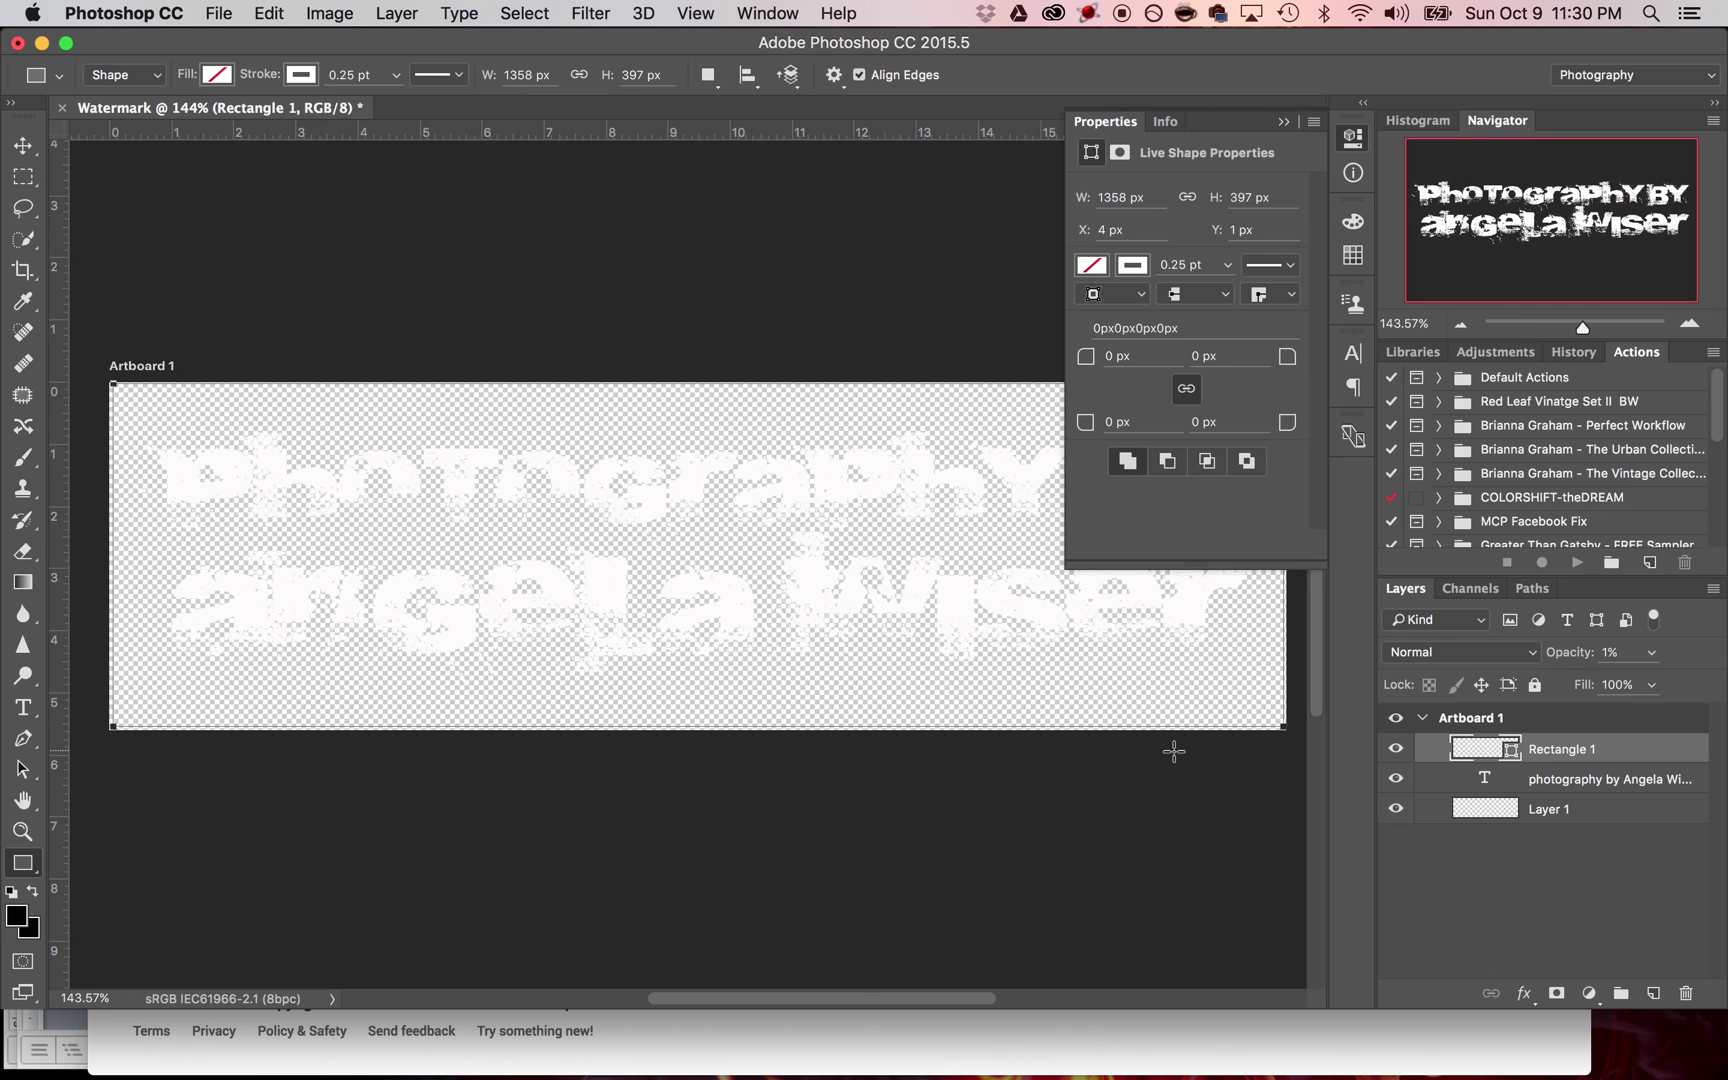
- Save the document with layers as Watermark.psd in Baby Blue > Watermarking Video
click(219, 14)
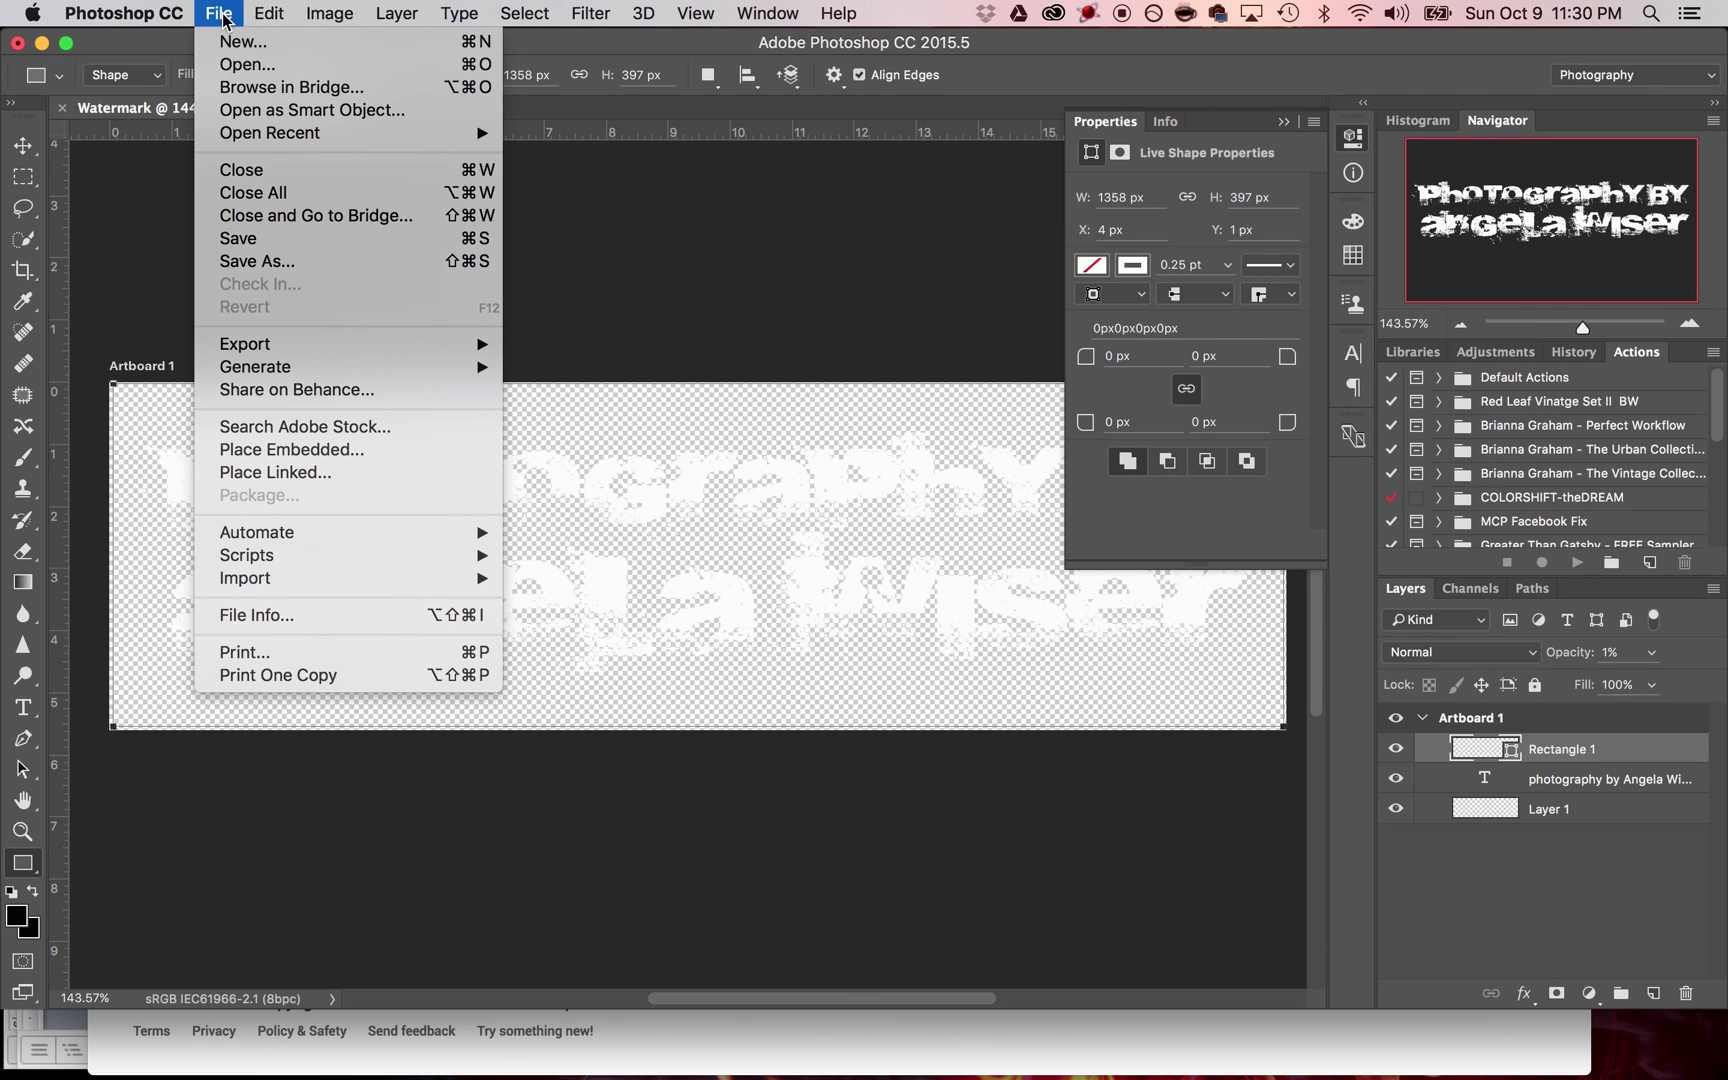
click(254, 263)
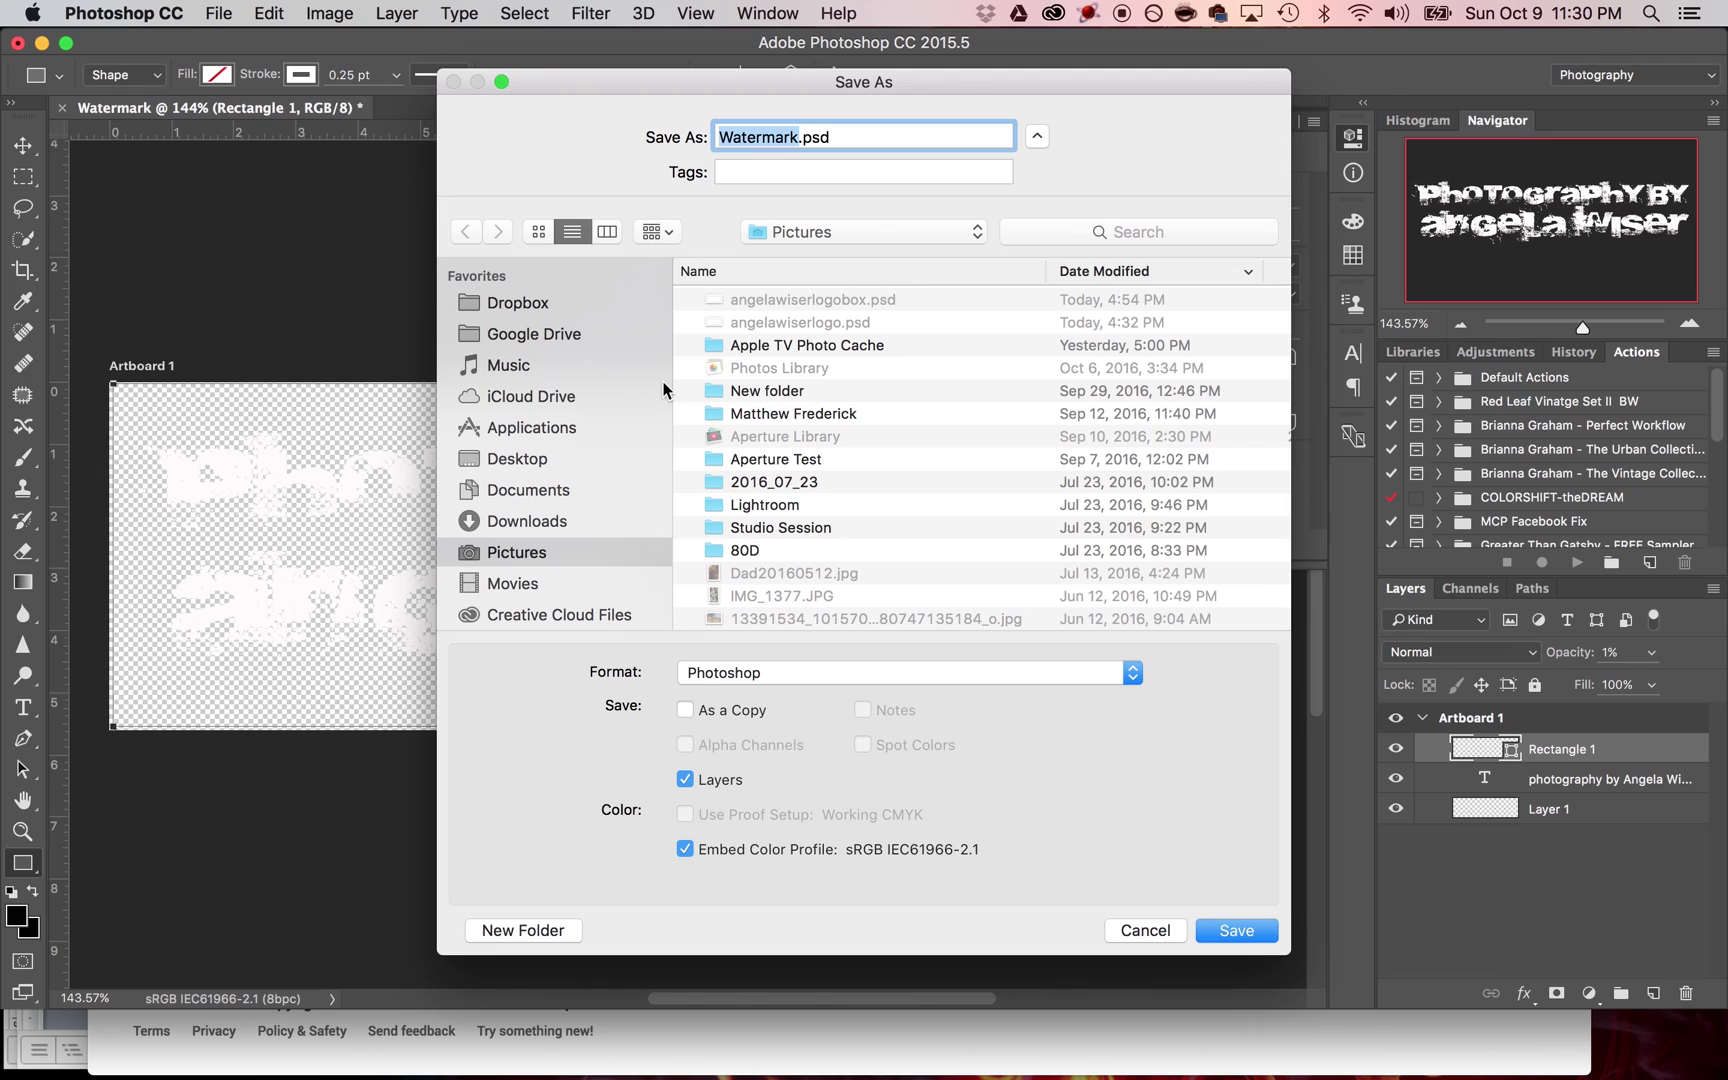
scroll(588, 490, down, 3)
scroll(589, 455, down, 2)
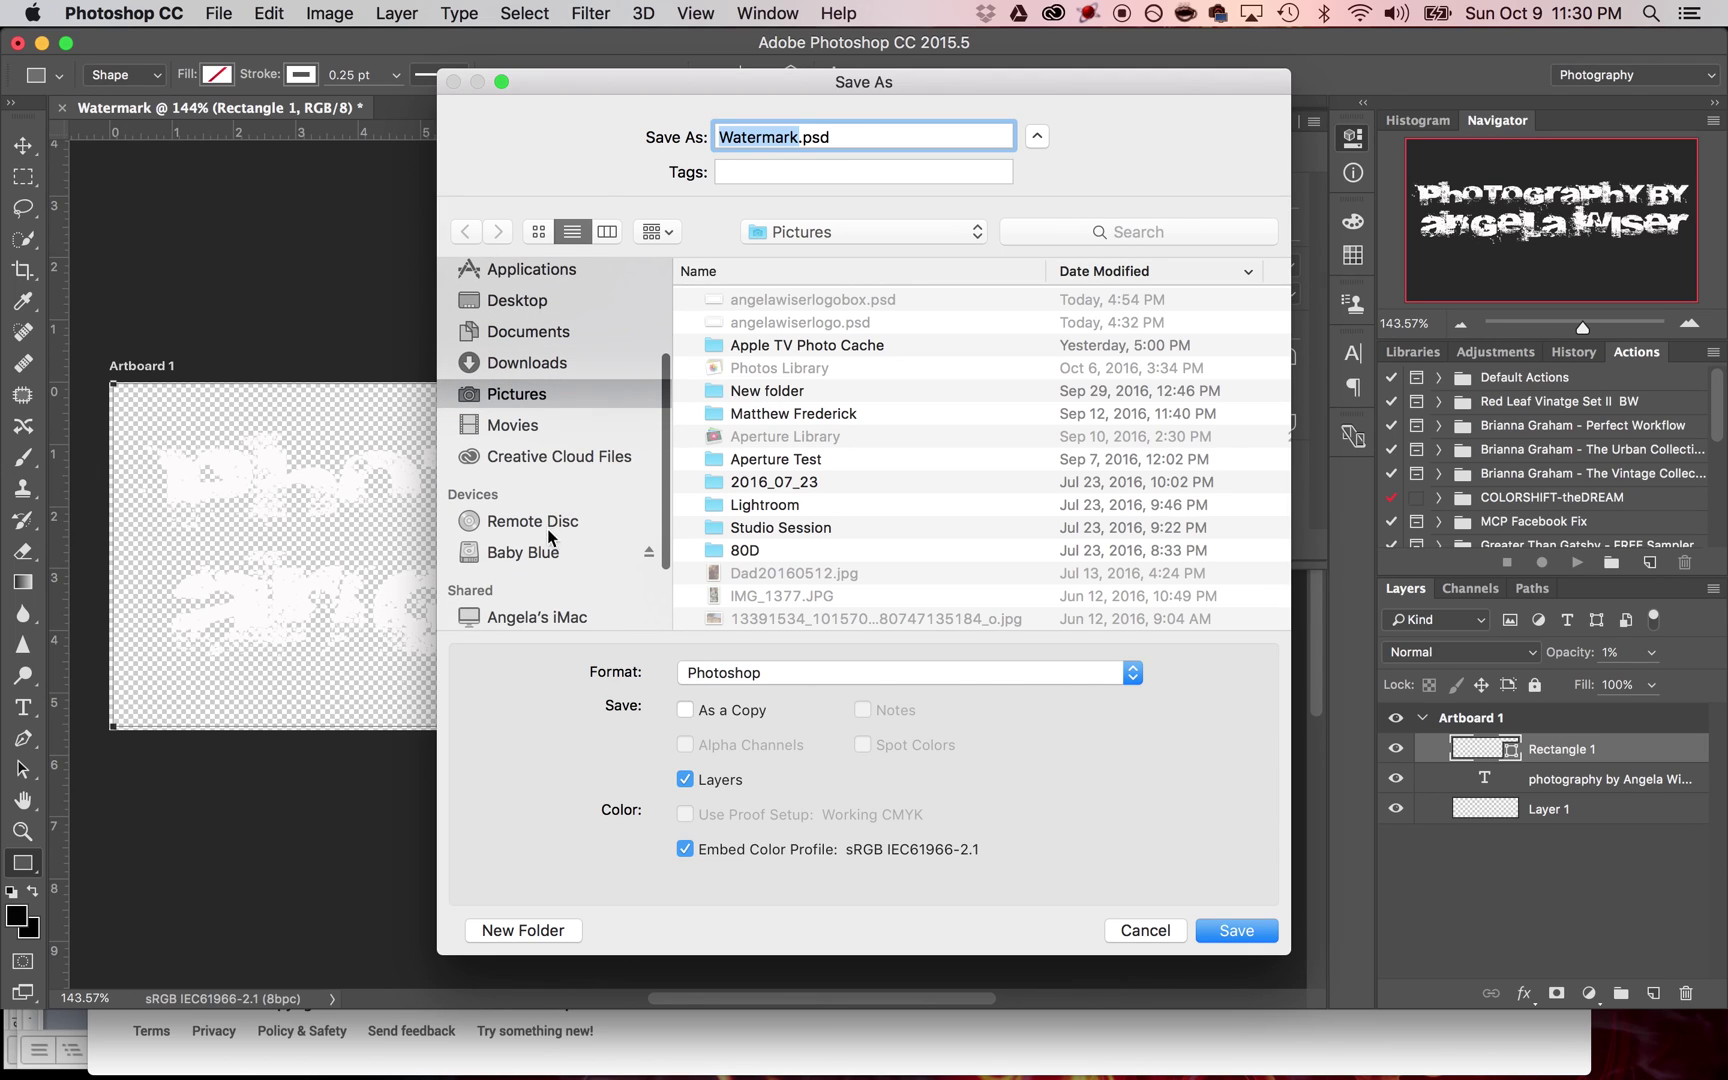
click(548, 556)
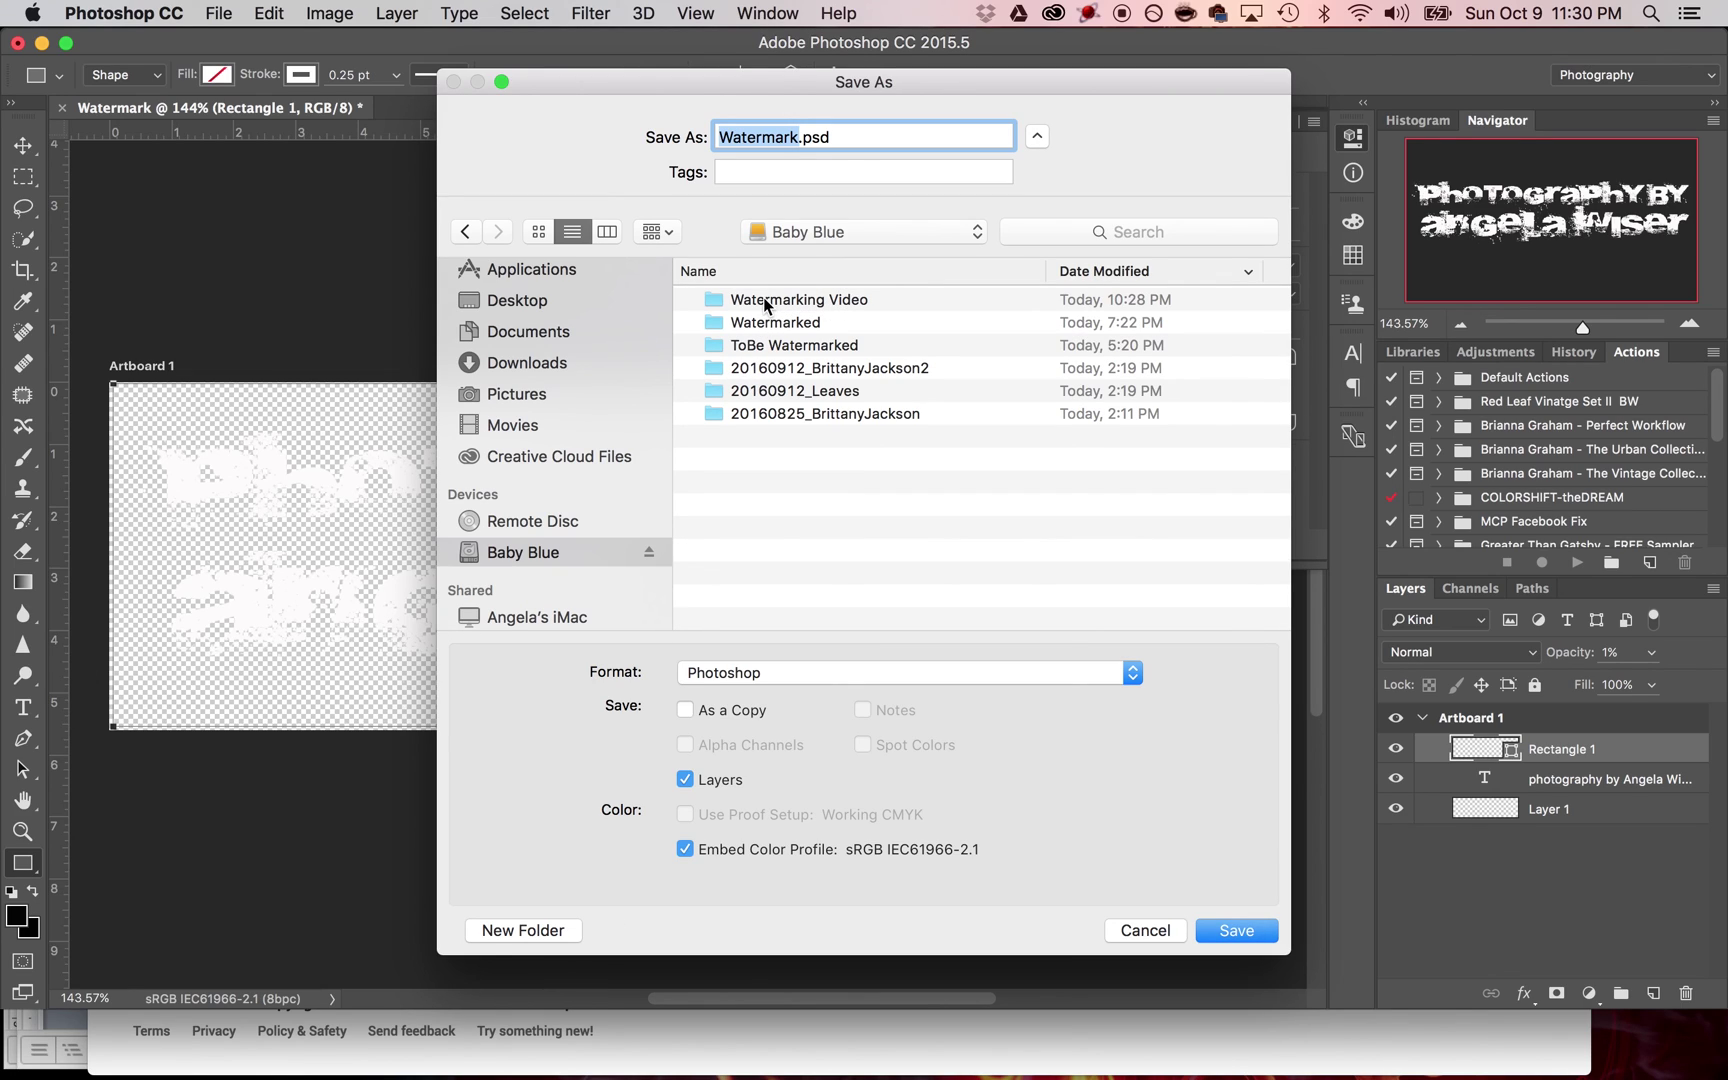
click(763, 299)
double_click(763, 299)
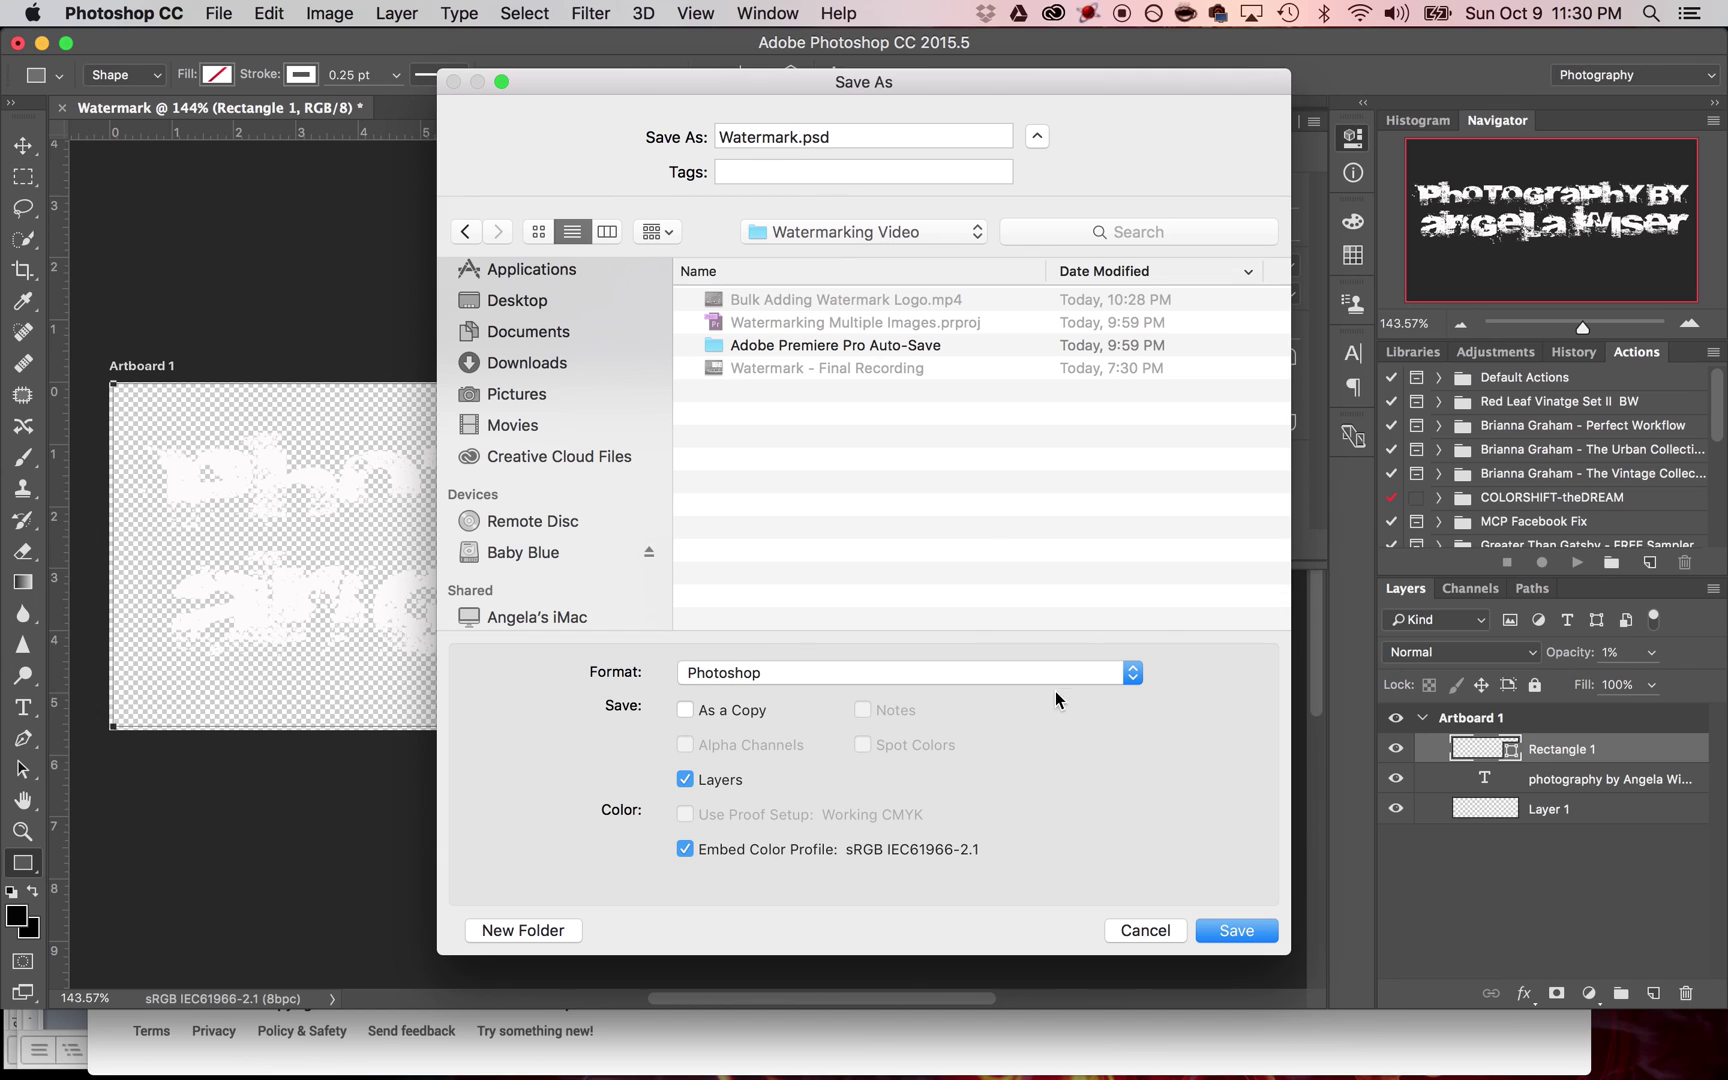
click(1237, 931)
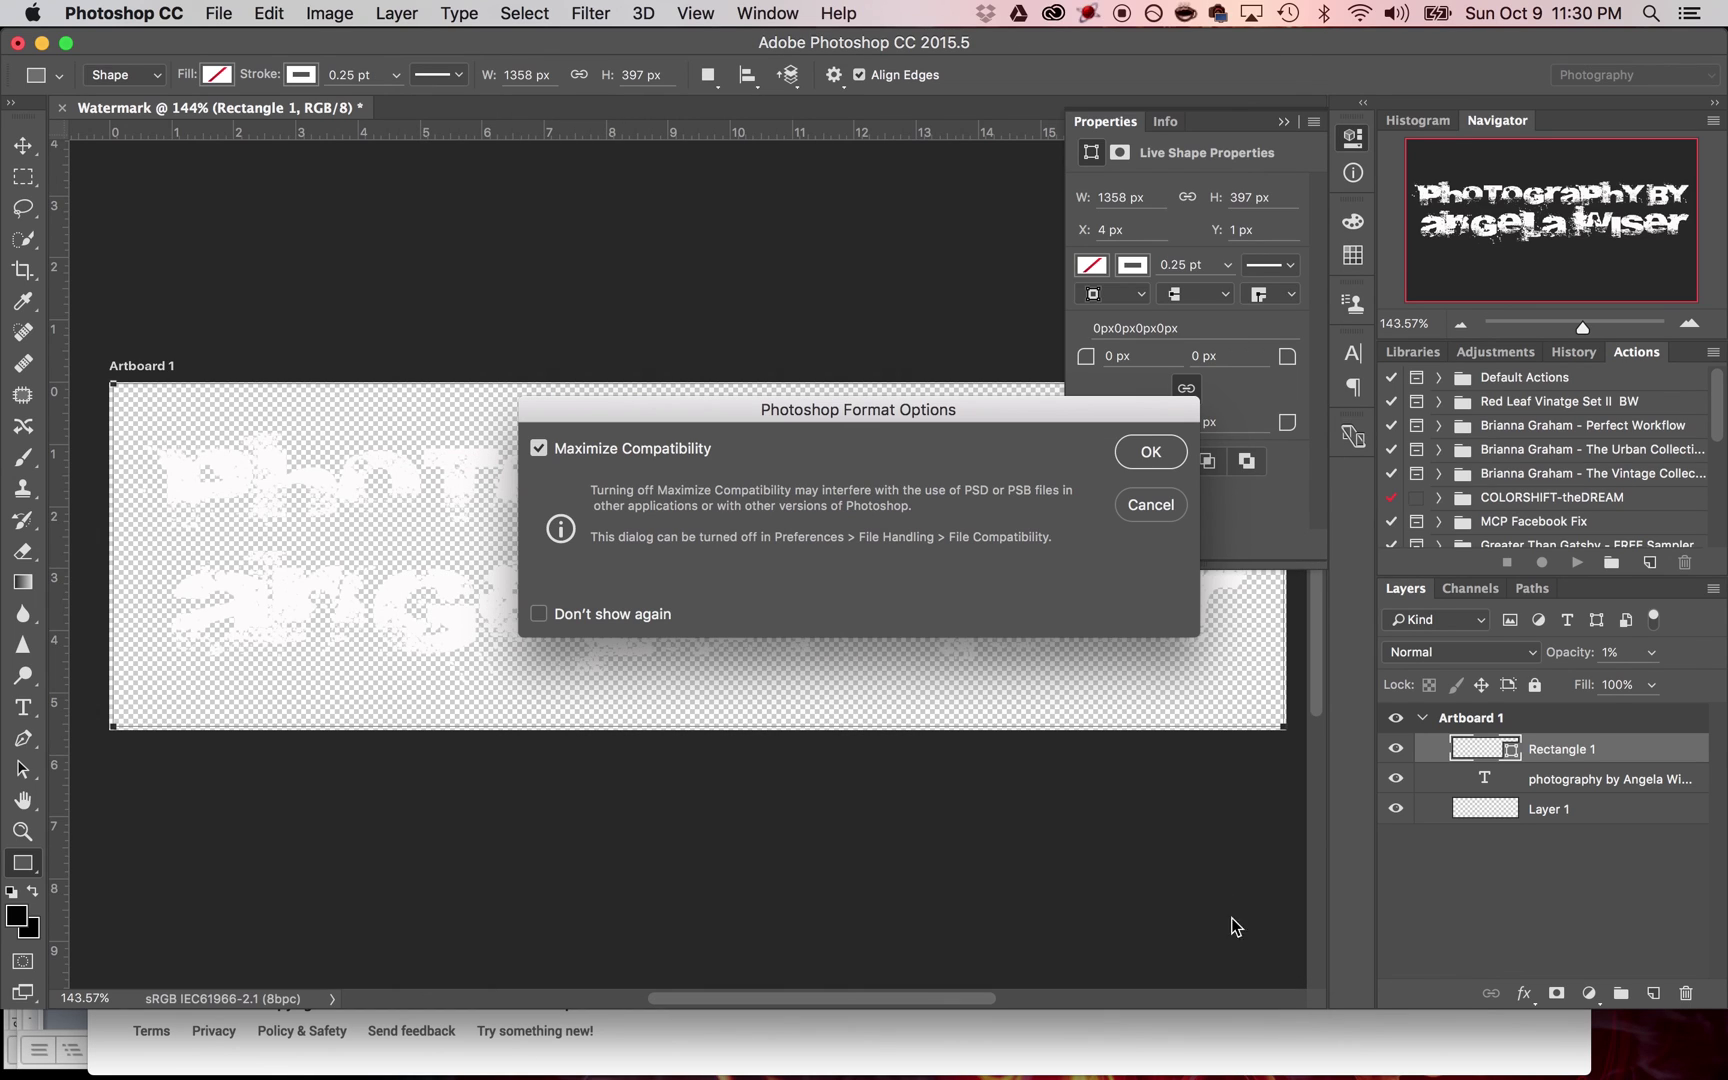
click(1152, 454)
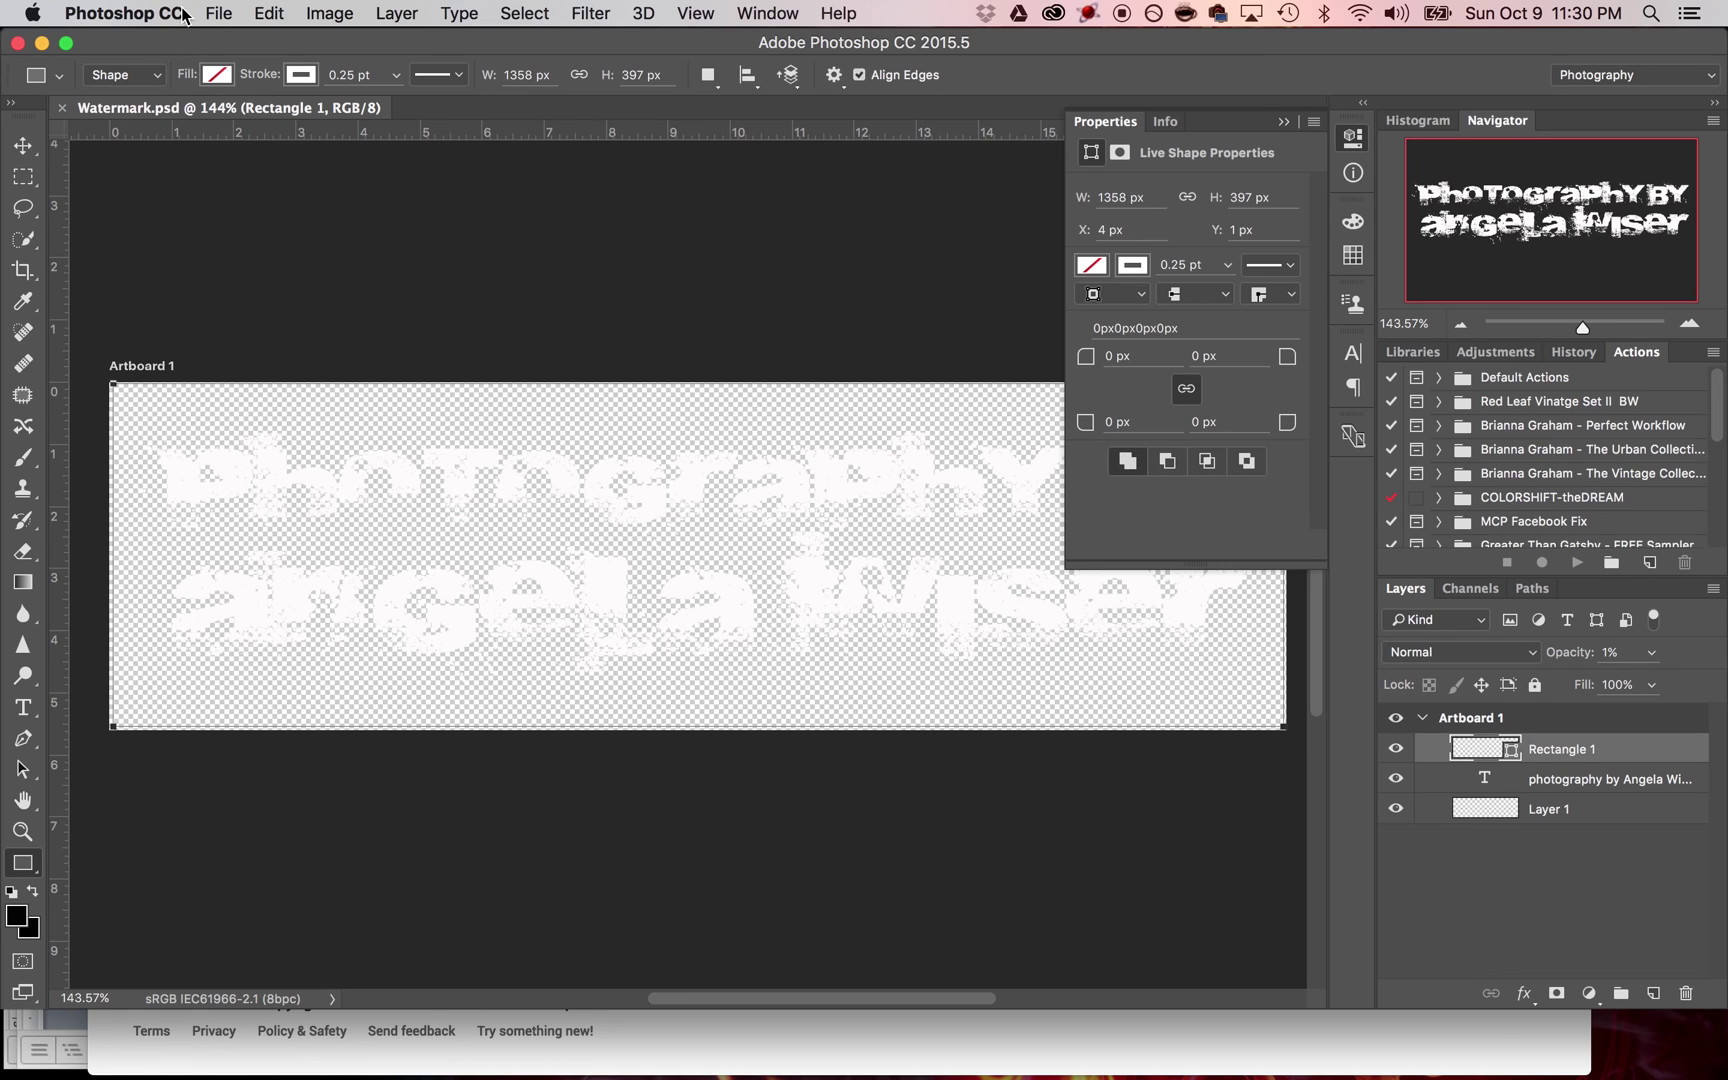
- Save a PNG copy, Watermark.png, accepting the default PNG options
click(216, 14)
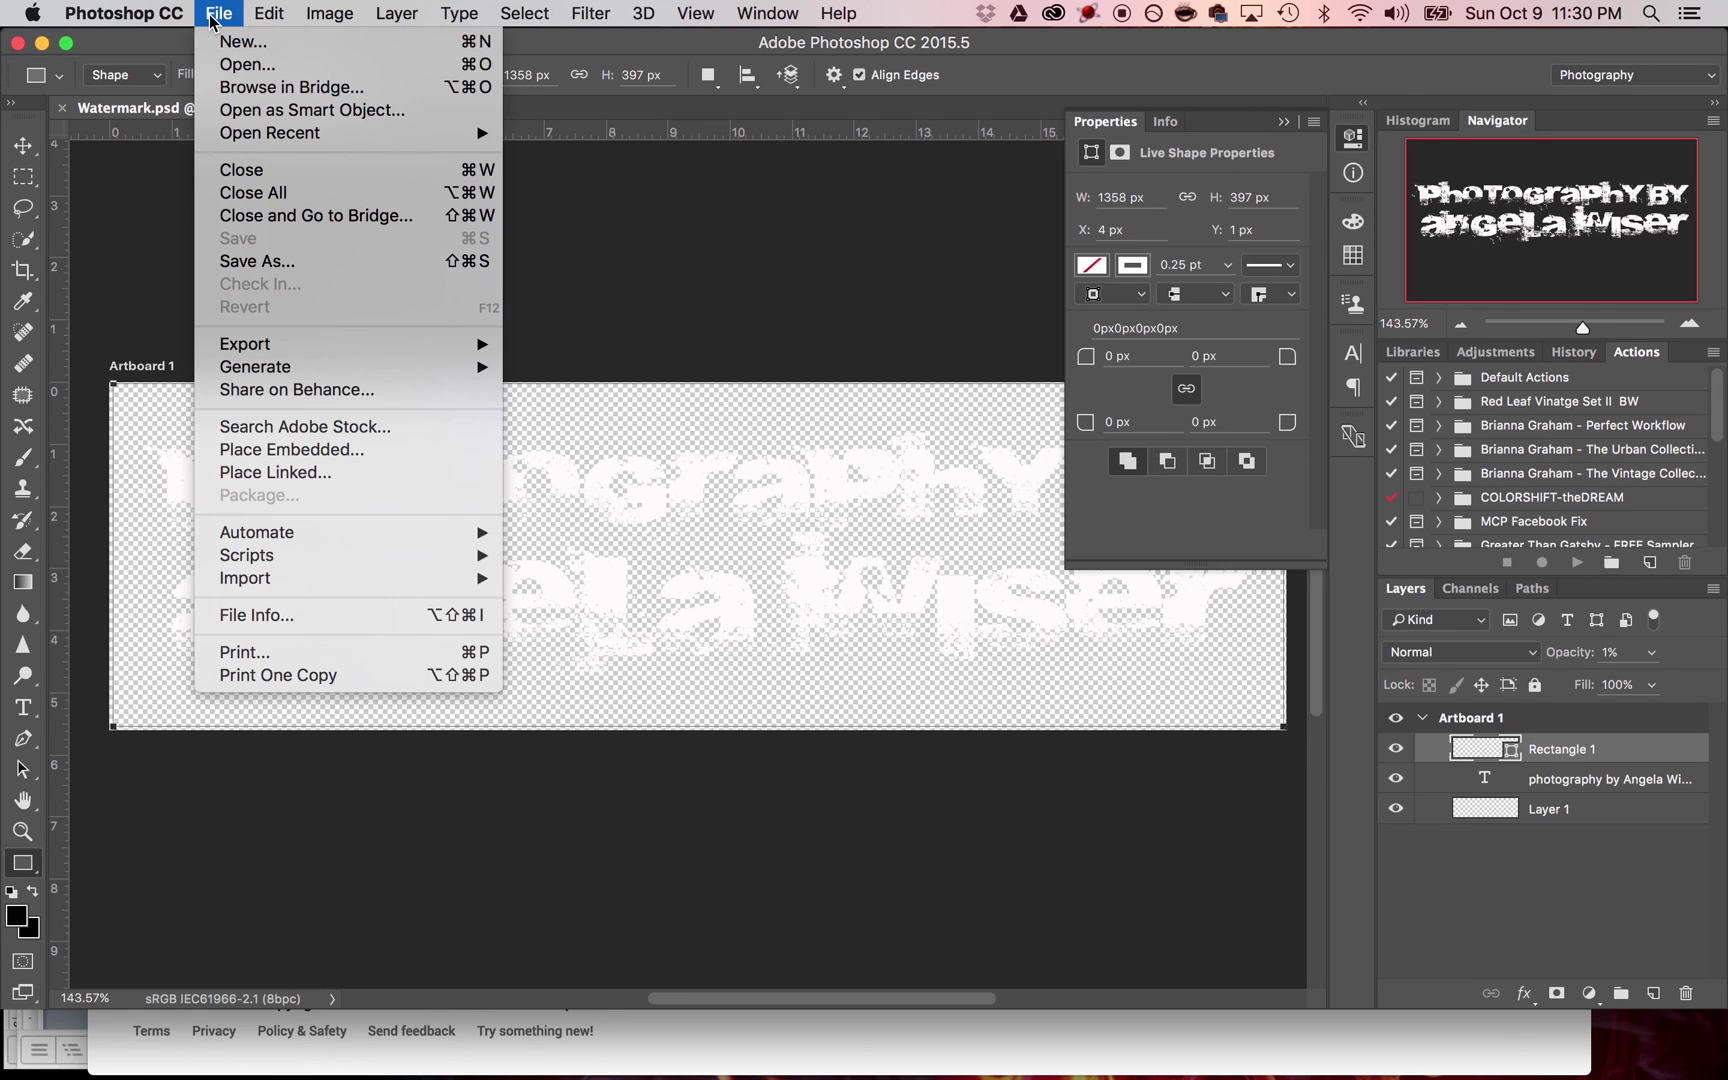
click(243, 268)
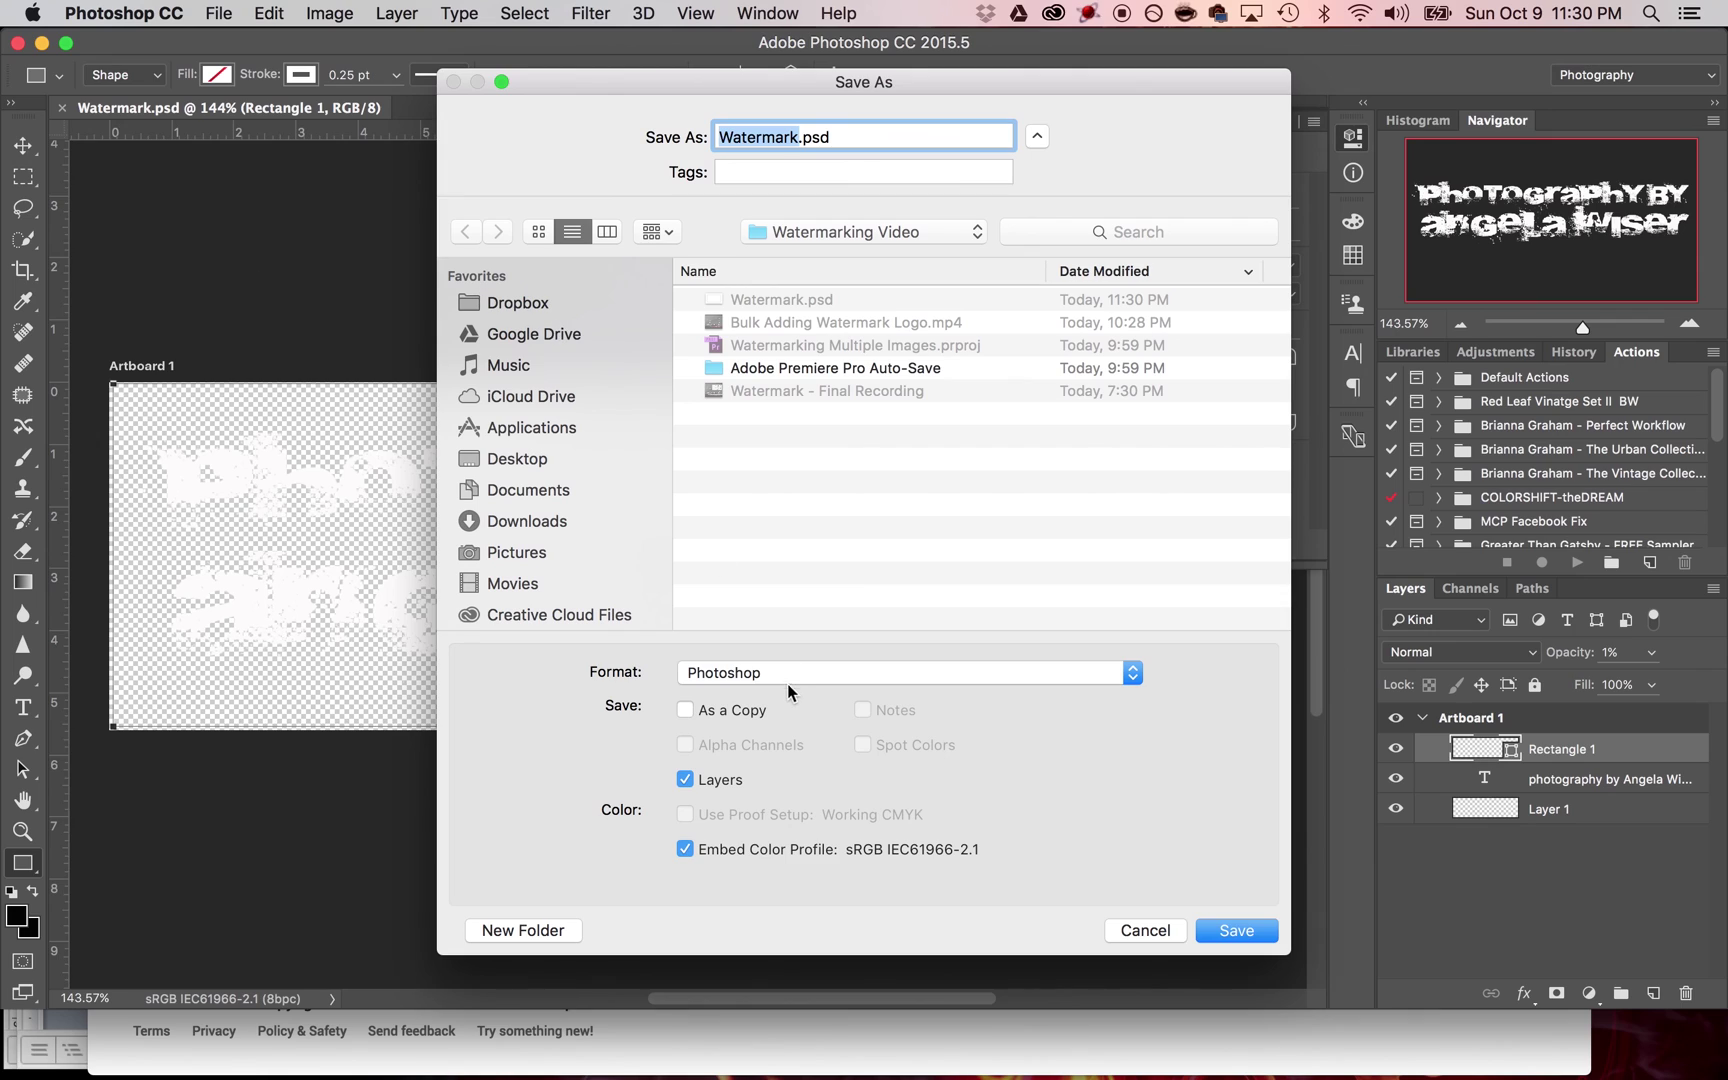
click(792, 672)
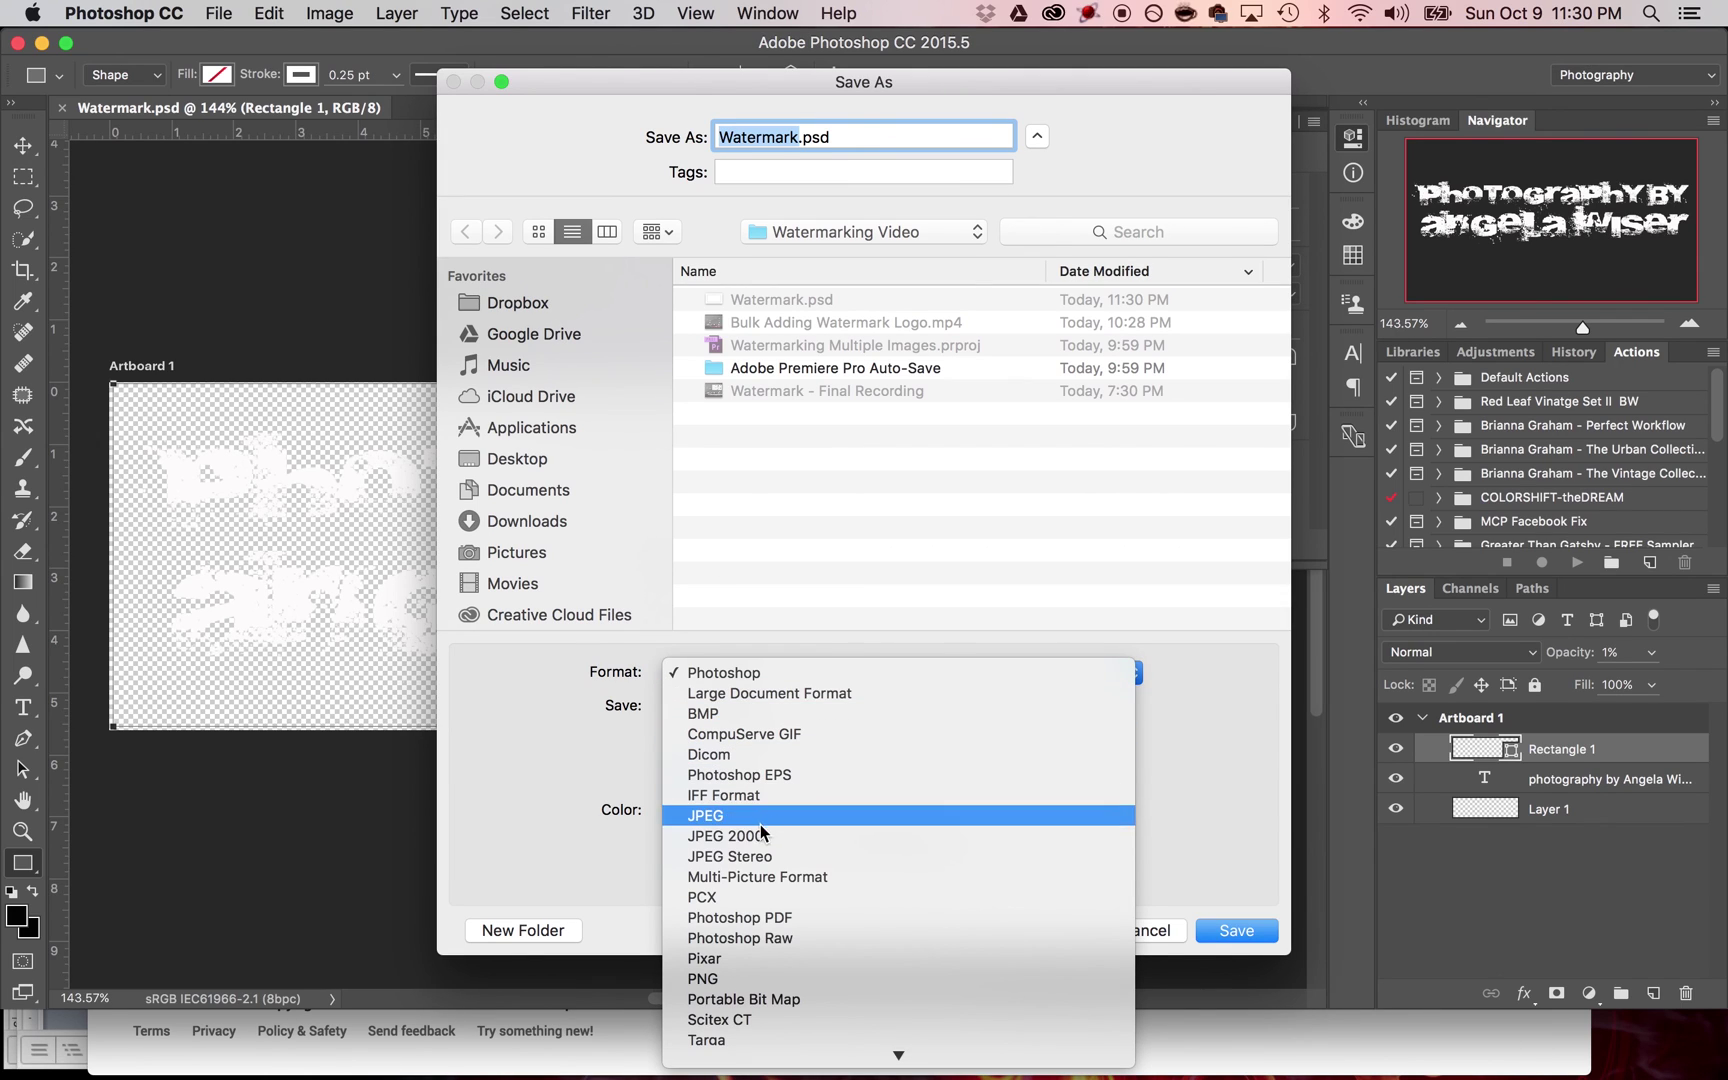
click(744, 979)
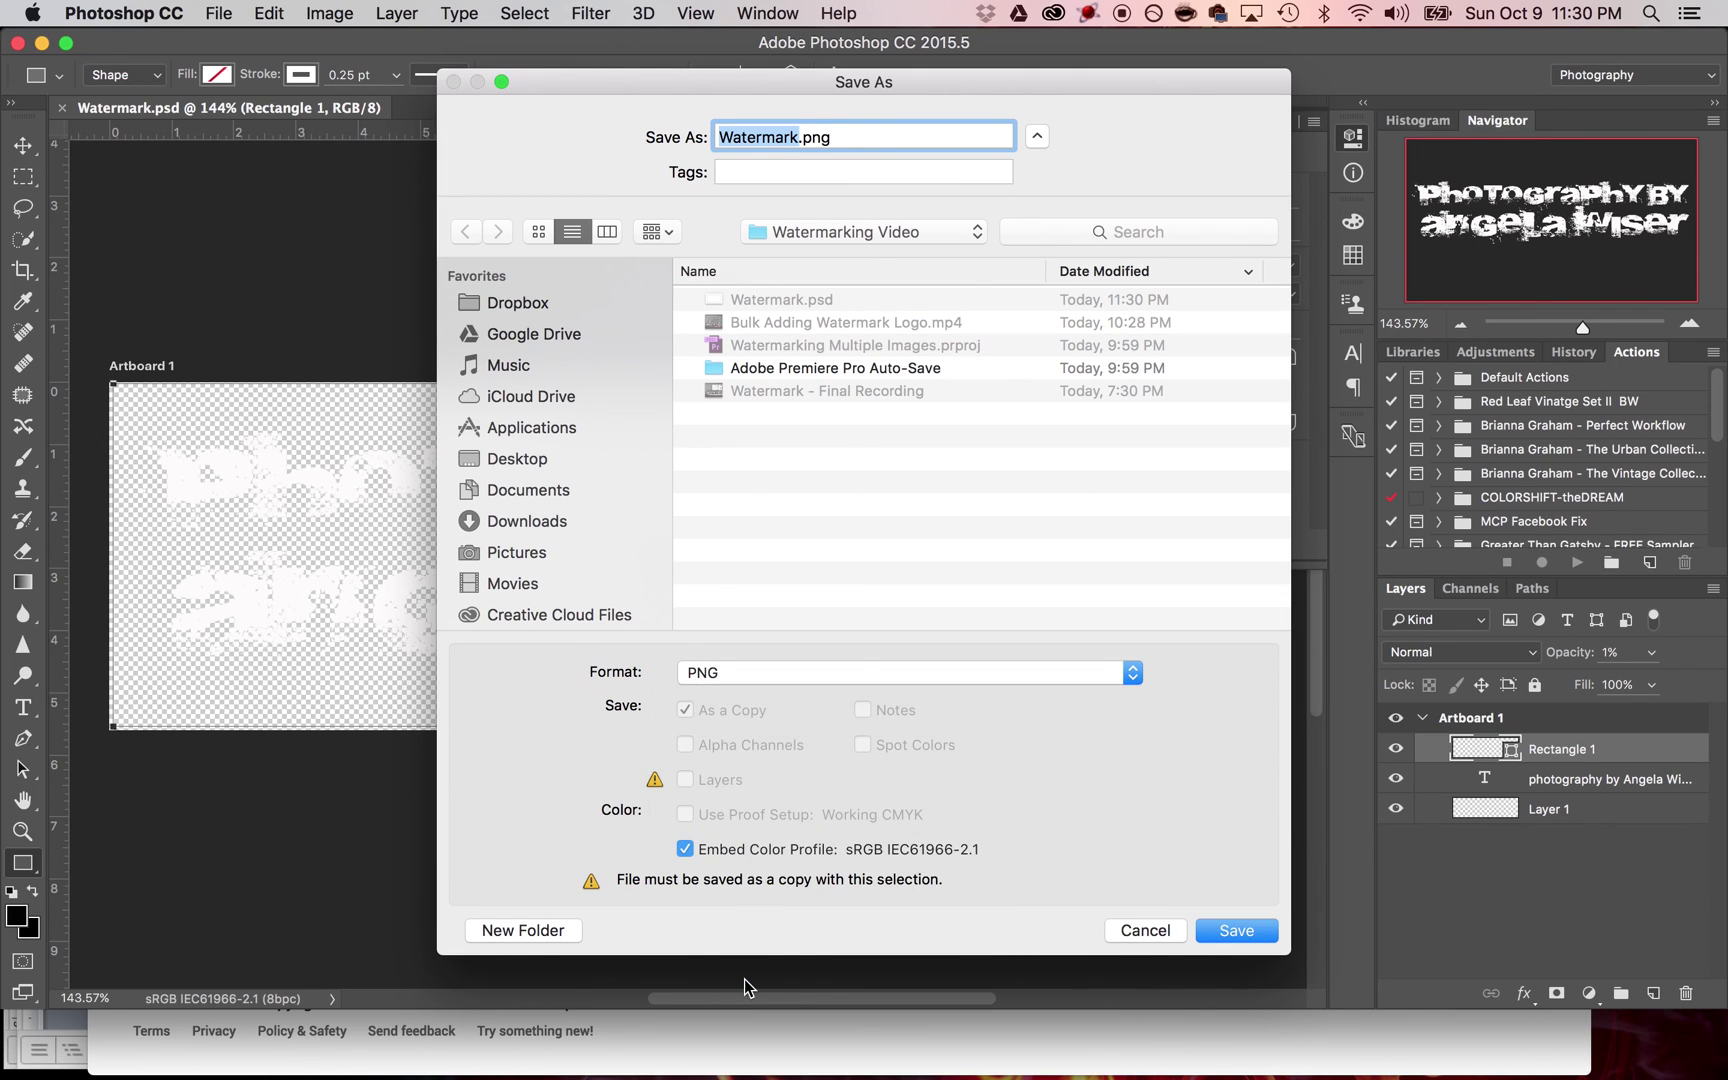
click(1246, 935)
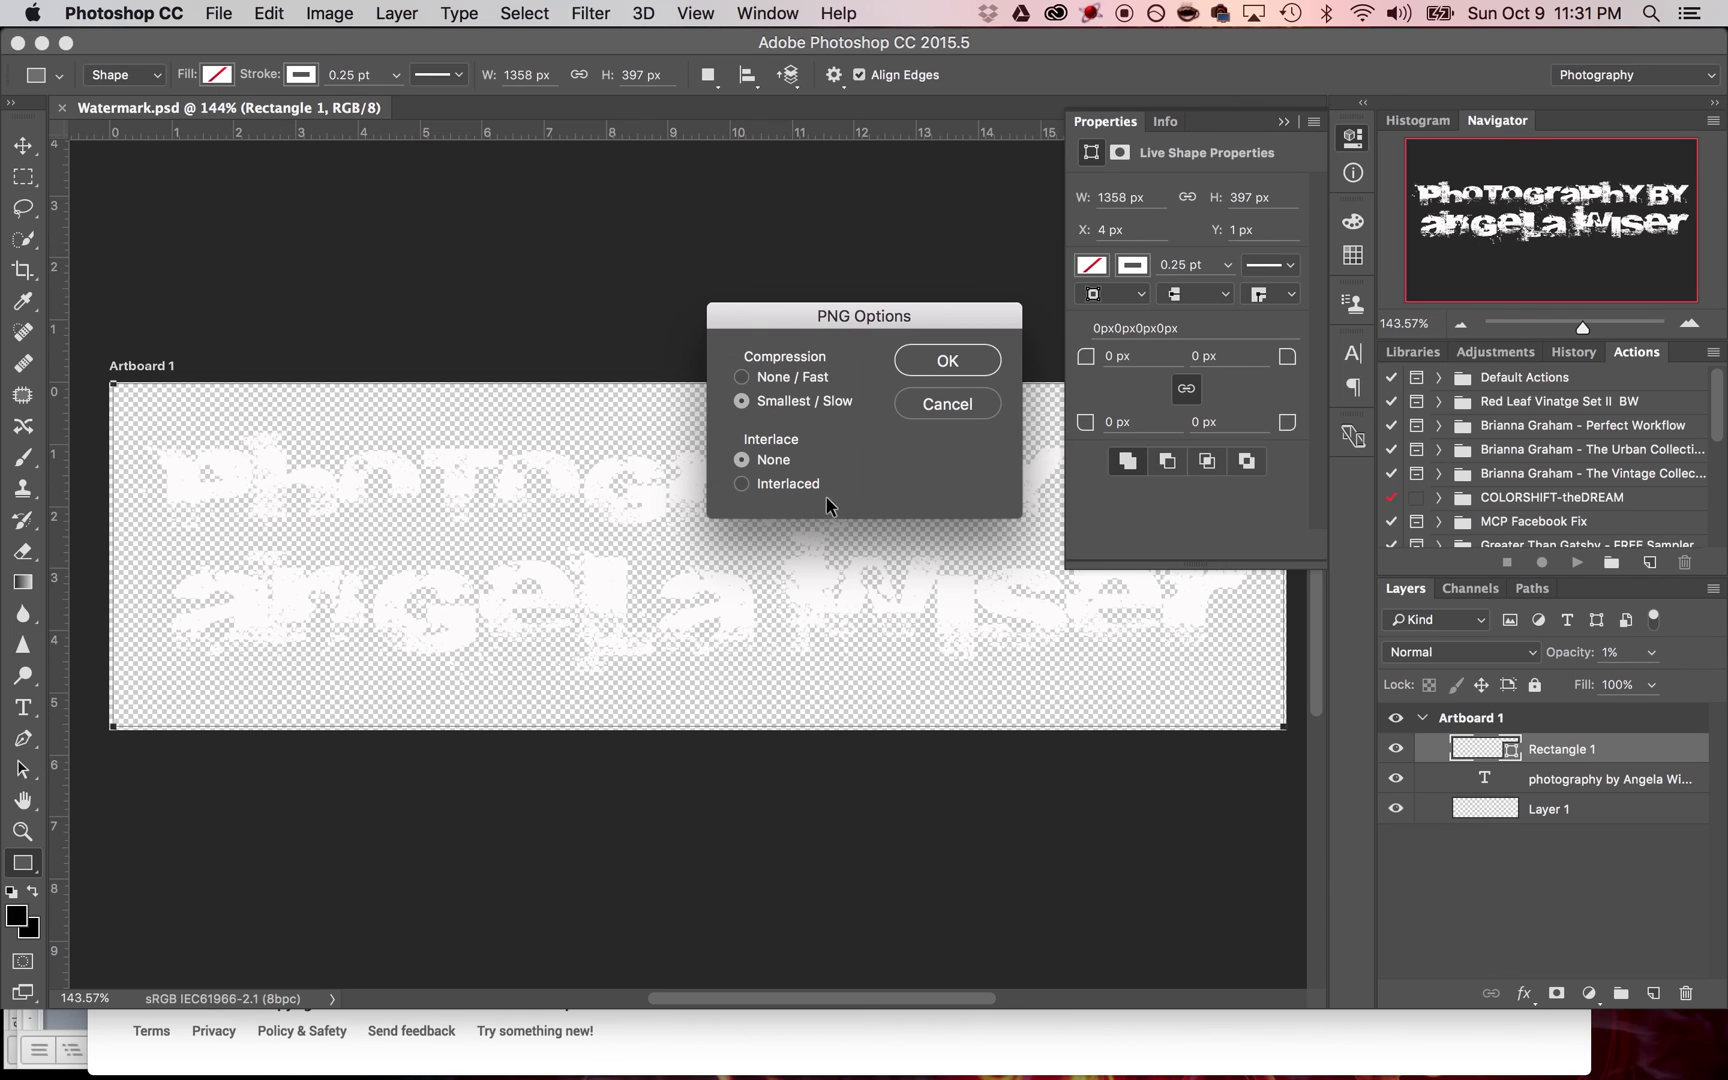
click(944, 363)
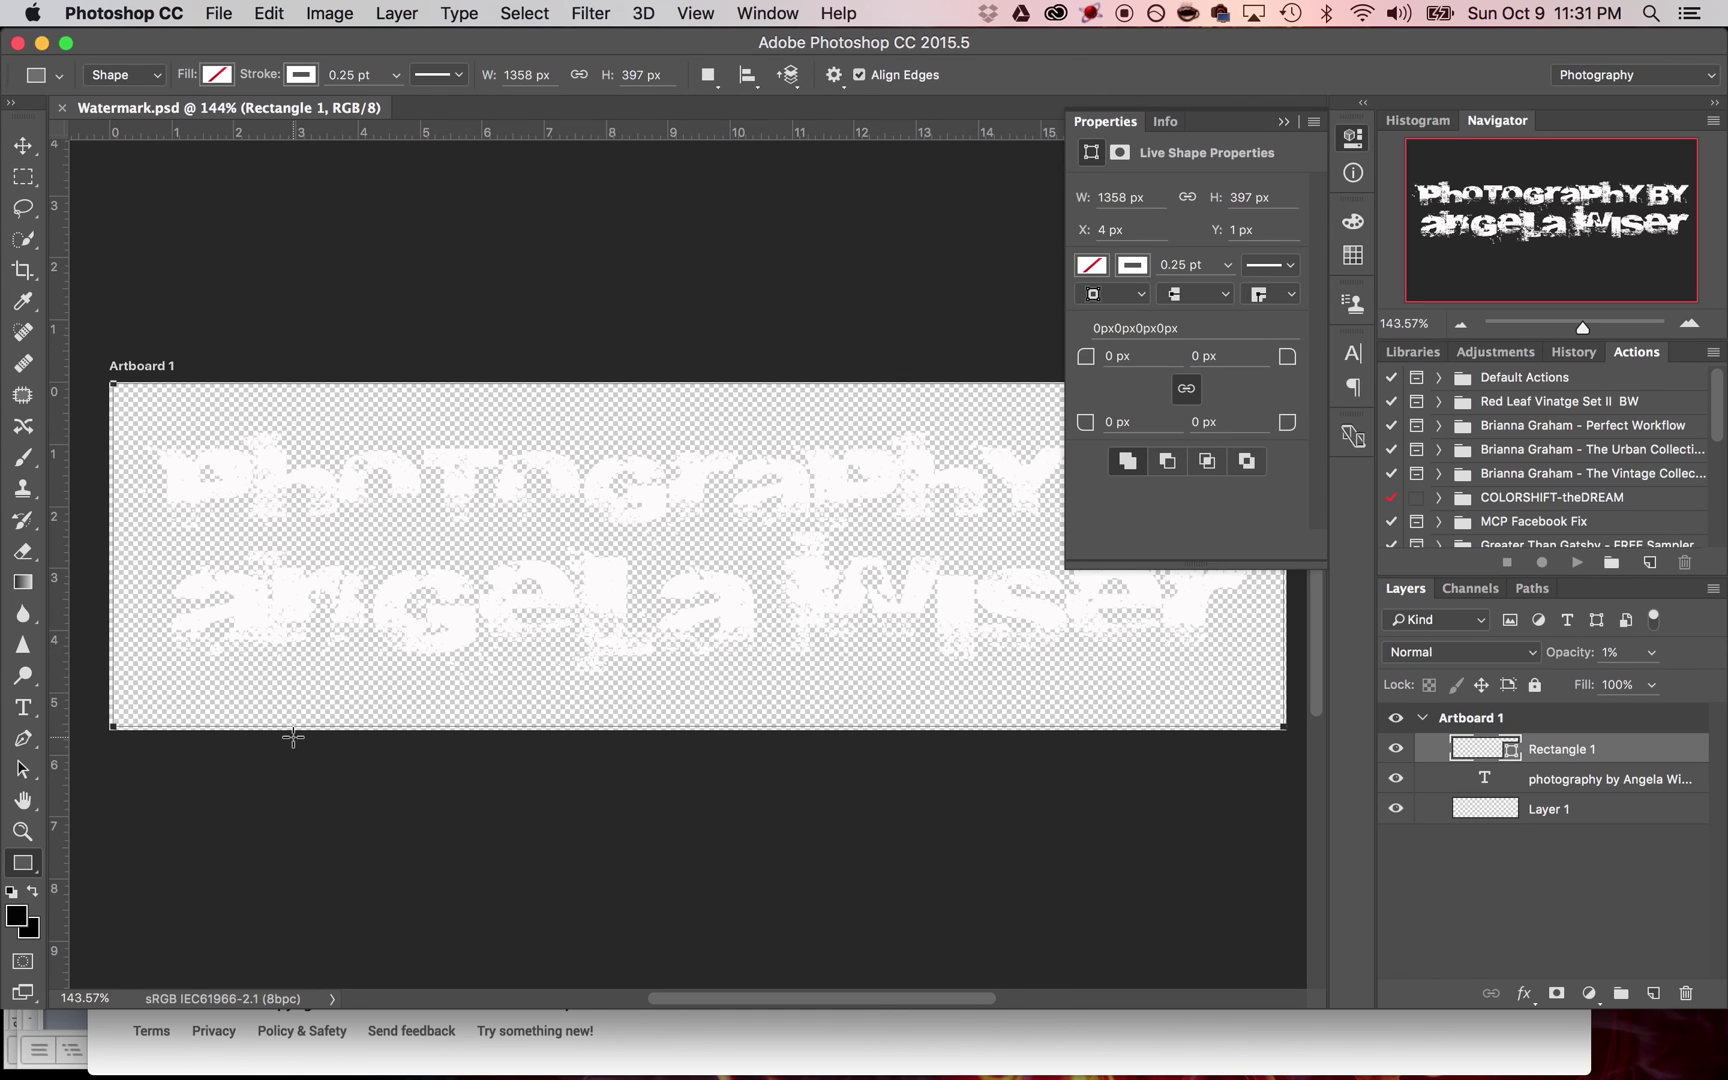
scroll(293, 737, right, 5)
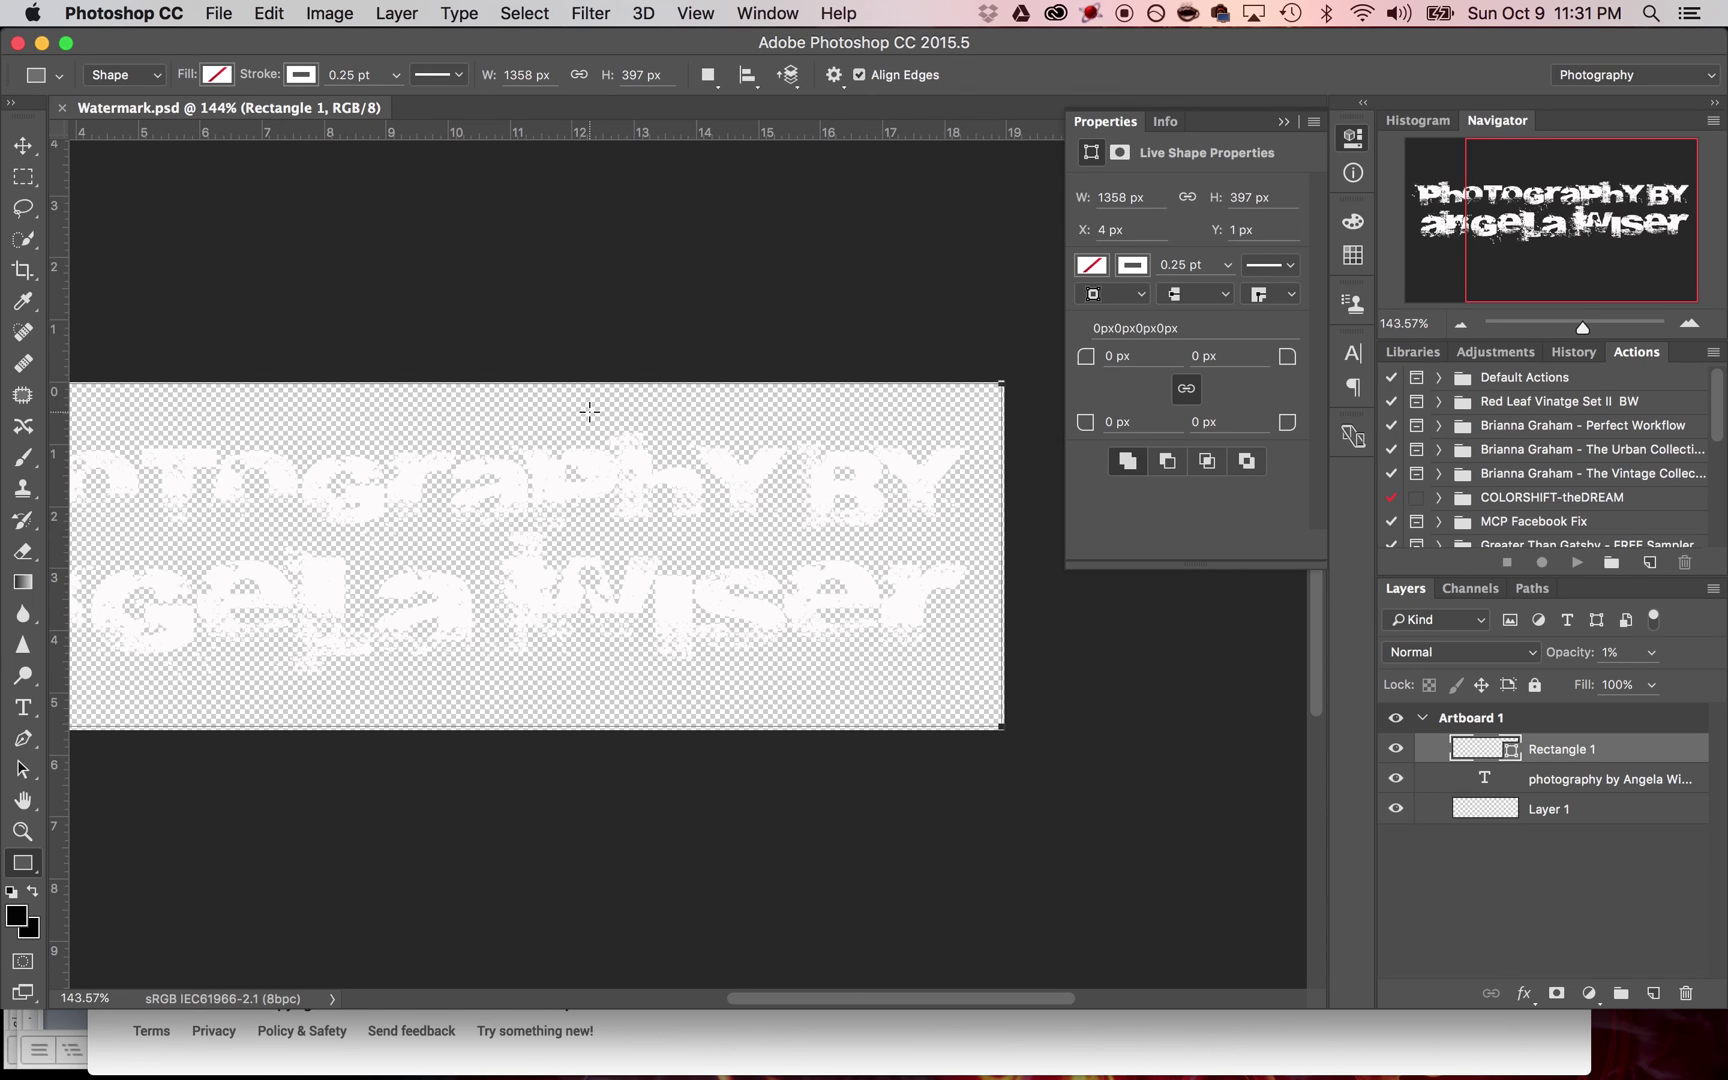
scroll(396, 538, left, 10)
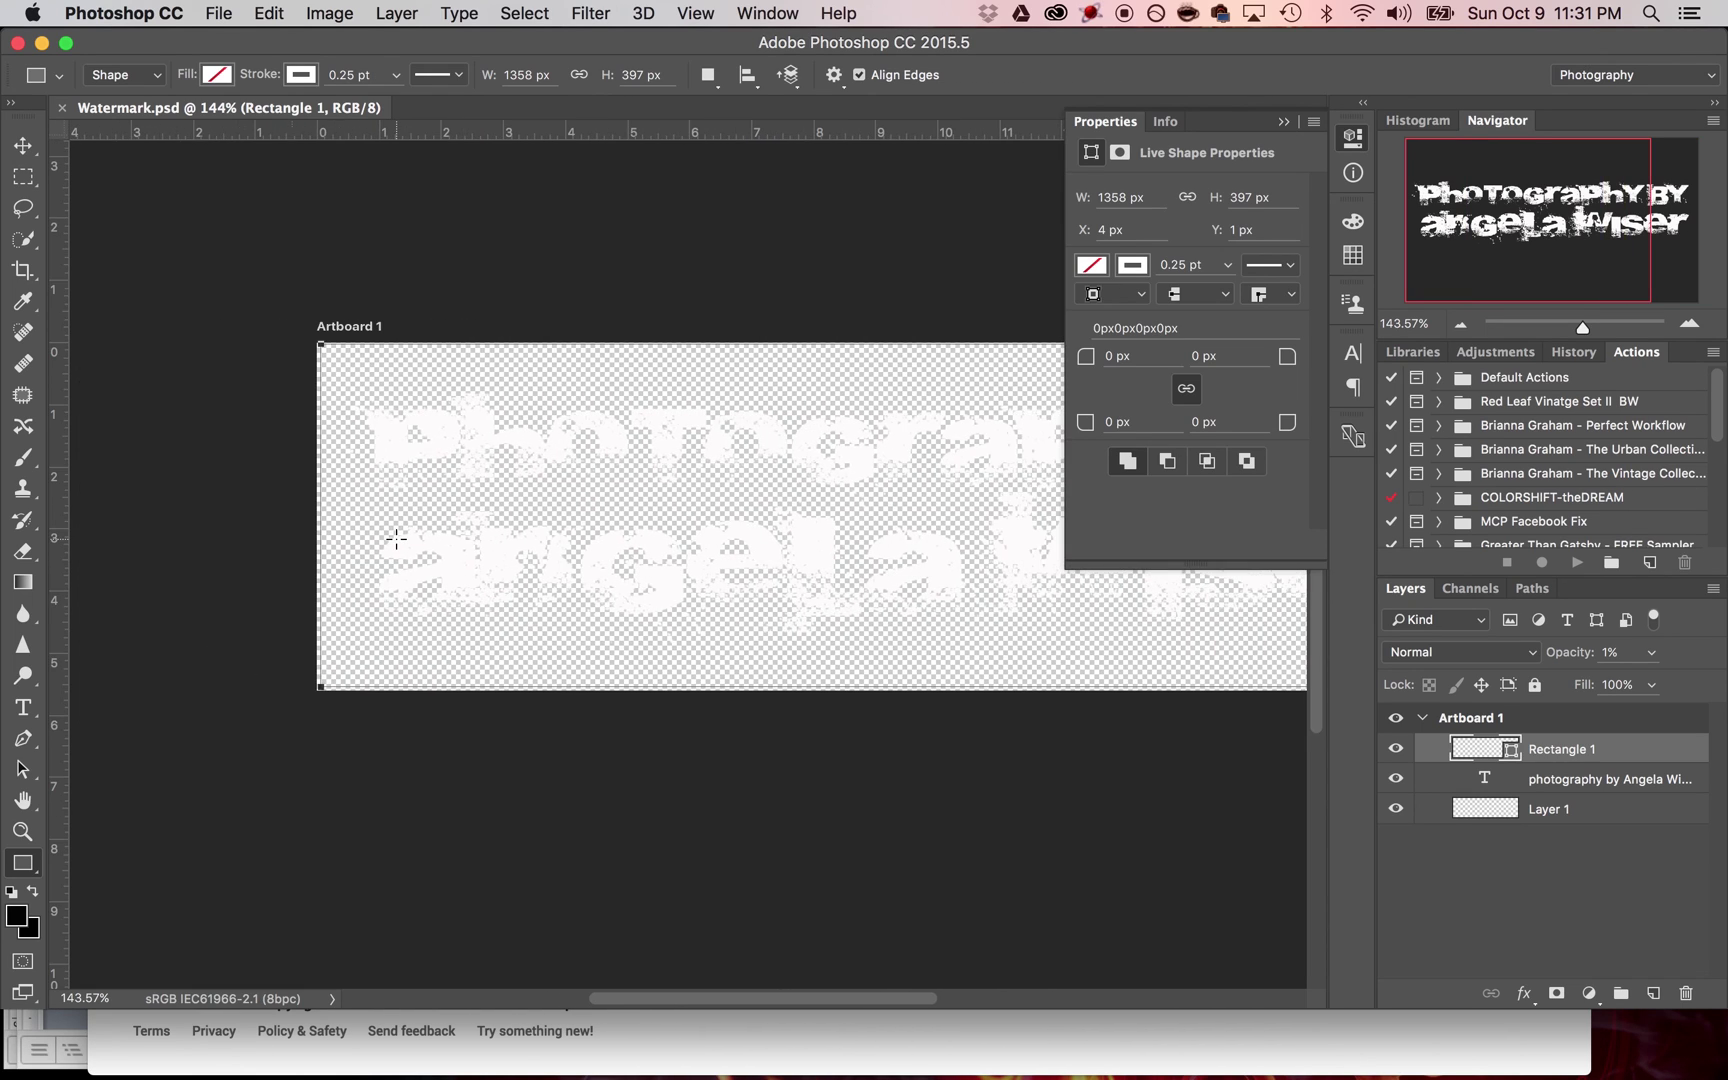